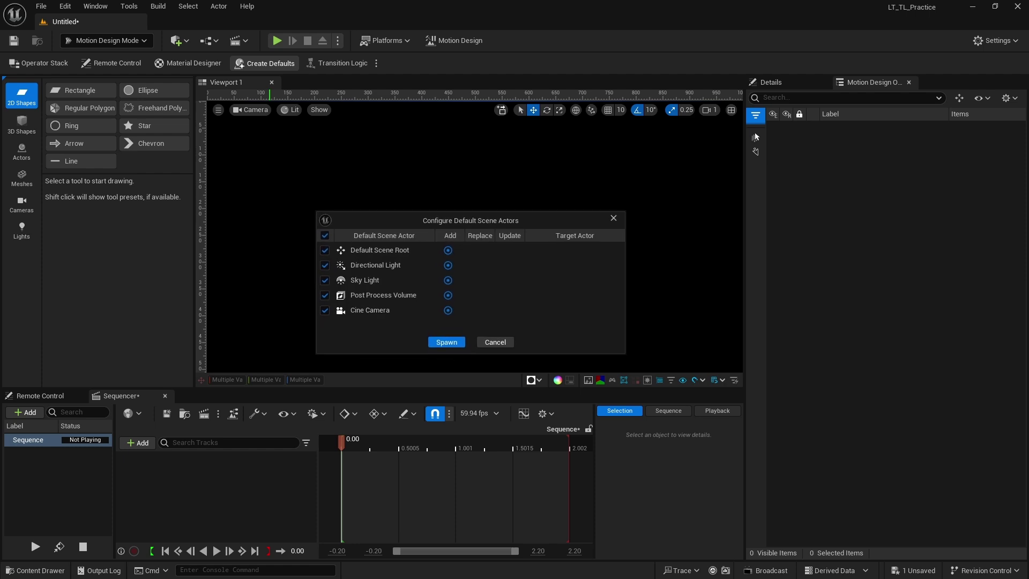
Spawn the default scene actors without the Directional Light and Sky Light, and set the viewport background to Checkerboard.
click(325, 264)
click(325, 280)
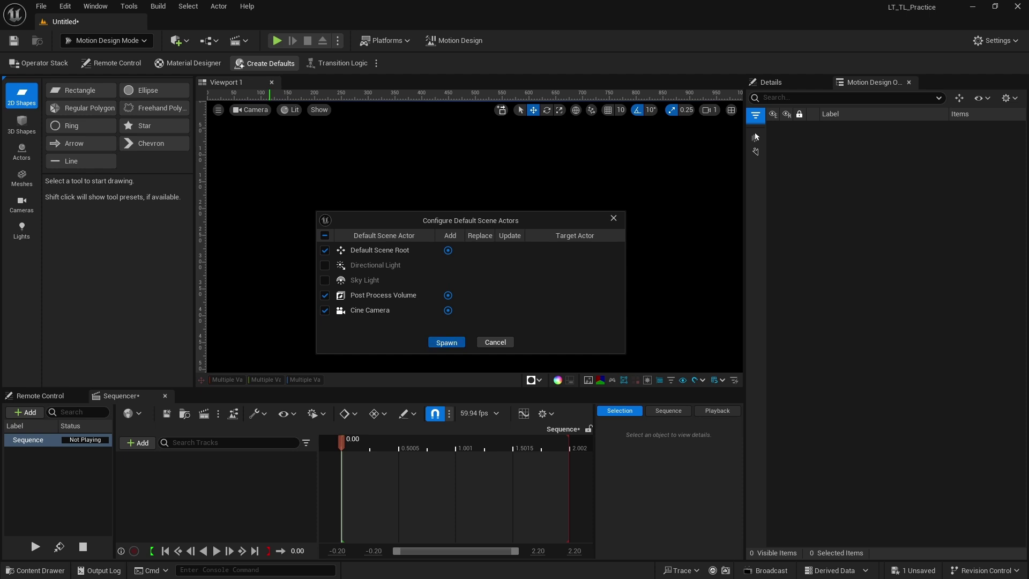
key(Return)
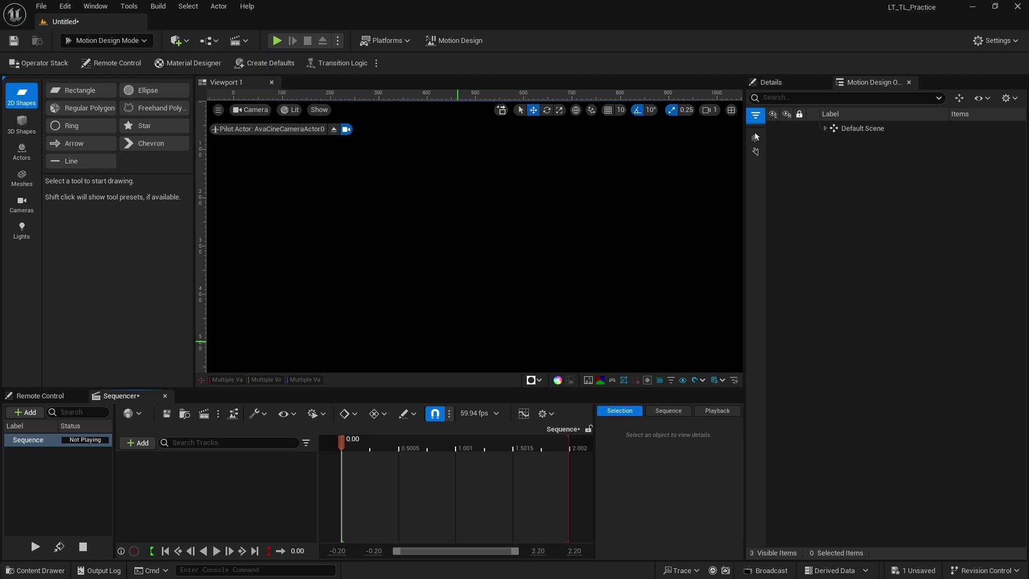
click(600, 380)
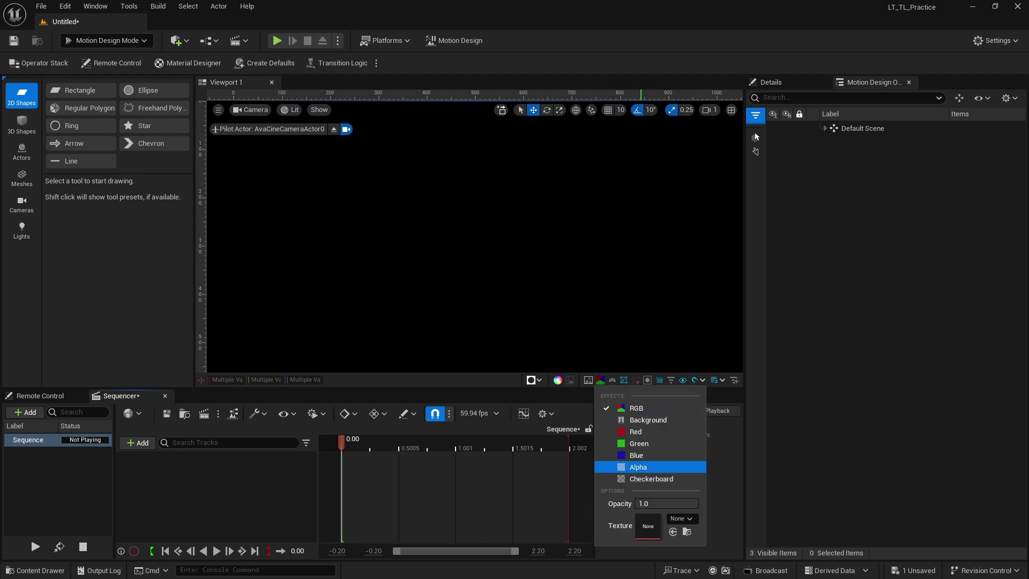
click(651, 479)
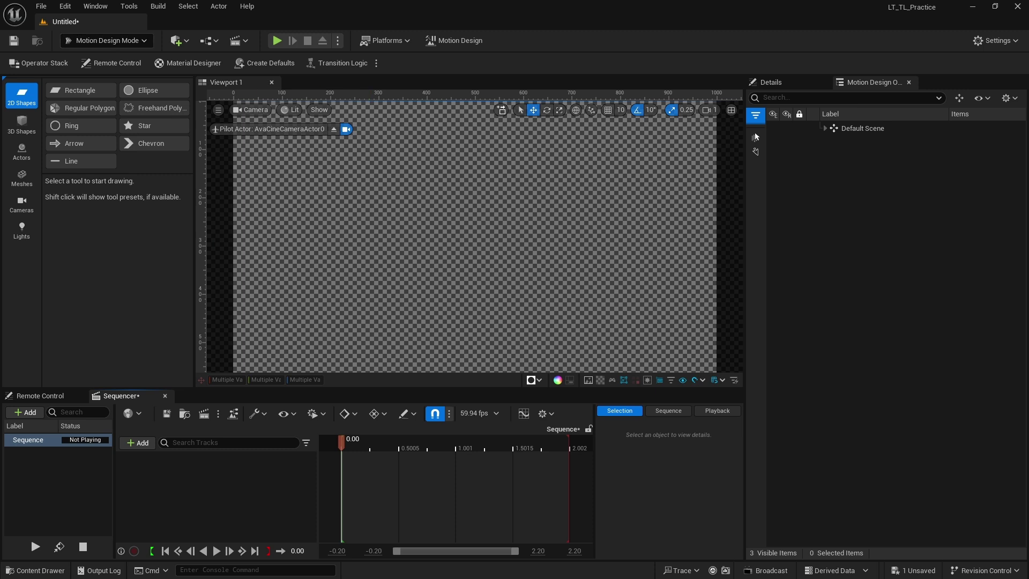
Search the project settings for alpha and set alpha channel support in post processing to Allow through tonemapper.
click(65, 6)
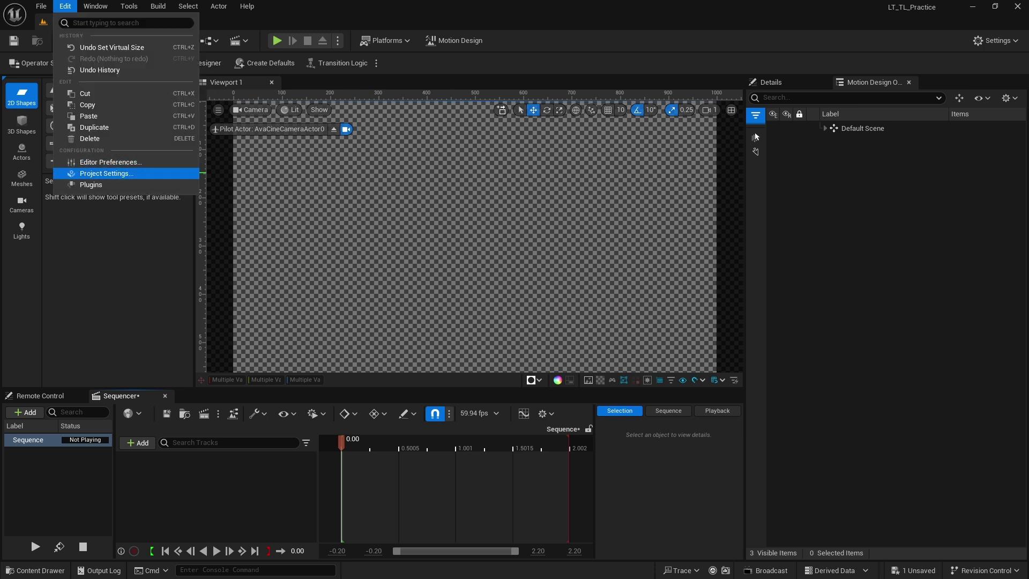
click(105, 173)
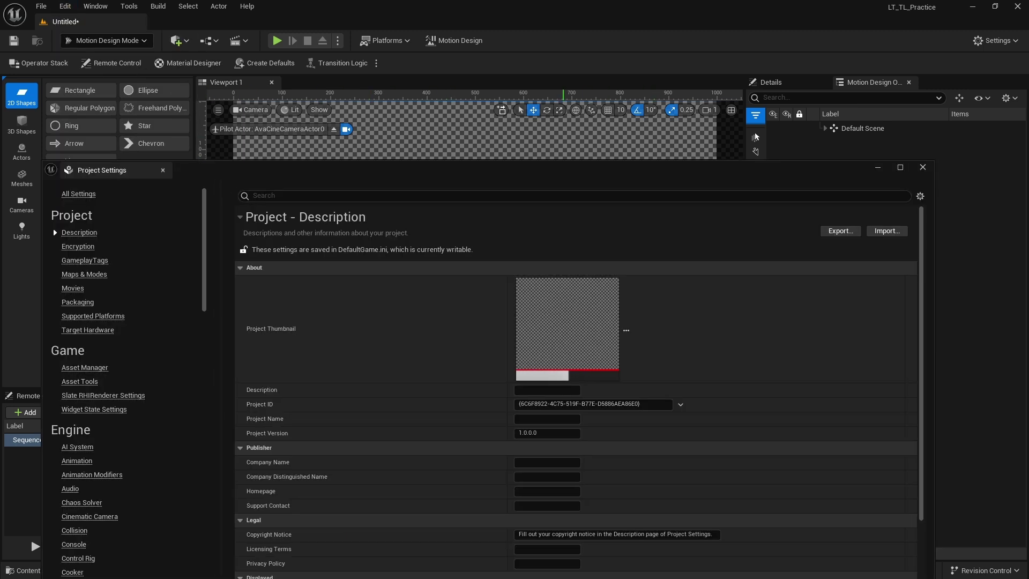
text(alpha)
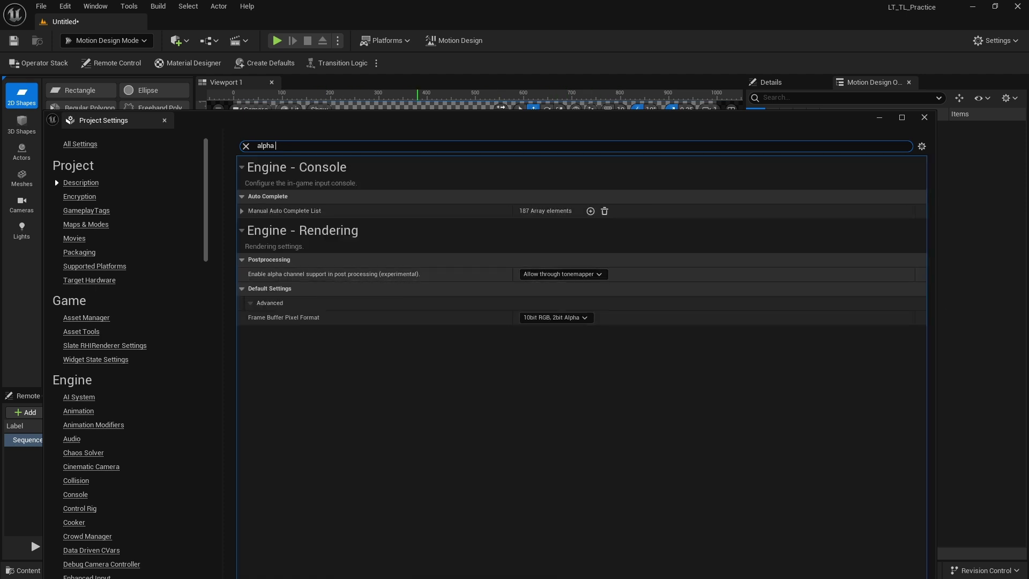
click(563, 274)
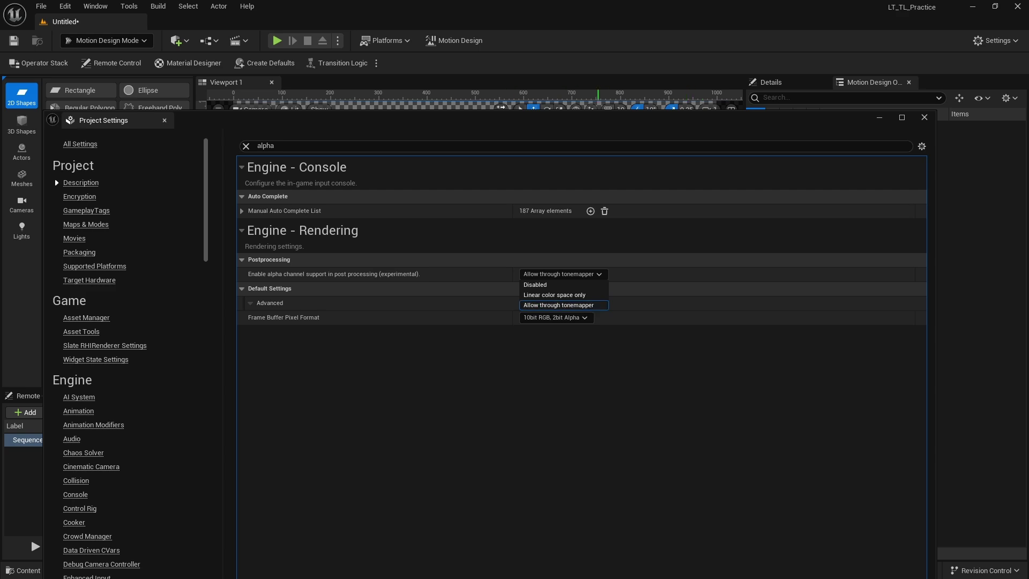
click(597, 305)
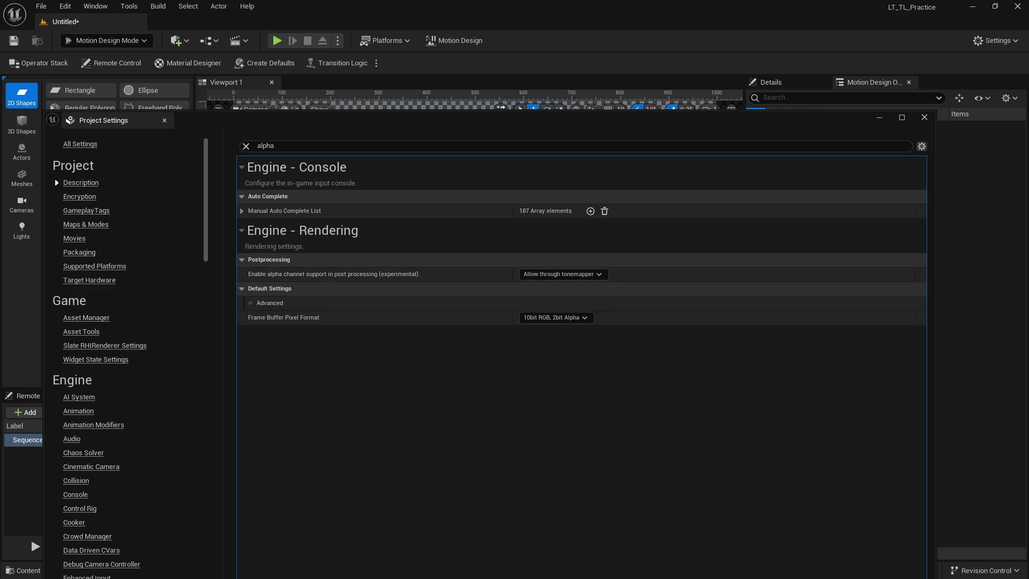
click(924, 118)
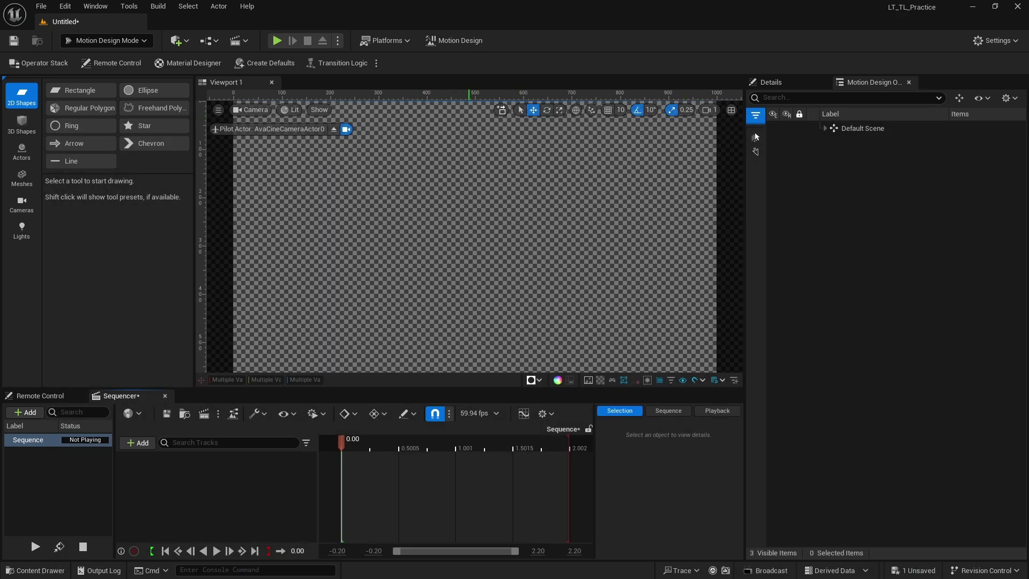
Draw a 2D rectangle about 735 by 405 units across the middle of the canvas and set its material type to Material Designer.
click(81, 90)
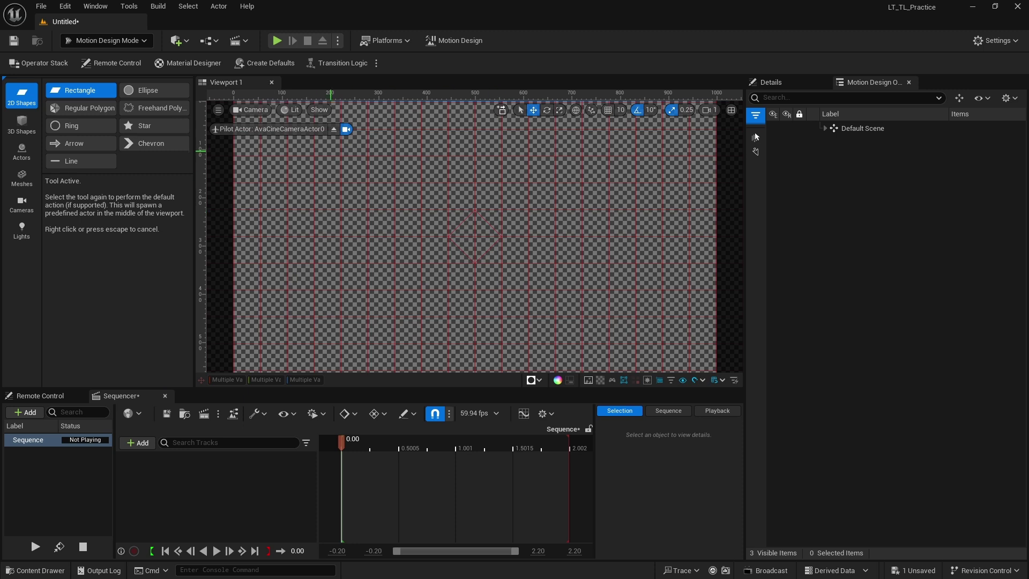
drag(296, 147, 651, 342)
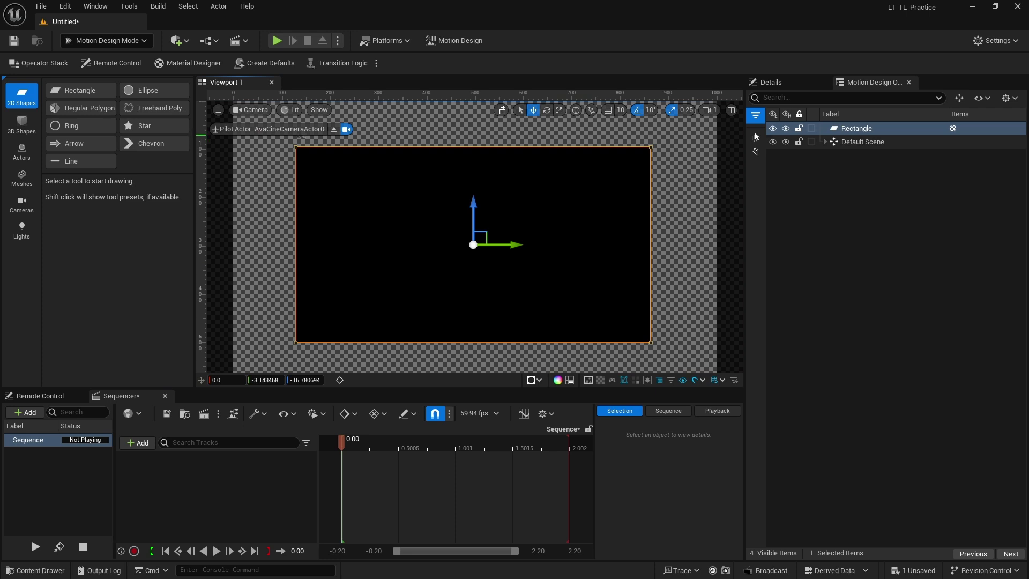
click(857, 128)
click(770, 81)
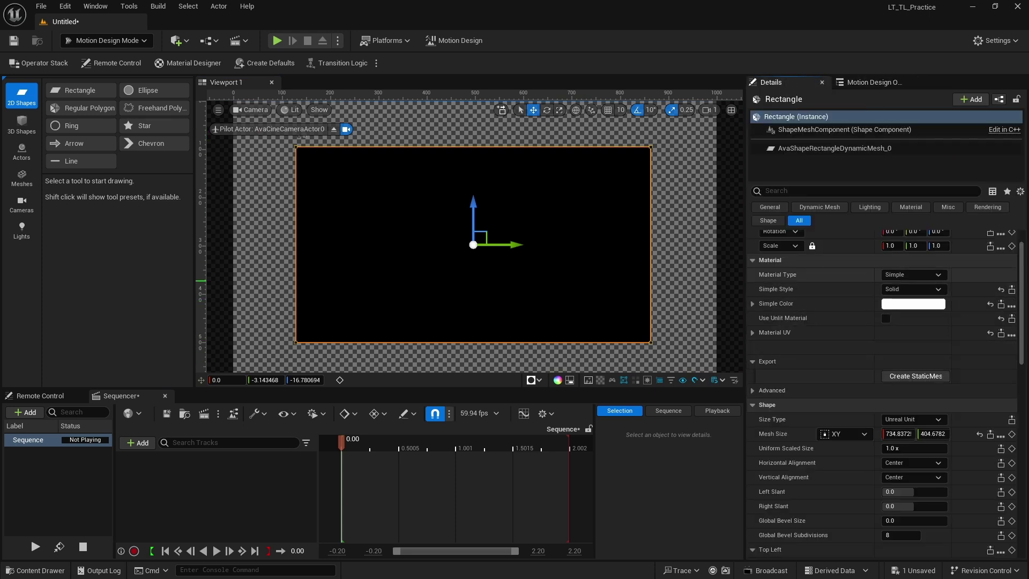
click(914, 274)
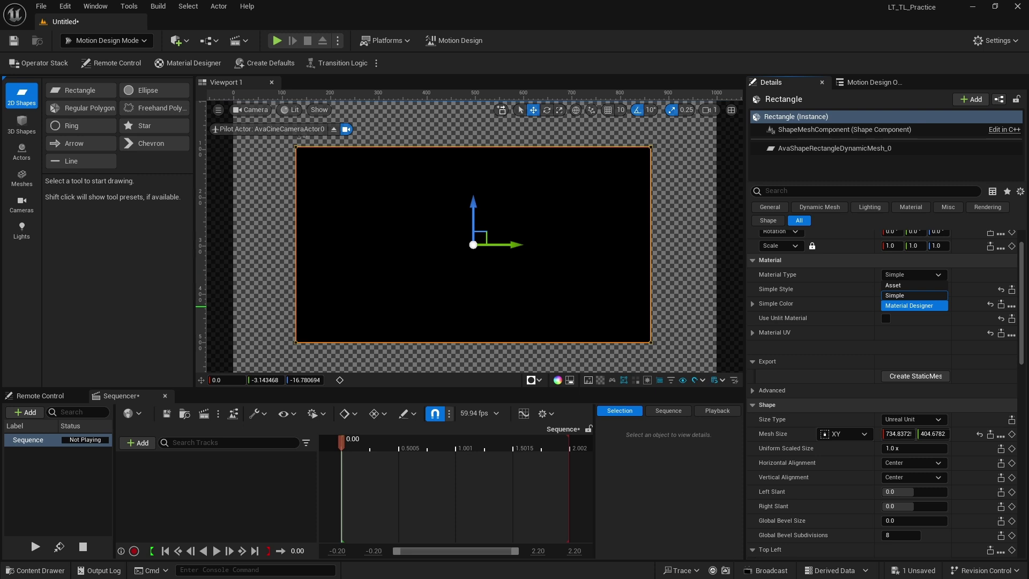
click(913, 306)
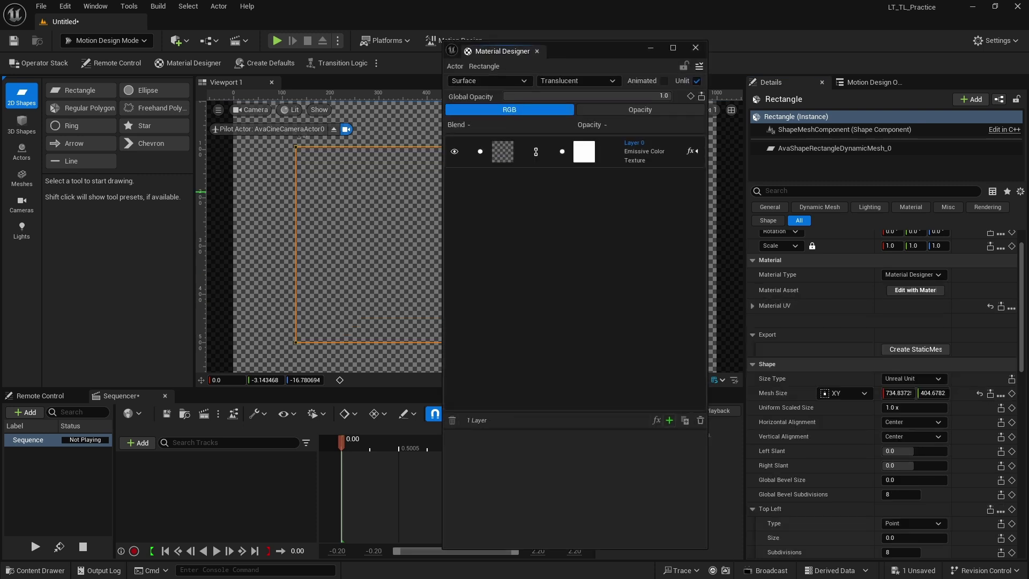
Dock the floating Material Designer window alongside the Details panel.
drag(825, 96, 731, 96)
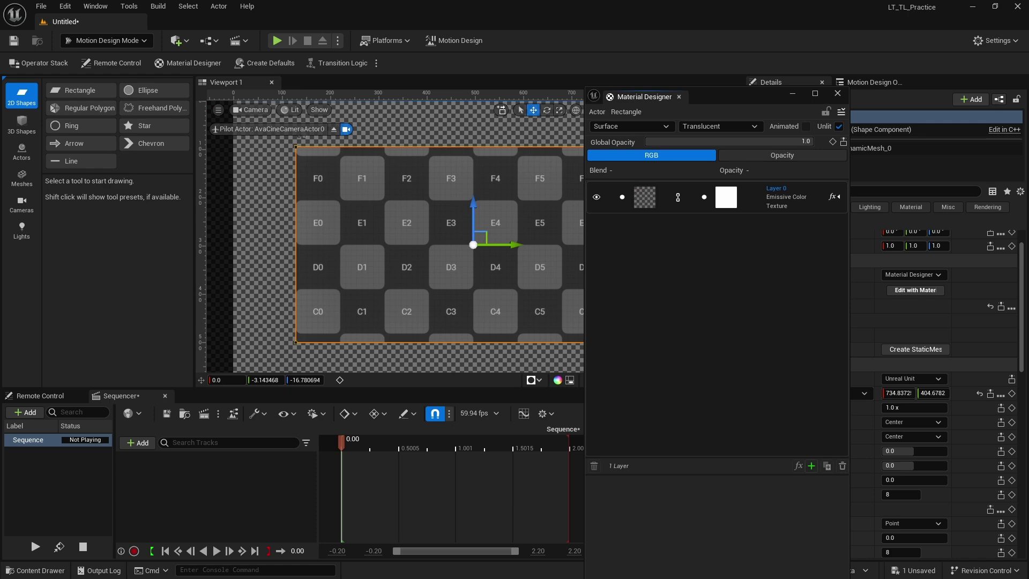
drag(731, 96, 790, 106)
drag(707, 107, 777, 82)
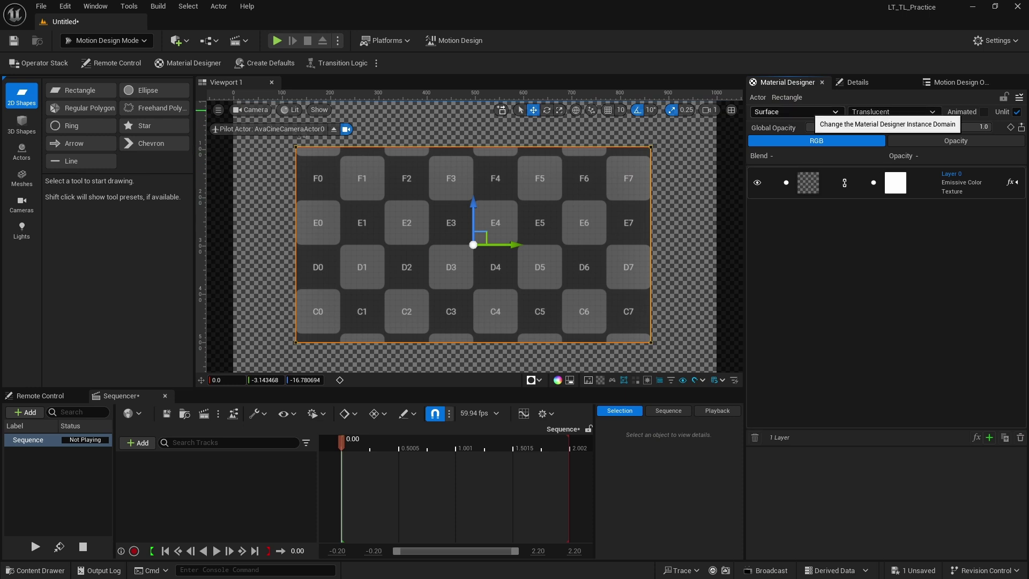
Examine the available material domains, blend modes and the global opacity control for the rectangle's material.
click(788, 111)
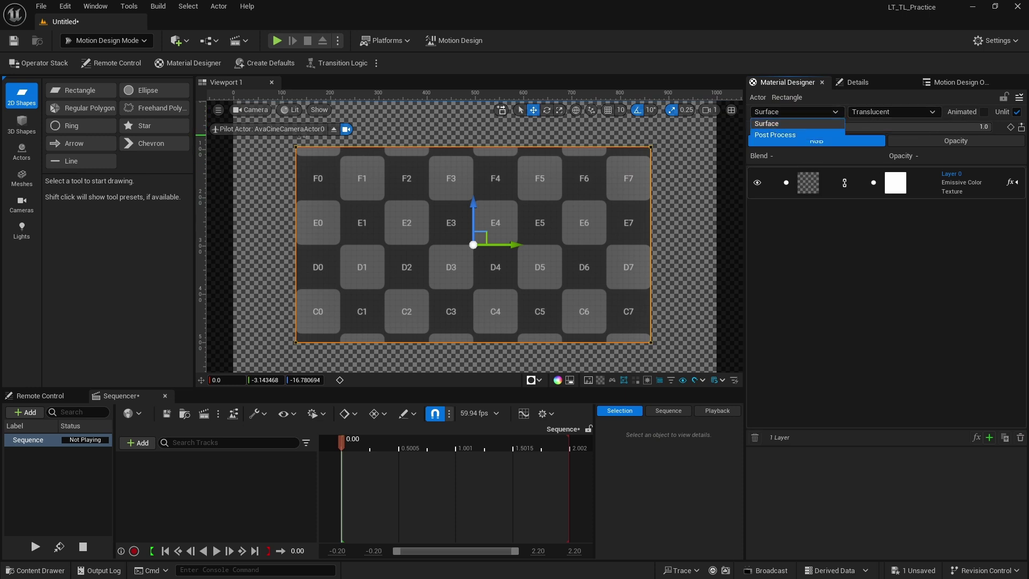
key(Escape)
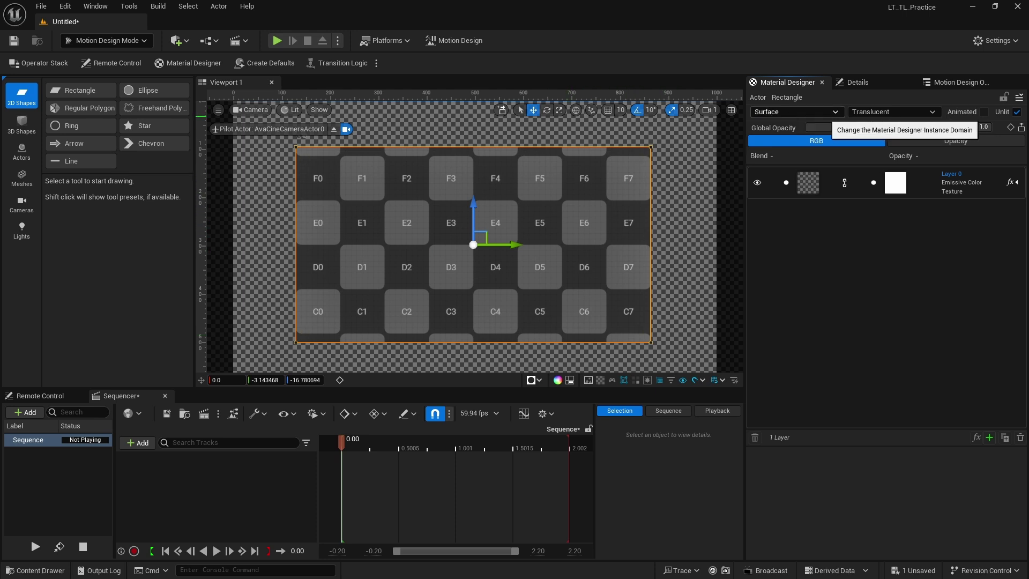
click(879, 112)
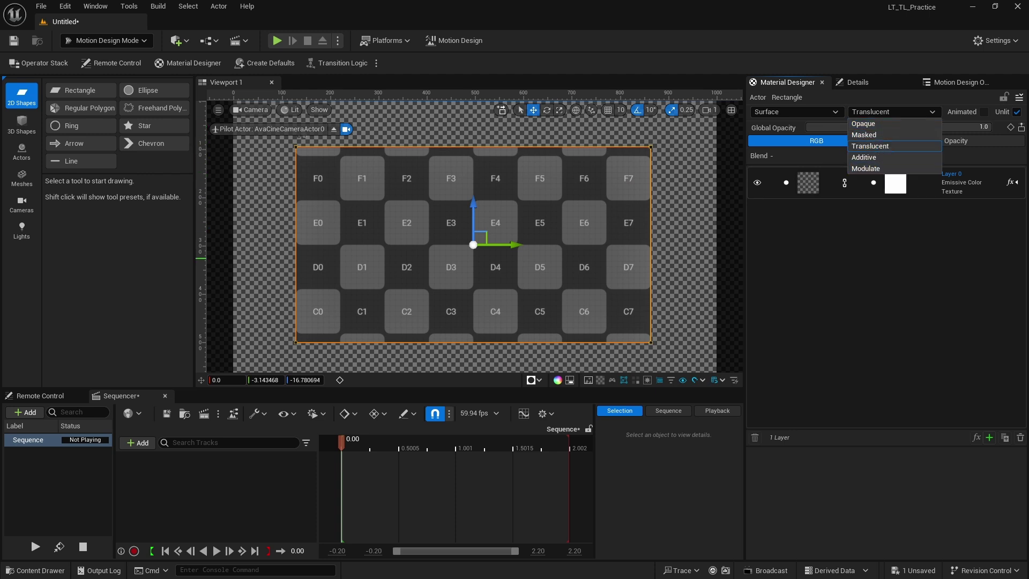
key(Escape)
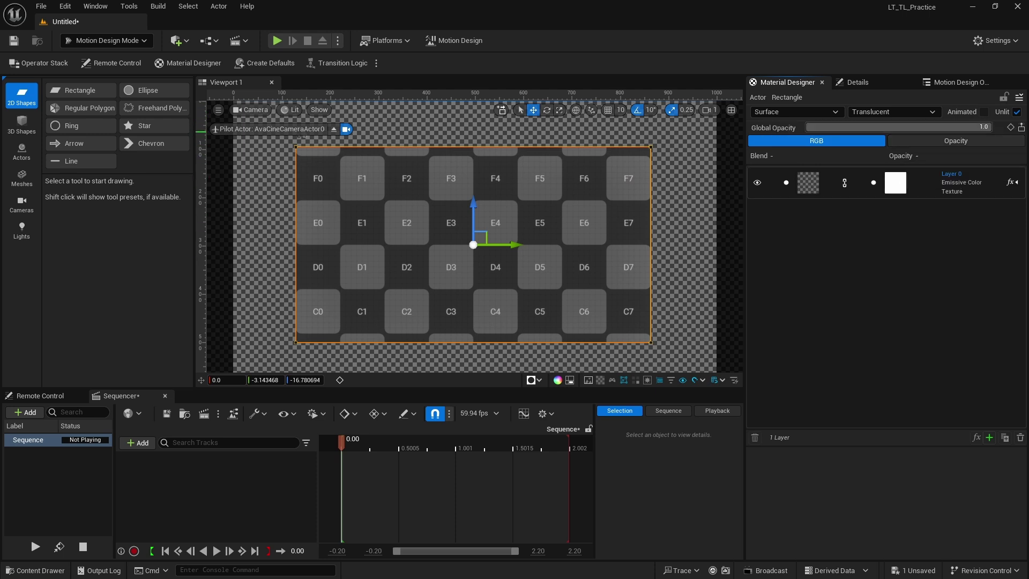
mouse_move(986, 127)
mouse_down()
mouse_move(805, 127)
mouse_move(990, 127)
mouse_up()
Set the rectangle material's blend mode to Masked, test a global opacity of about 0.365 and restore it to 1.0.
click(892, 111)
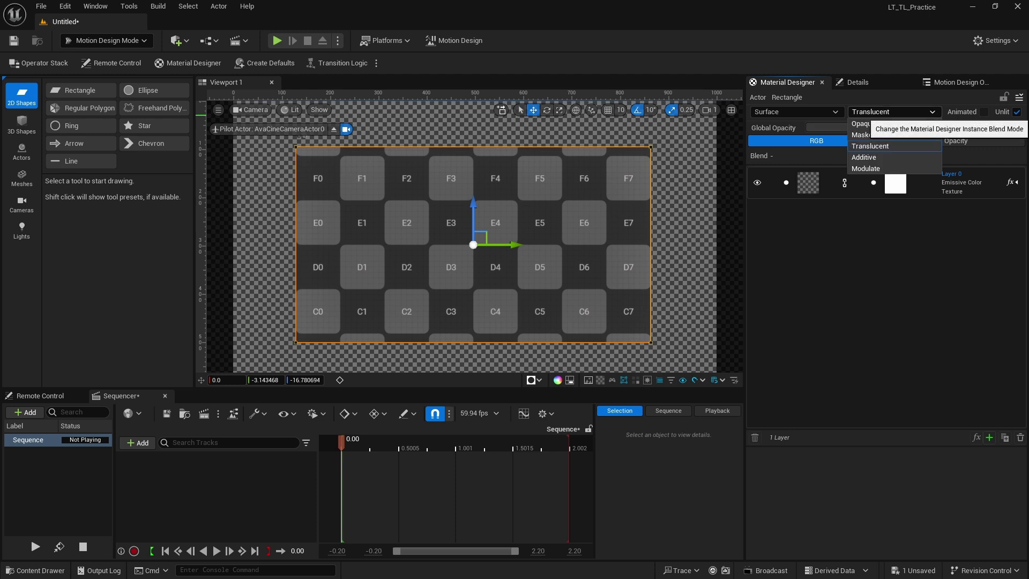
click(867, 134)
drag(989, 127, 867, 127)
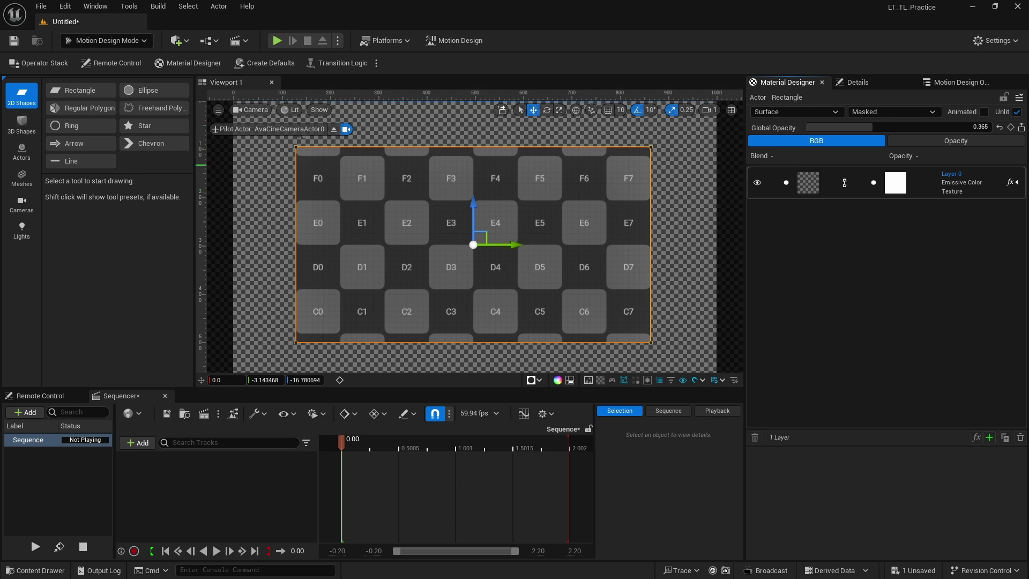
drag(872, 127, 991, 127)
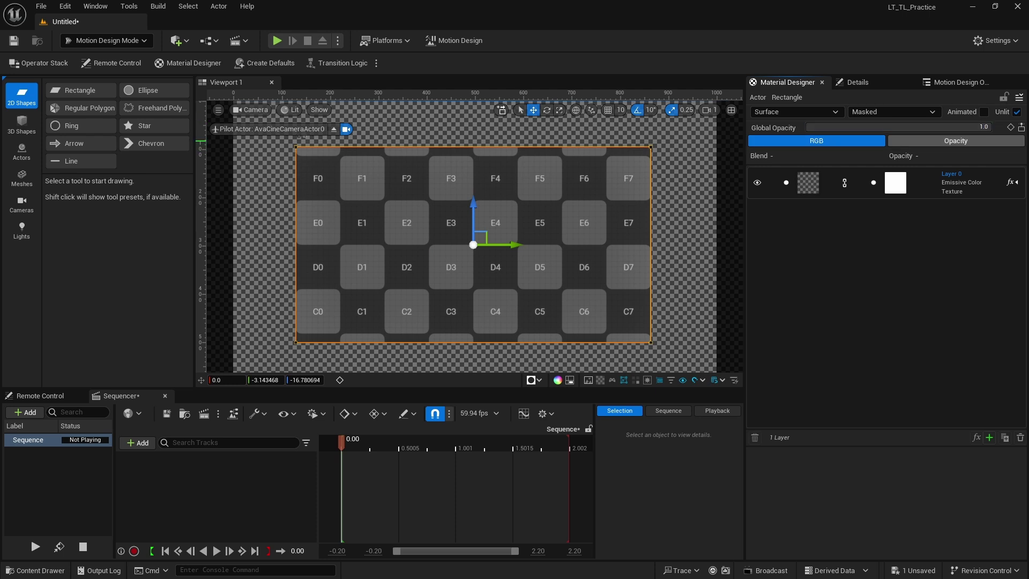
Change the base of the opacity channel's Layer 0 from a texture to Color (RGB) and make it white.
click(956, 141)
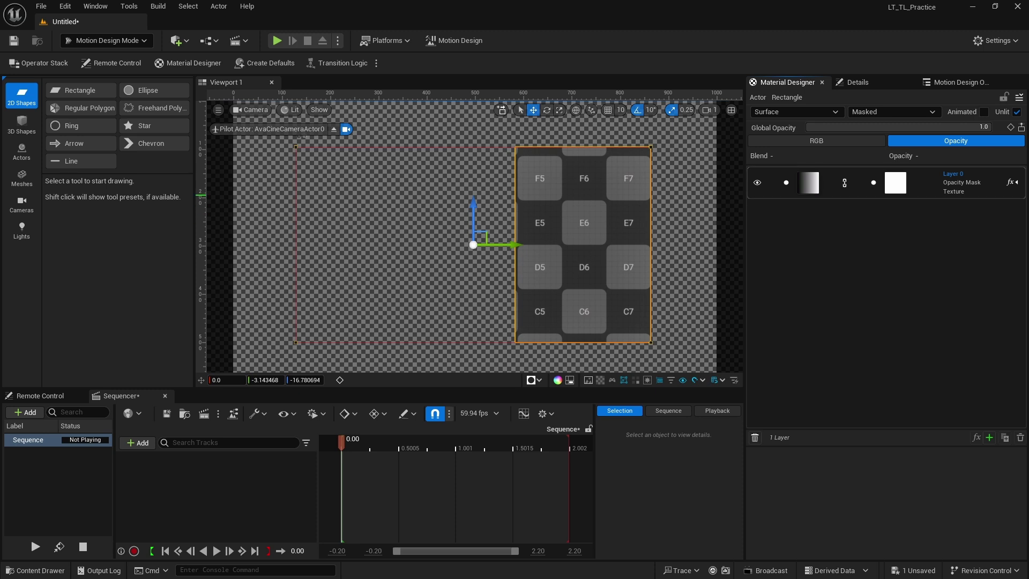
click(808, 182)
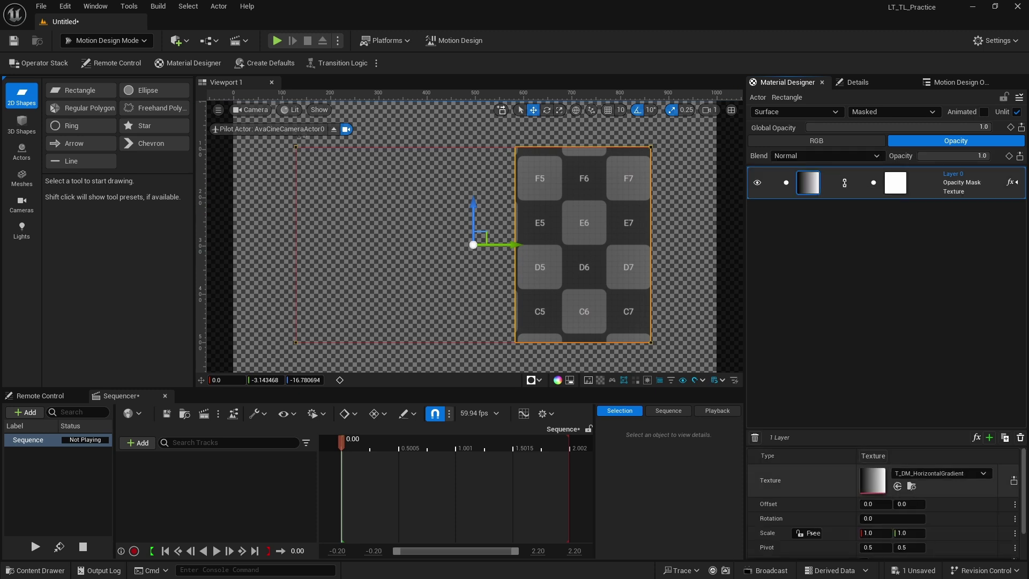
click(940, 473)
key(Escape)
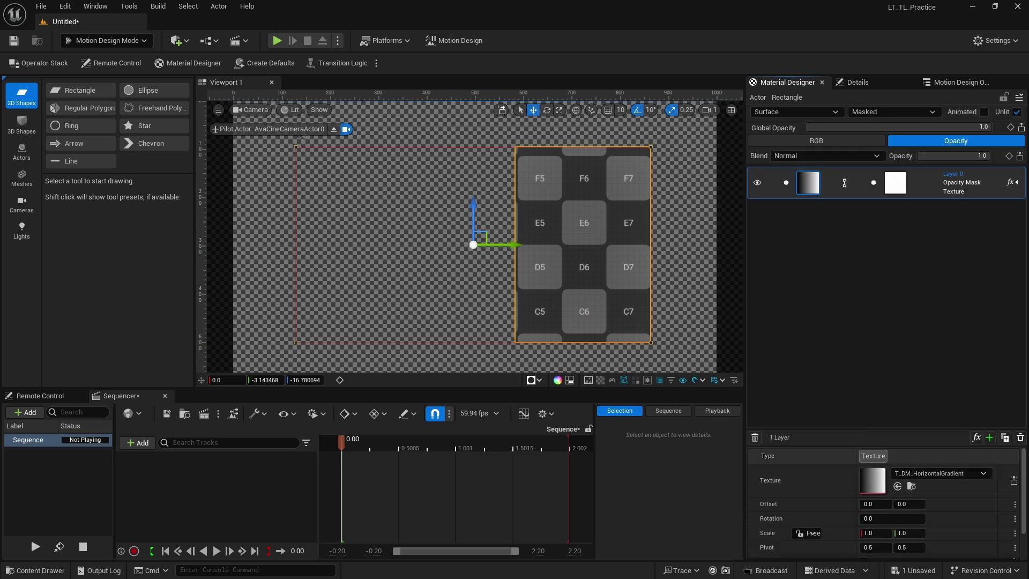
click(872, 455)
click(889, 495)
click(904, 471)
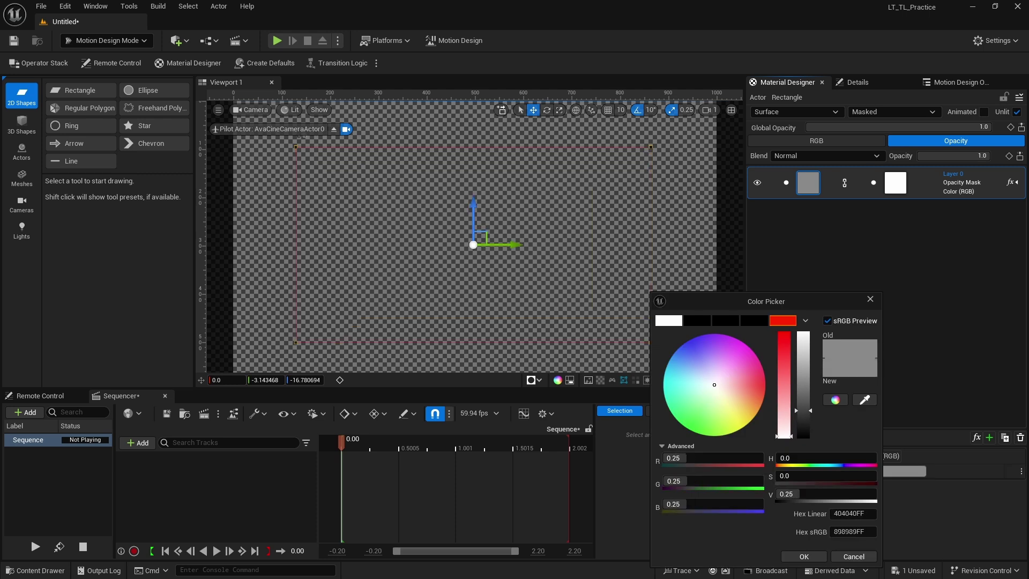
click(804, 556)
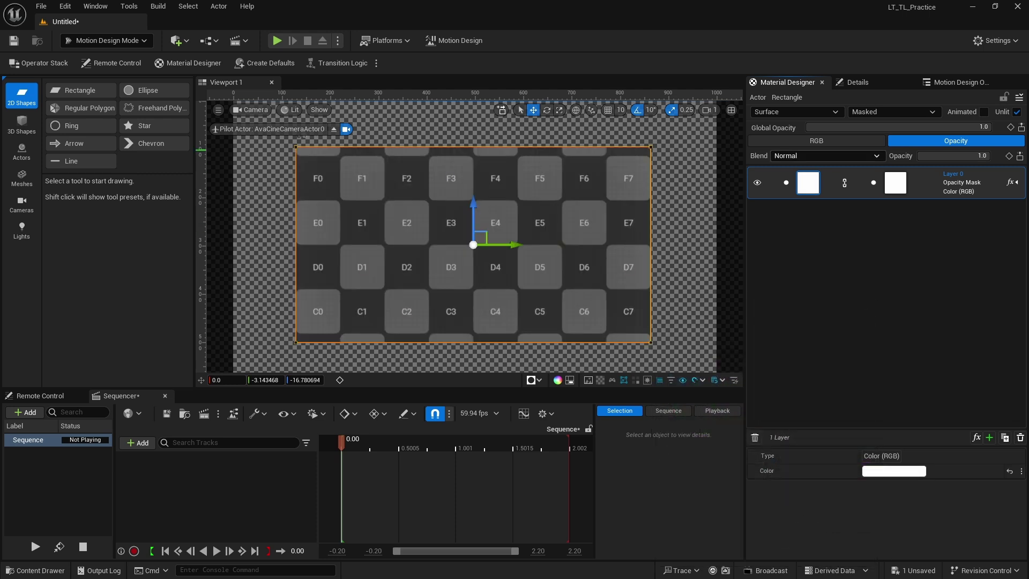
Compare the RGB and Opacity channels, ending on RGB, and toggle the link between Layer 0's base and mask twice.
click(817, 141)
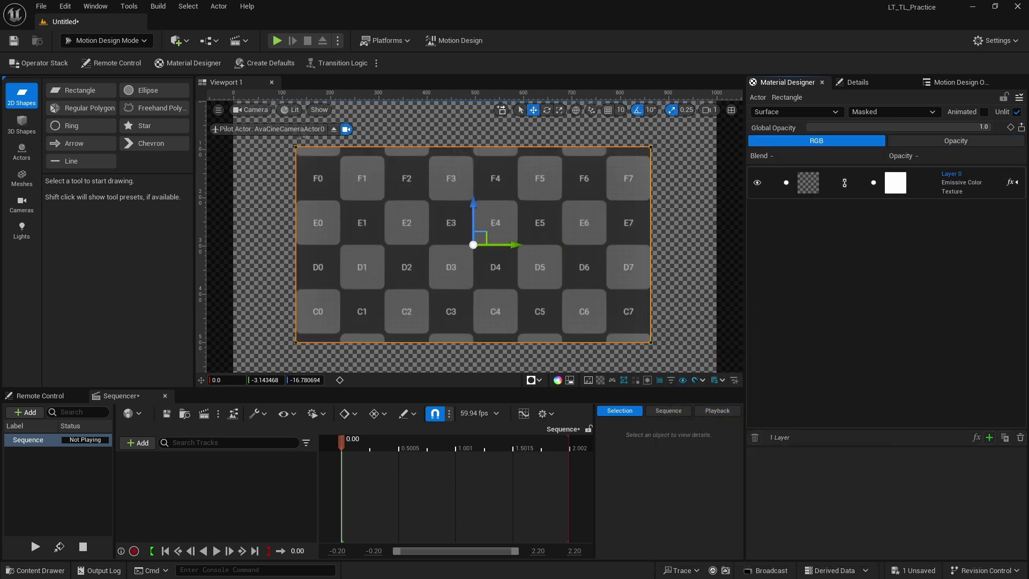
click(955, 140)
click(816, 140)
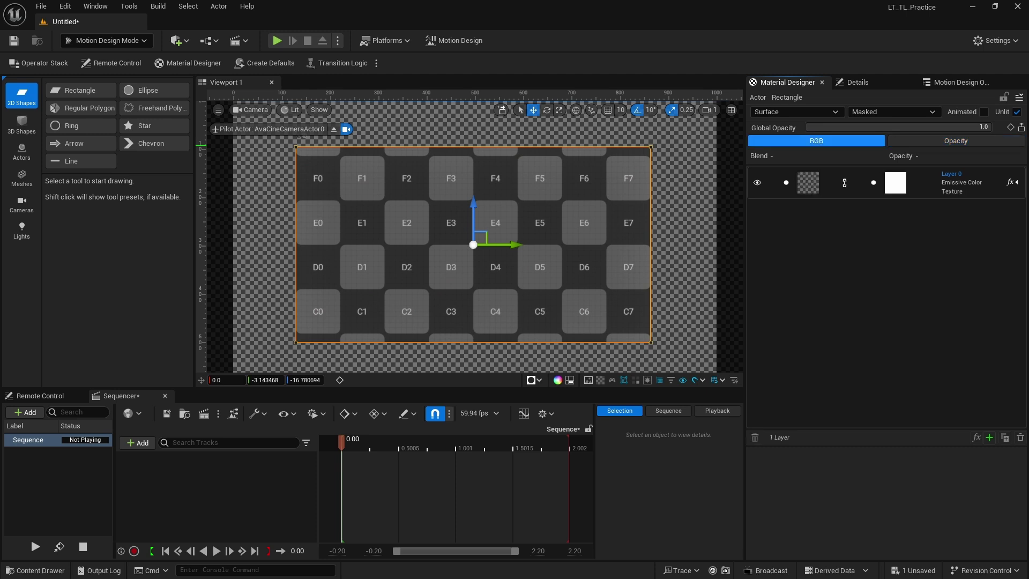
click(843, 183)
click(844, 183)
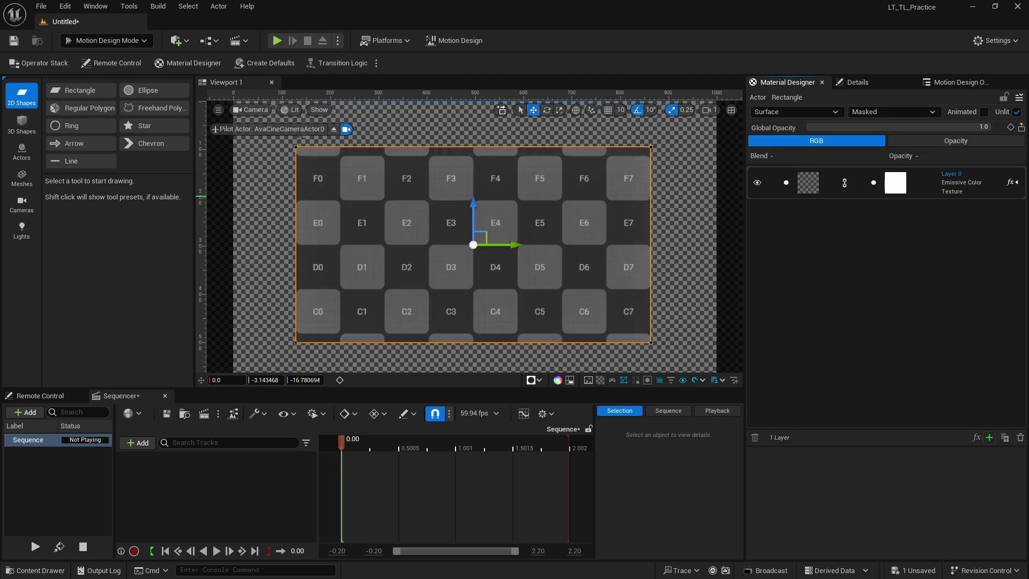
Examine the available layer types to add and the source types offered for Layer 0's base.
click(808, 183)
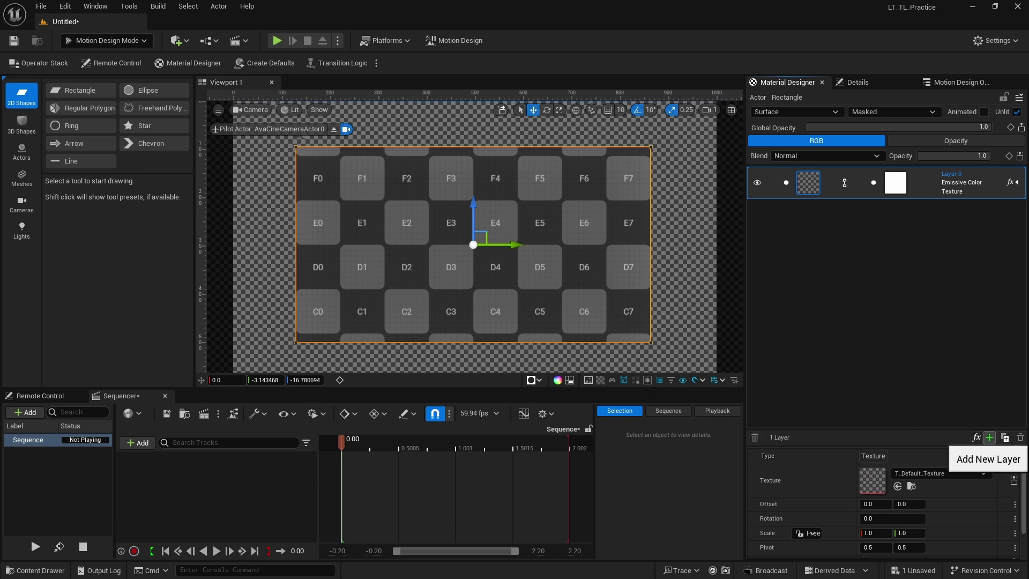
click(989, 438)
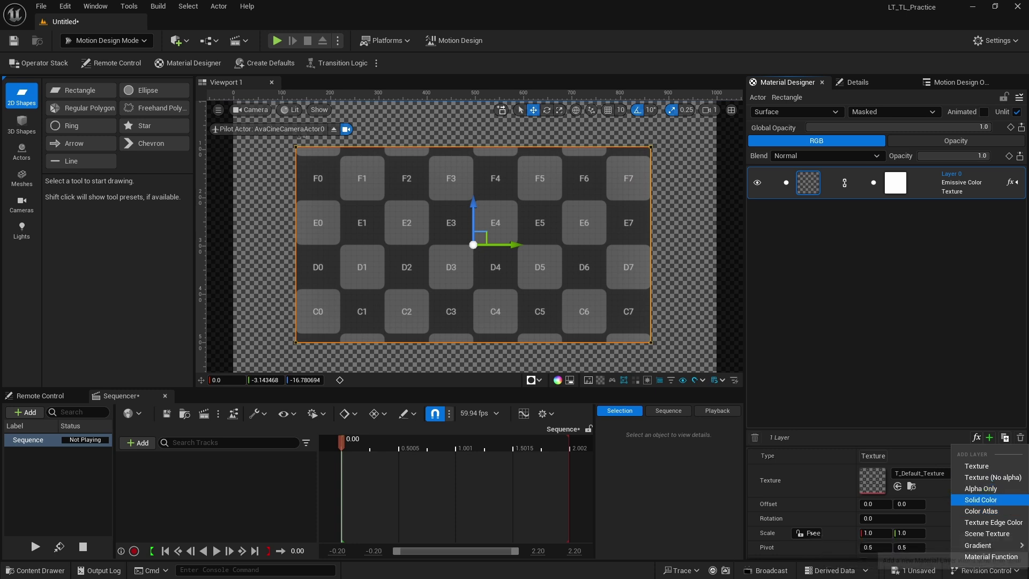
key(Up)
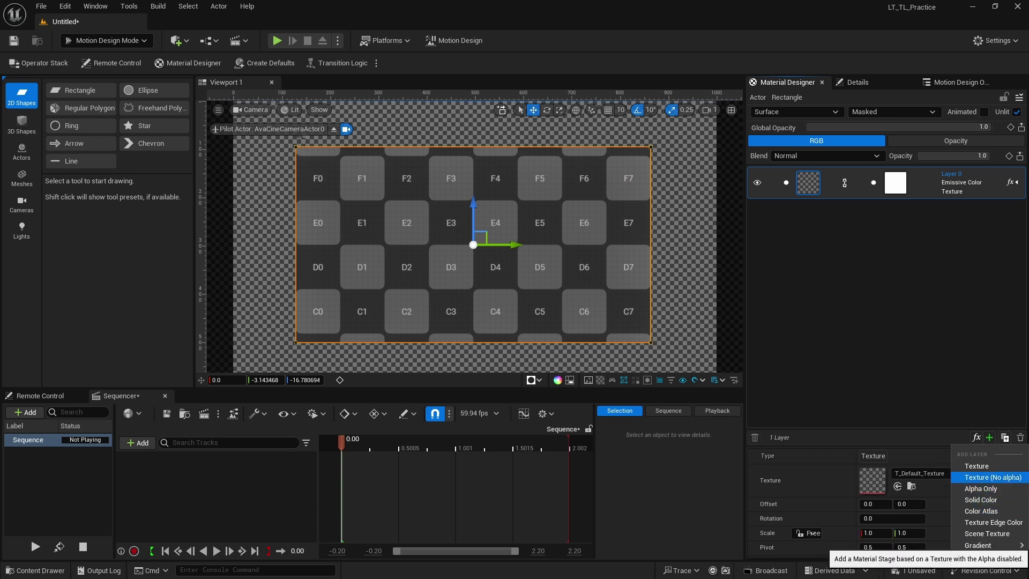
key(Down)
key(Down)
key(Down)
key(Down)
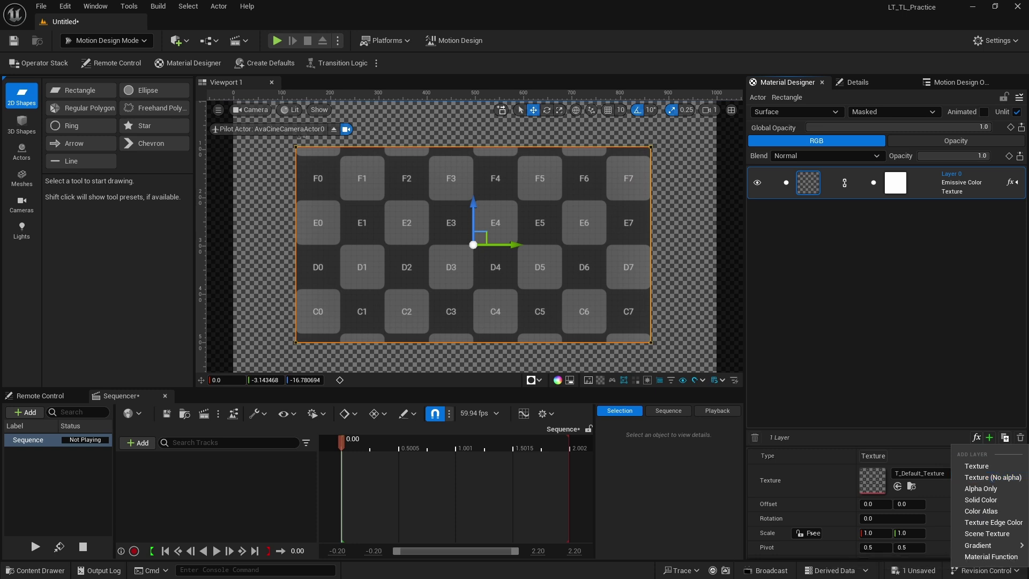
key(Escape)
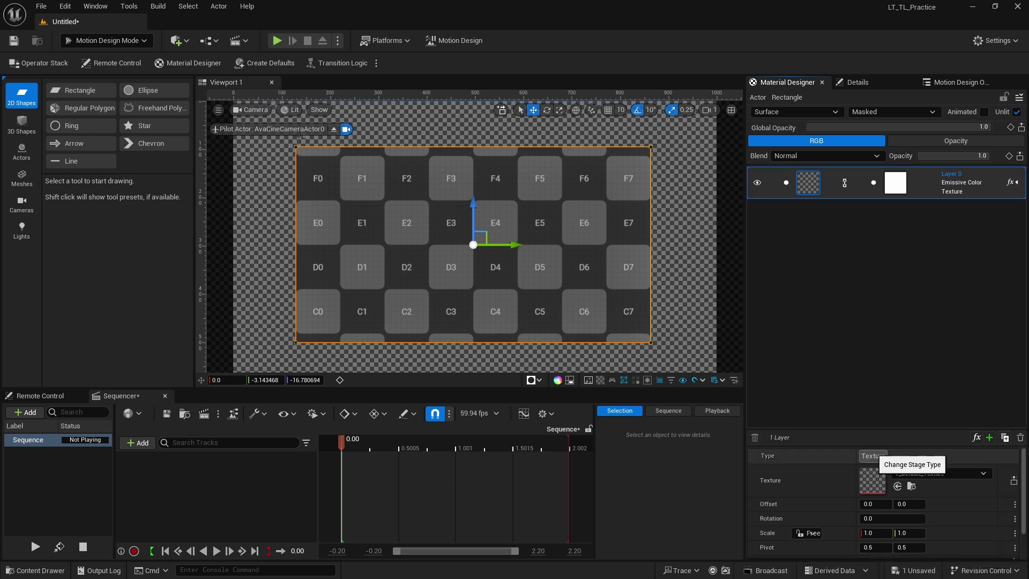
click(872, 456)
key(Up)
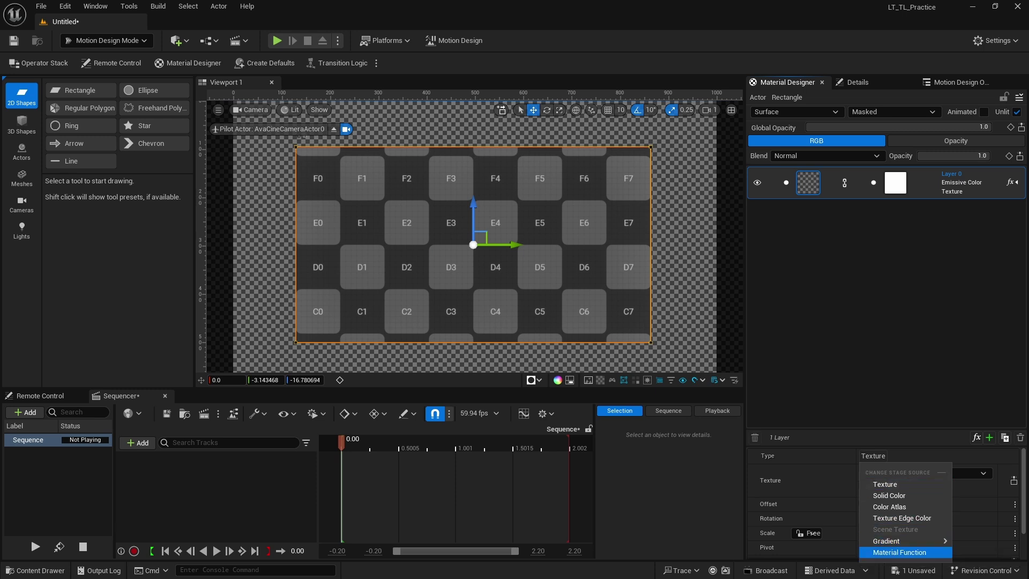
key(Escape)
Try a second texture layer with its base changed to Solid Color, and delete that layer again.
click(988, 438)
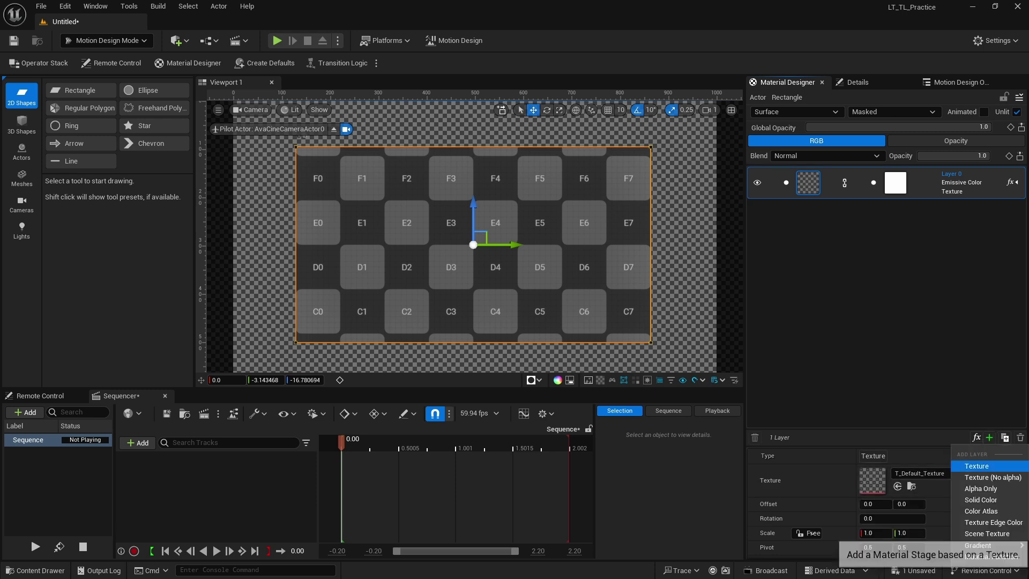
key(Return)
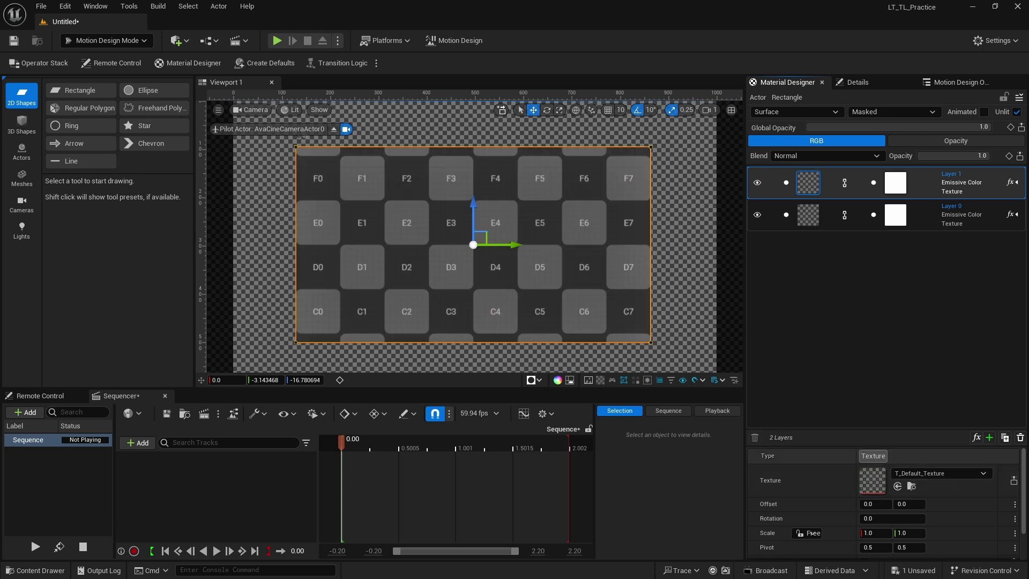
click(872, 455)
click(884, 494)
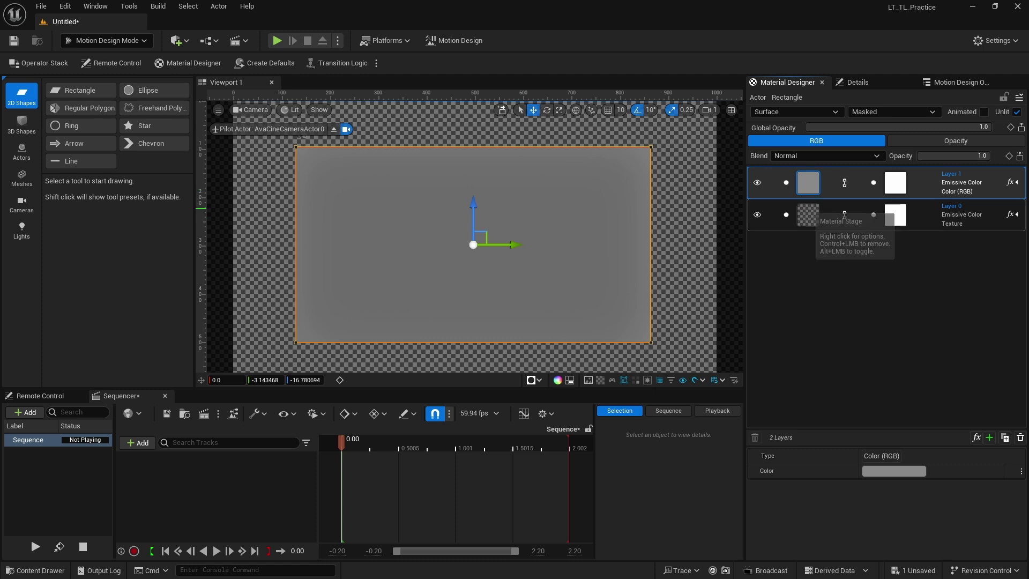
key(Delete)
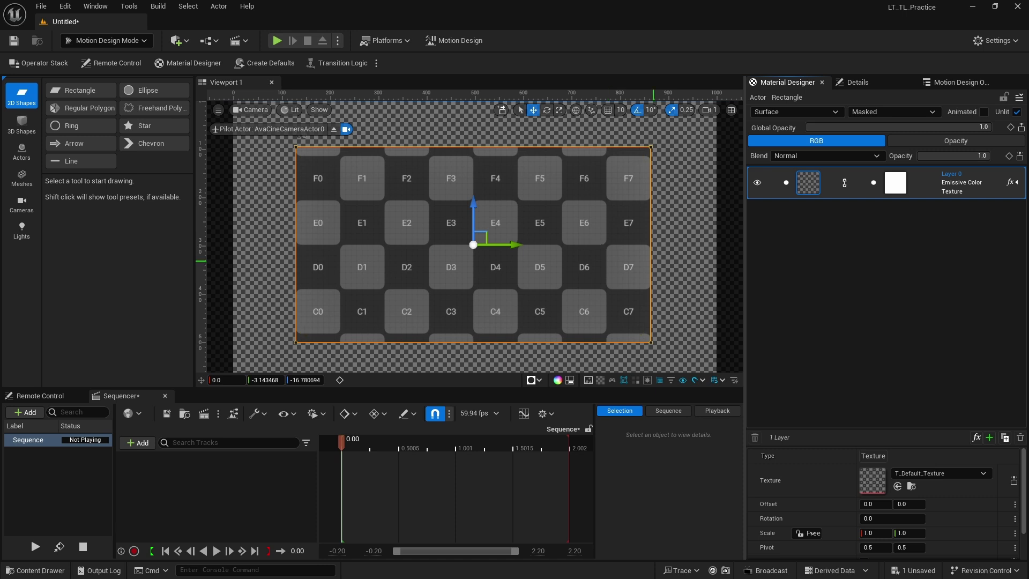
Import SoccerPlayerB.png from the Body texture folder into the project's Content folder.
click(895, 182)
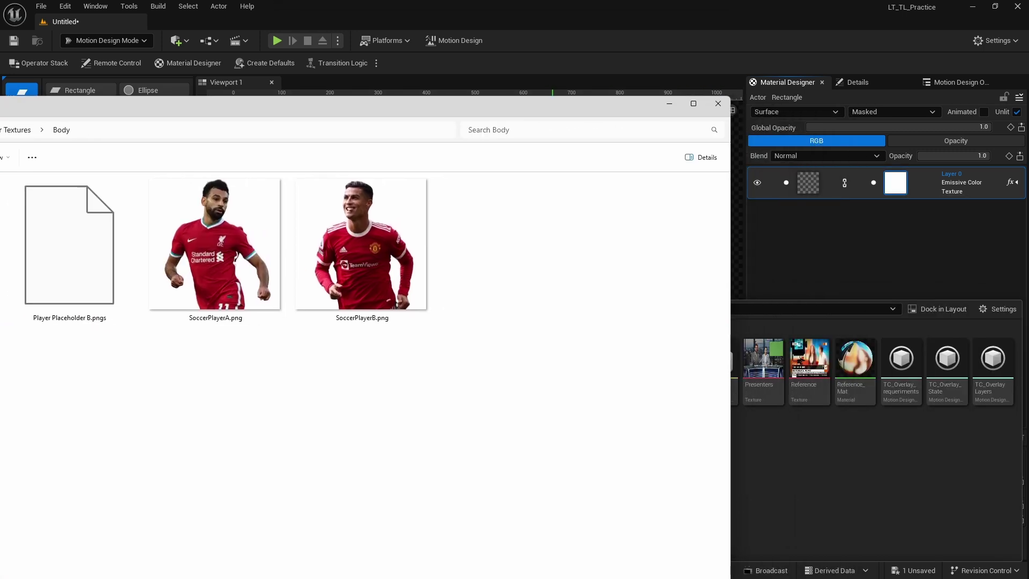
drag(419, 373, 217, 241)
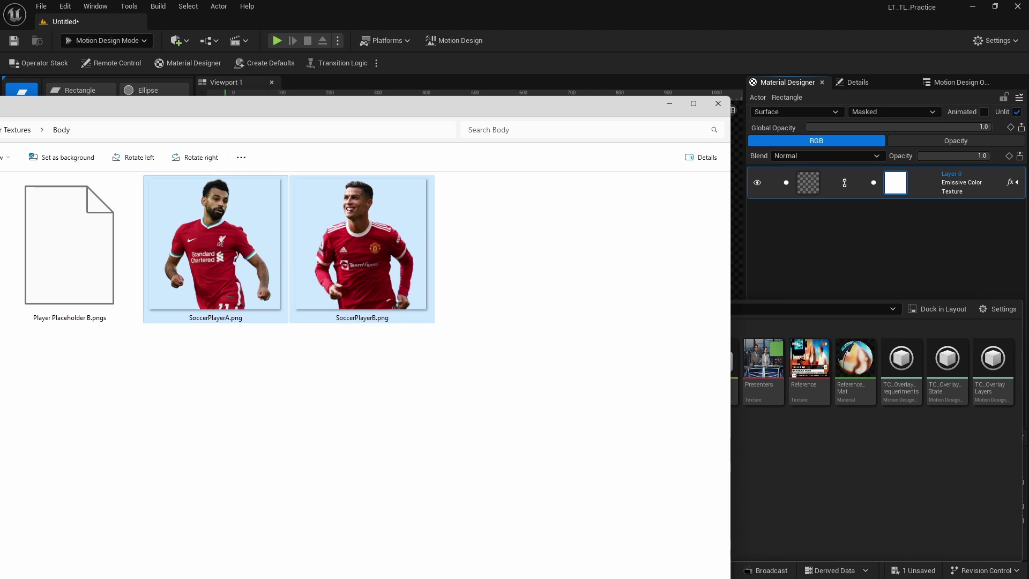
click(365, 251)
drag(365, 252, 901, 370)
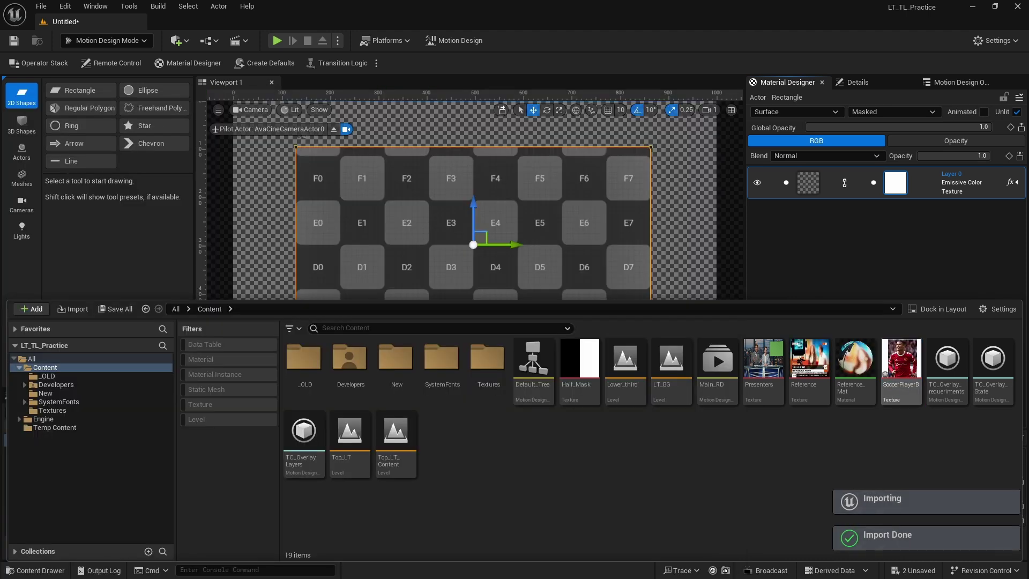
Open the SoccerPlayerB texture, compare it with and without its alpha channel, and return to the level.
double_click(901, 370)
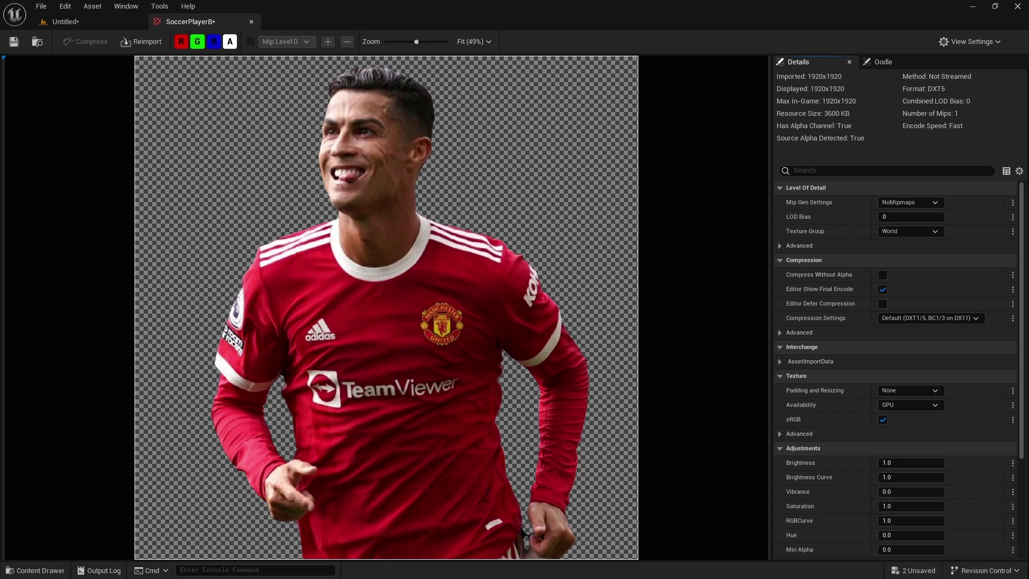
click(230, 41)
click(229, 42)
click(230, 41)
click(230, 41)
click(80, 22)
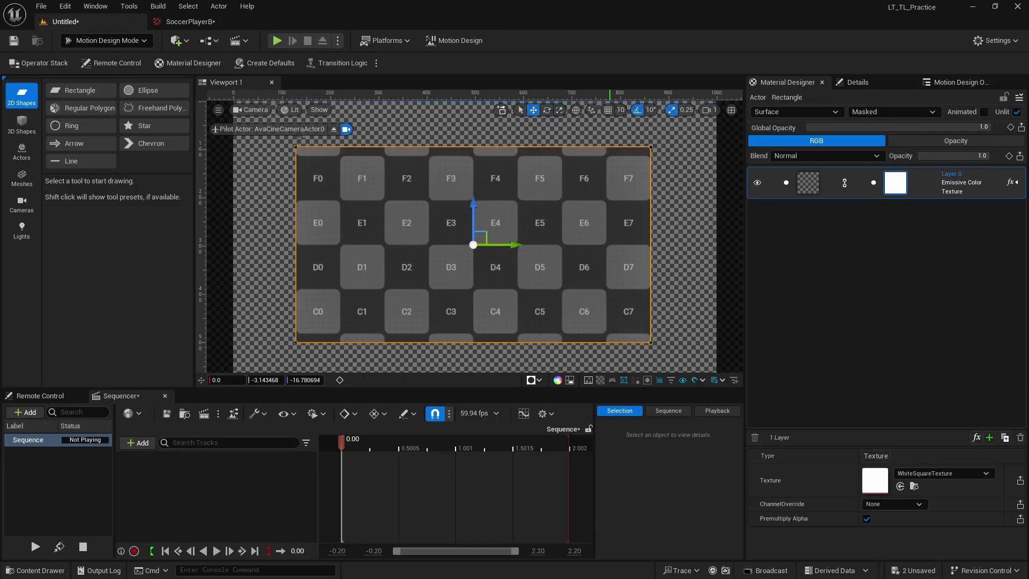
Assign the SoccerPlayerB texture to Layer 0's base and inspect the settings of its mask and base.
click(808, 182)
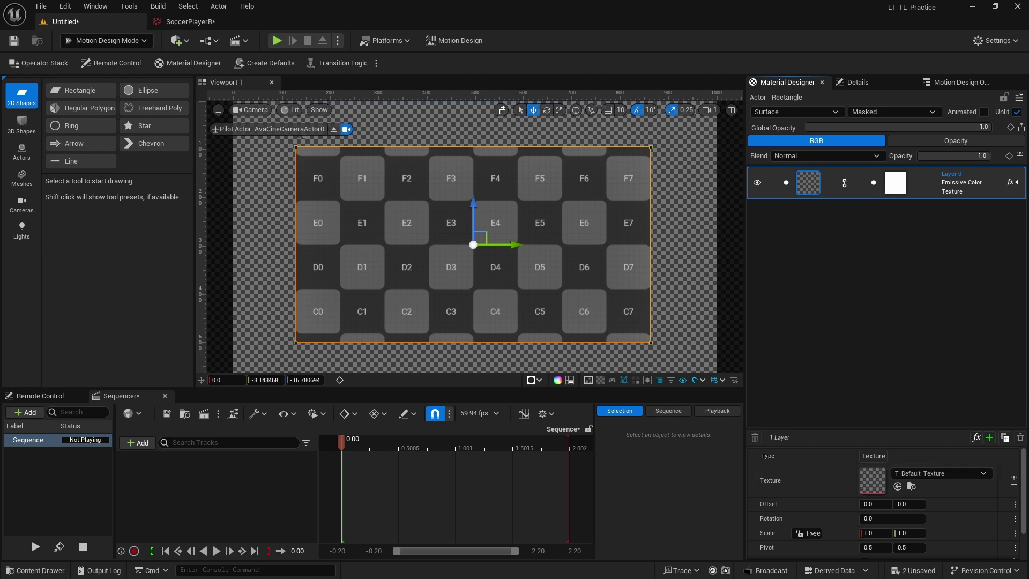
drag(901, 358, 808, 183)
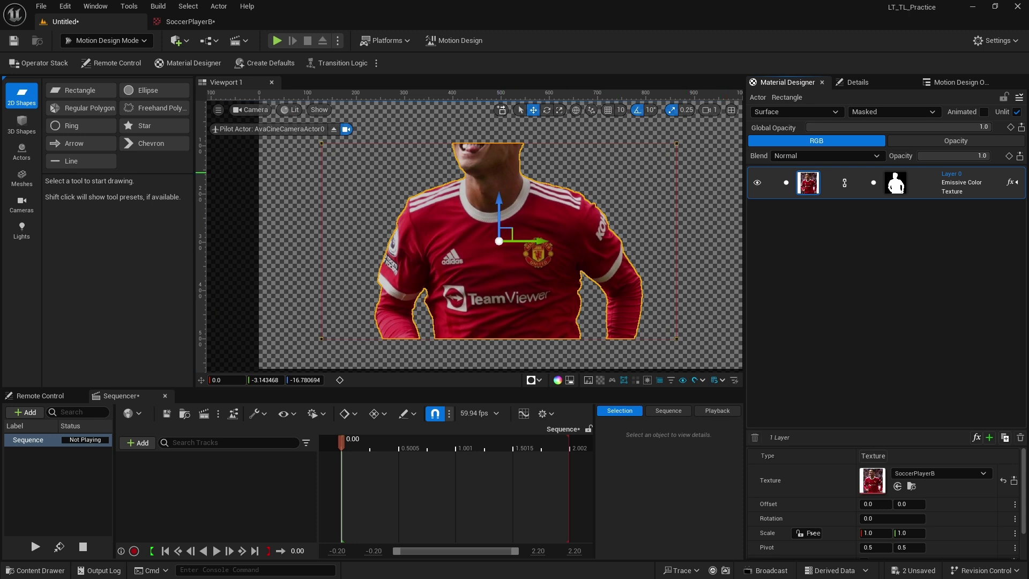
click(895, 183)
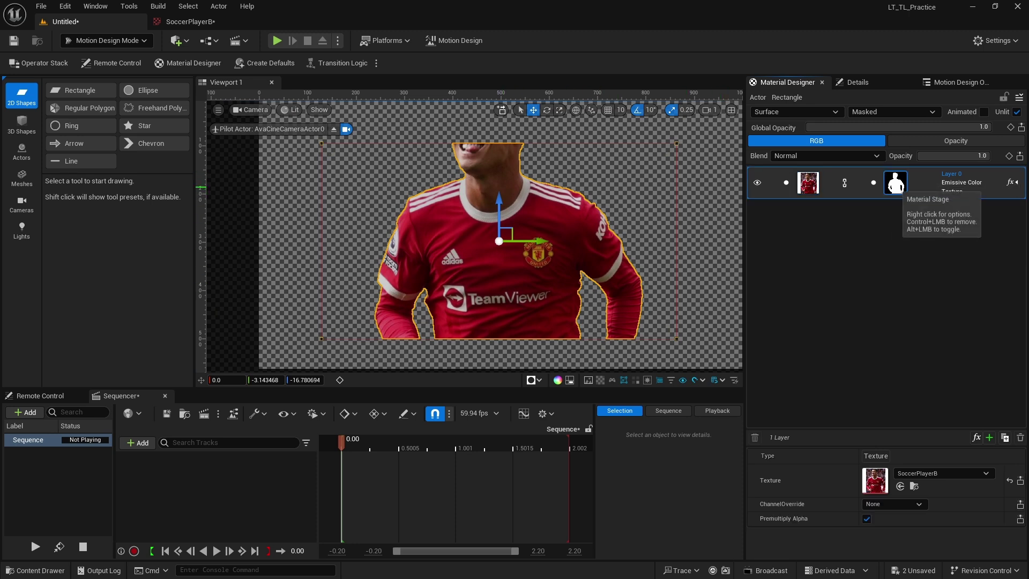
click(808, 182)
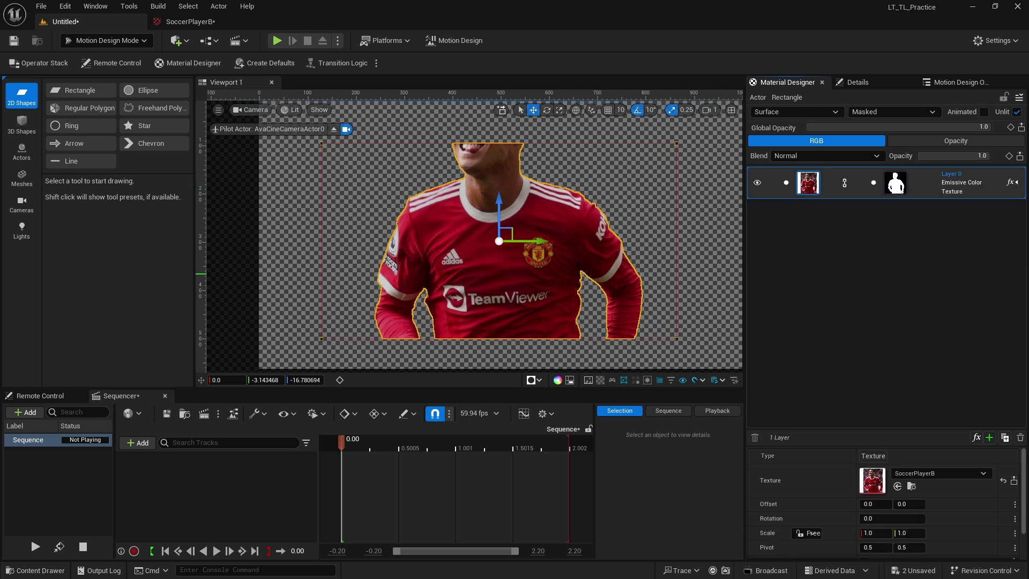
Enlarge the texture settings area and test Layer 0's offset and rotation, leaving offset at 0.0 and rotation at 2.0.
drag(854, 429, 854, 295)
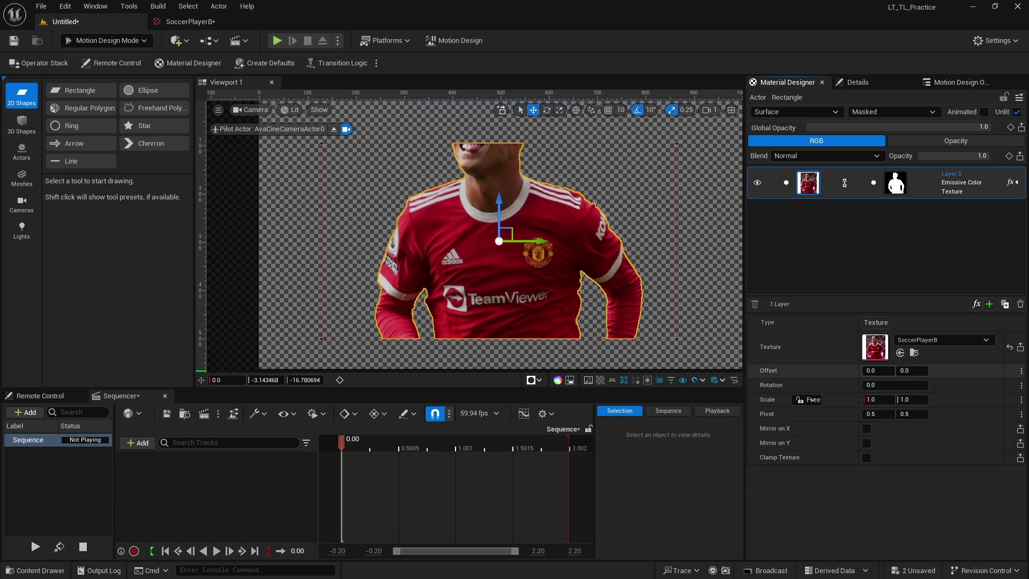
drag(877, 370, 902, 399)
click(878, 370)
text(0)
click(893, 384)
click(891, 384)
text(0)
key(Return)
key(ctrl+z)
Restore Layer 0's texture scale to 1.0 and its pivot to 0.5.
click(880, 399)
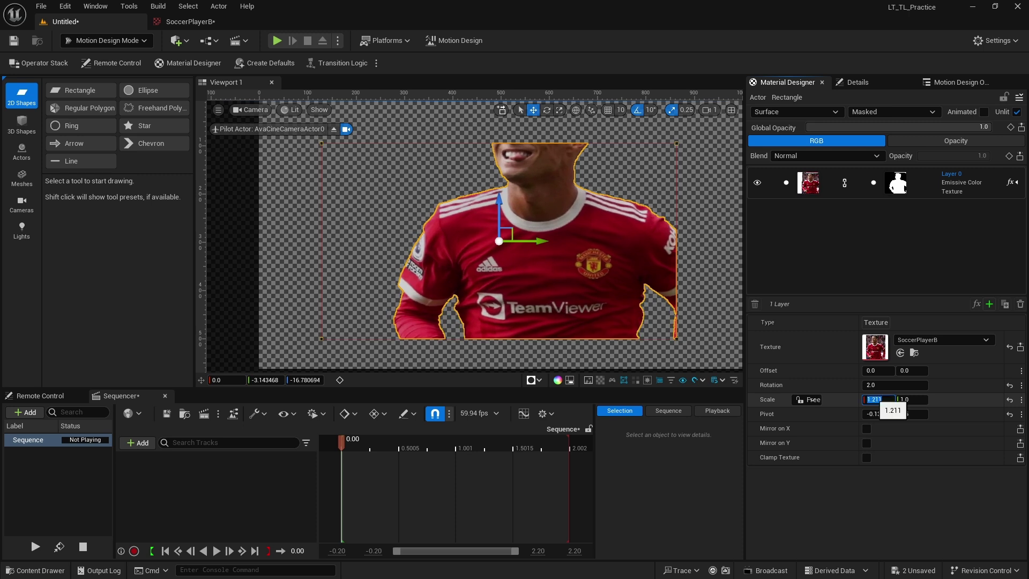
text(1)
key(Tab)
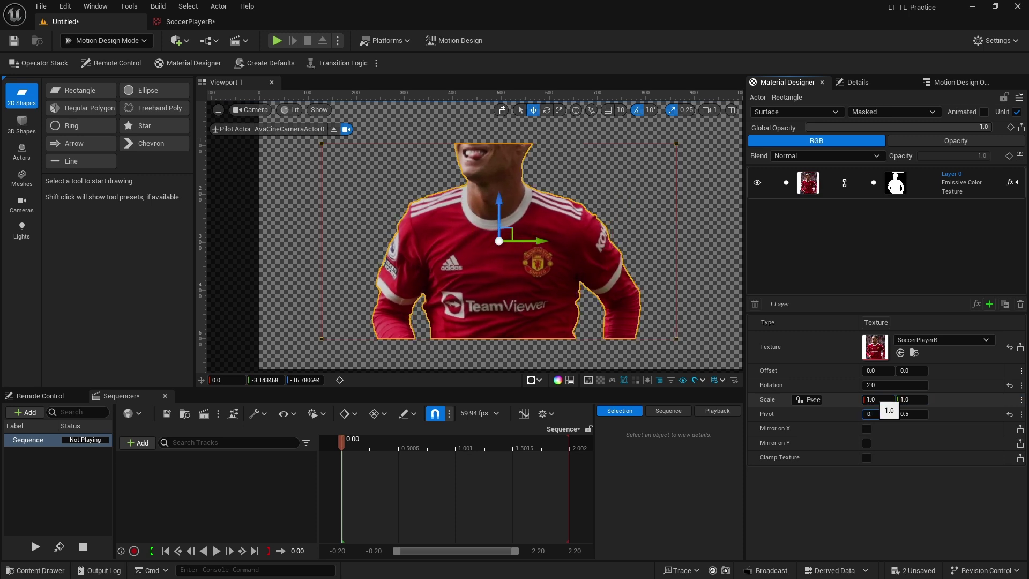
key(Return)
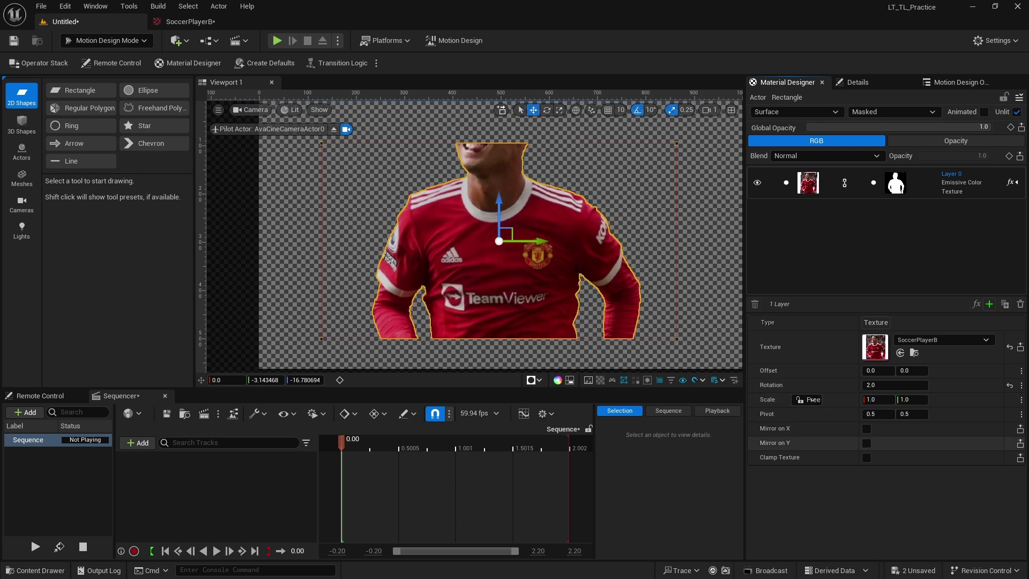
Try mirroring Layer 0's texture on X, turn the mirroring off and reselect the layer's base.
click(867, 428)
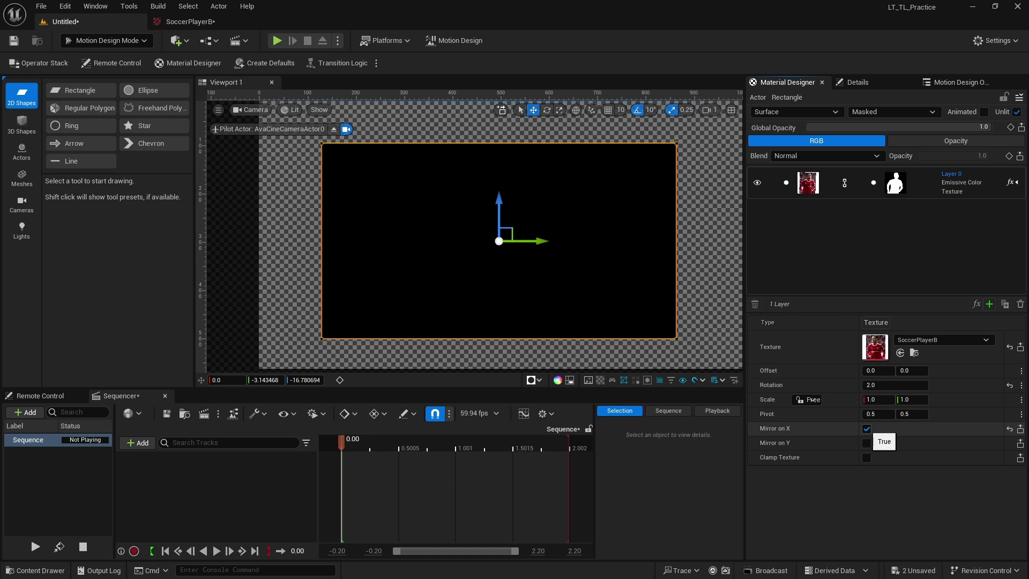
click(866, 428)
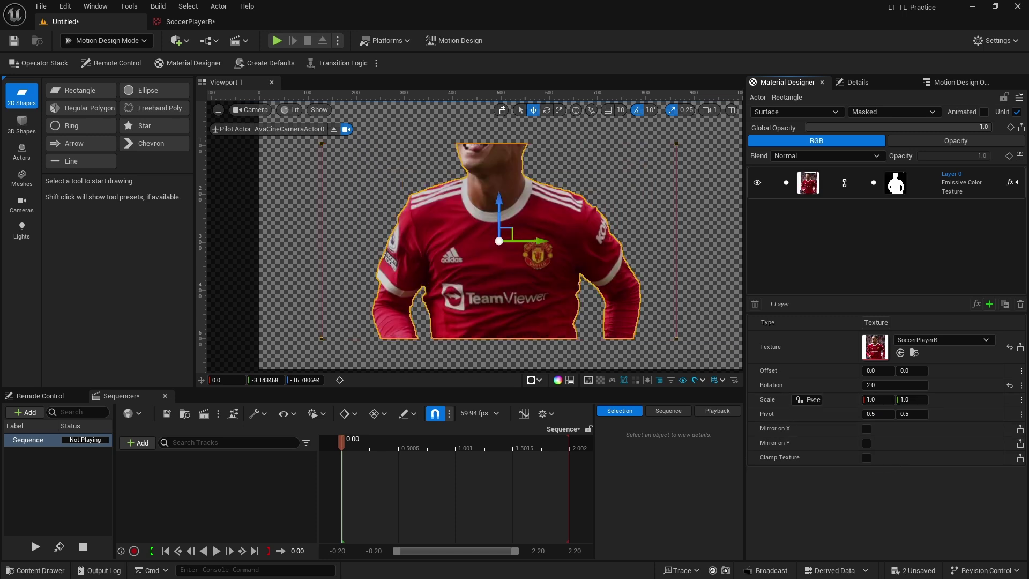
click(808, 182)
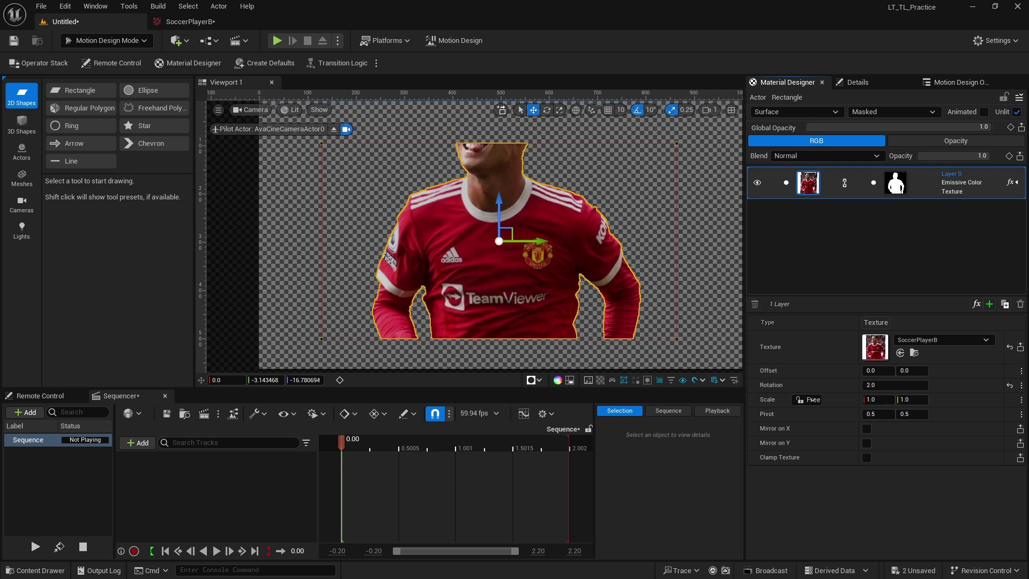
Reopen the SoccerPlayerB texture to check its proportions, then return to the level and show the rectangle's details.
click(42, 569)
double_click(901, 370)
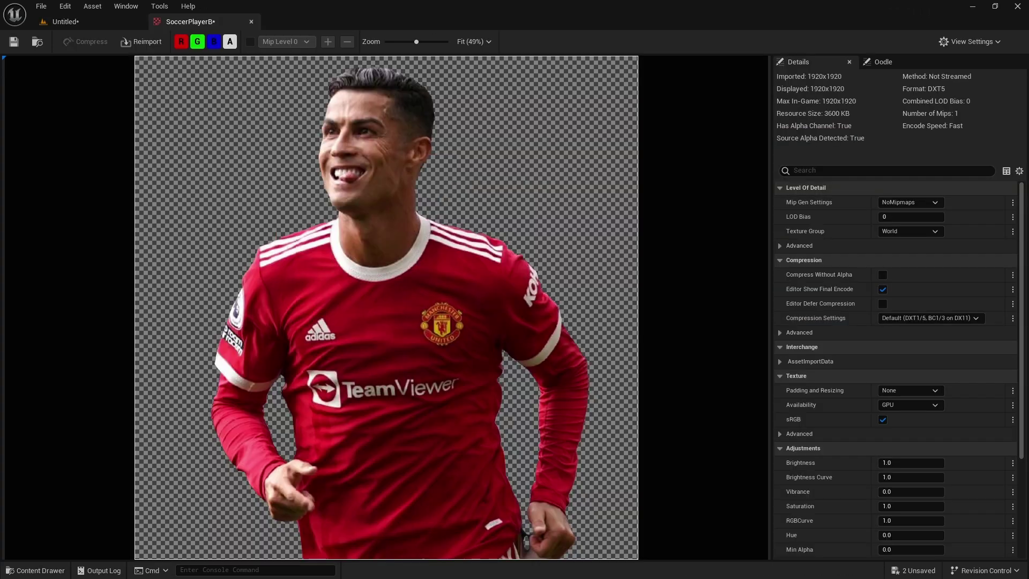
click(86, 22)
click(857, 82)
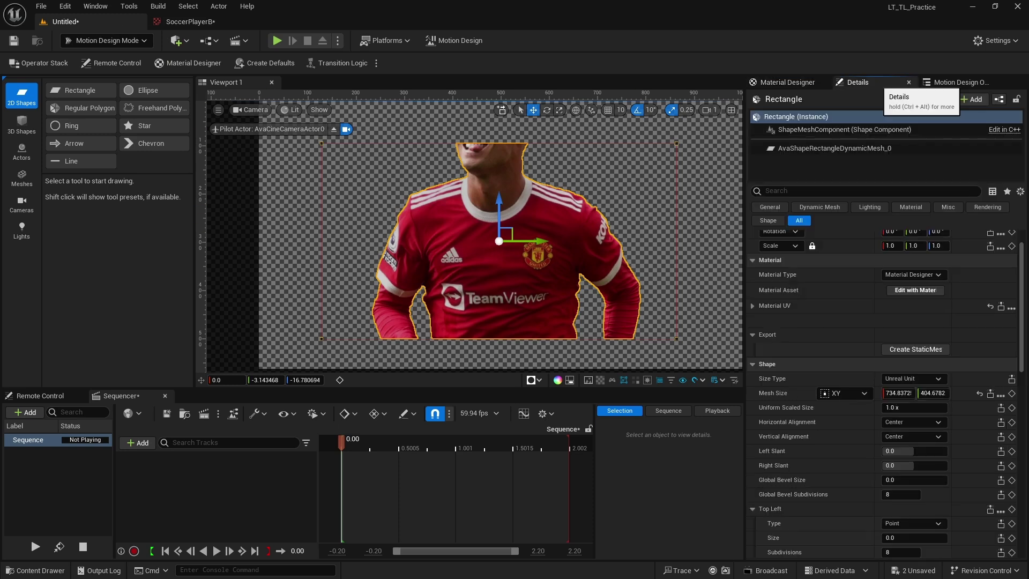
Try setting the rectangle's mesh size to 500 by 500 while its XY proportions are locked.
click(897, 393)
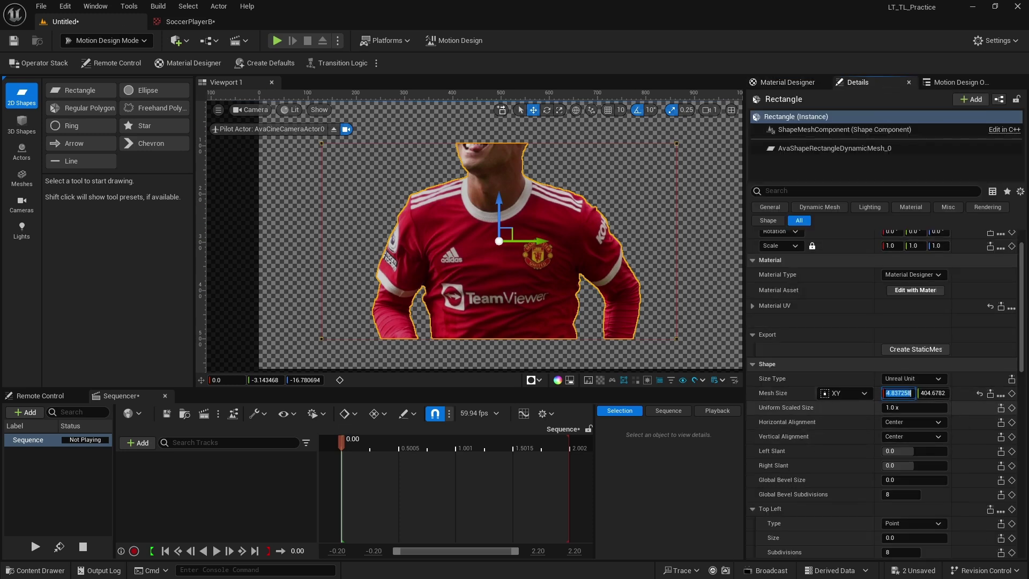
text(500)
key(Tab)
text(5)
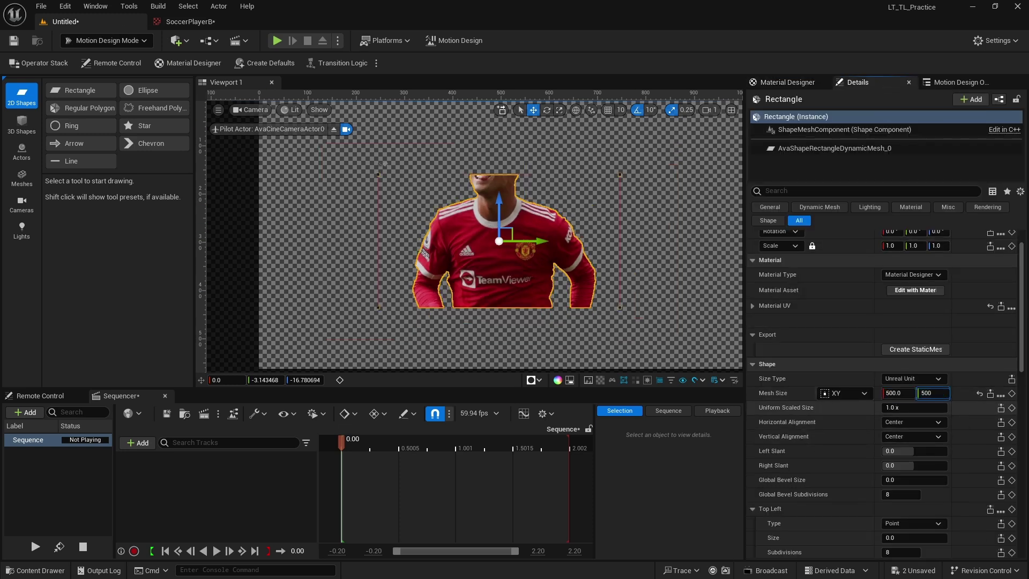
key(Return)
Unlock the rectangle's mesh size proportions to Free, set it to 500 by 500, and check the shape deselected and reselected.
click(843, 393)
click(837, 406)
click(898, 392)
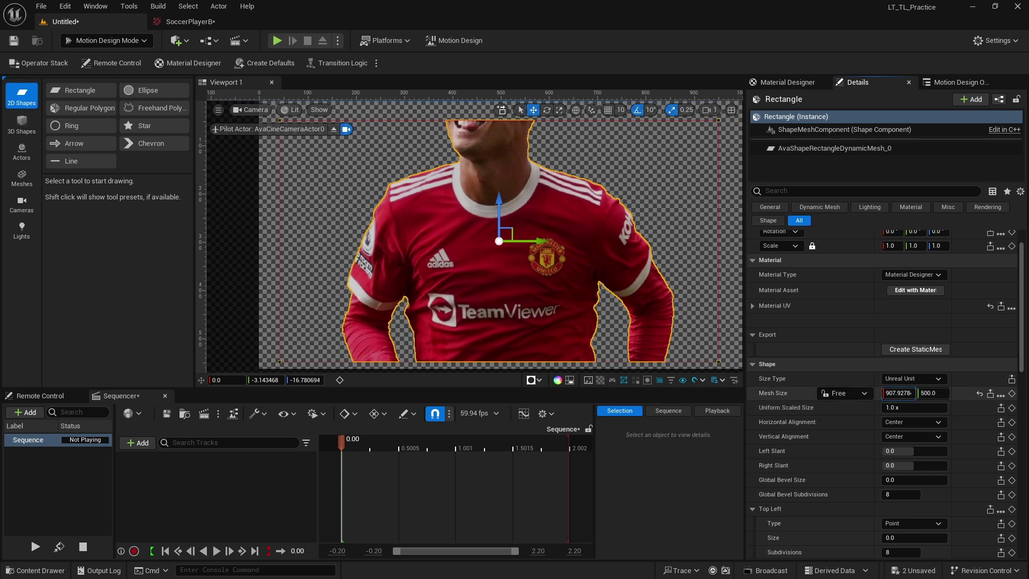
click(905, 393)
text(500)
key(Tab)
text(50)
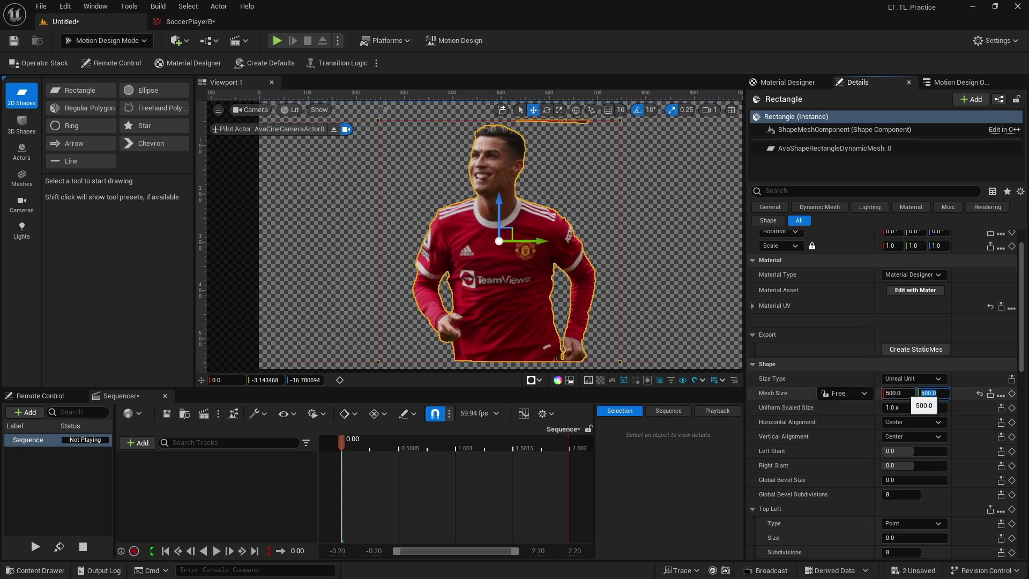
click(600, 324)
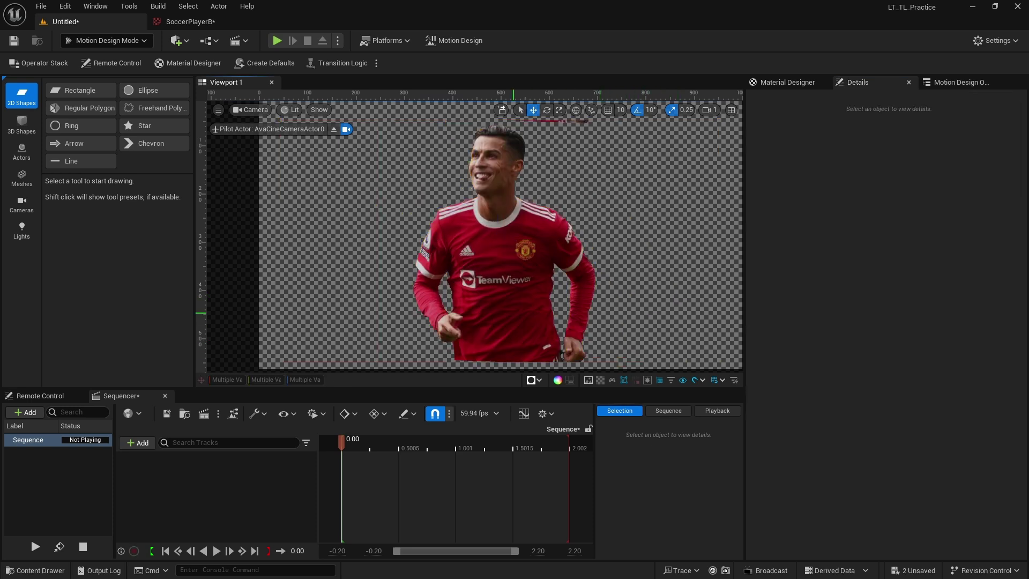
click(509, 276)
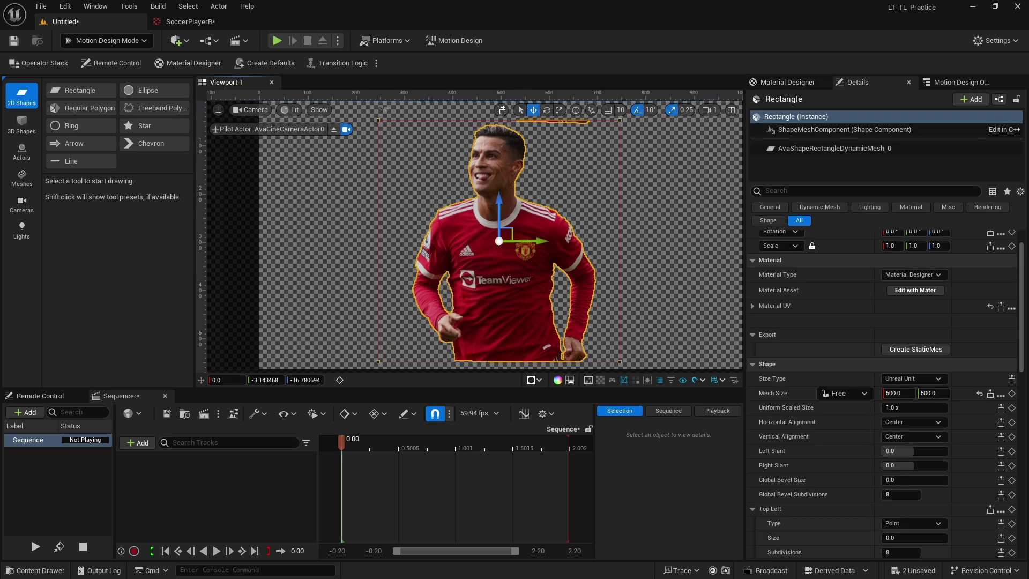
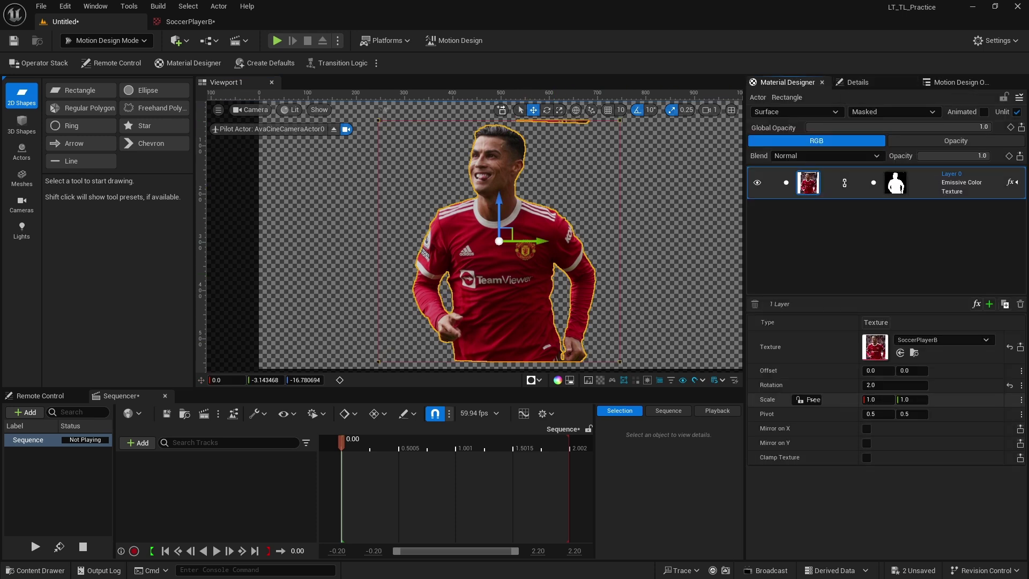
Try shifting Layer 0's texture to an X offset of about -1.514 with Clamp Texture enabled, then reset the X offset to 0.
drag(881, 370, 776, 370)
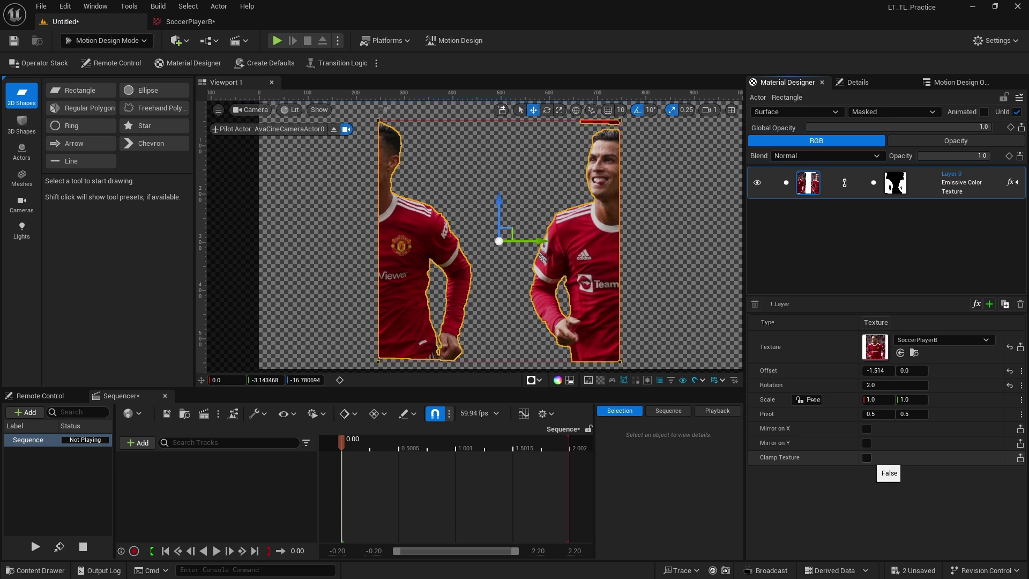
click(867, 457)
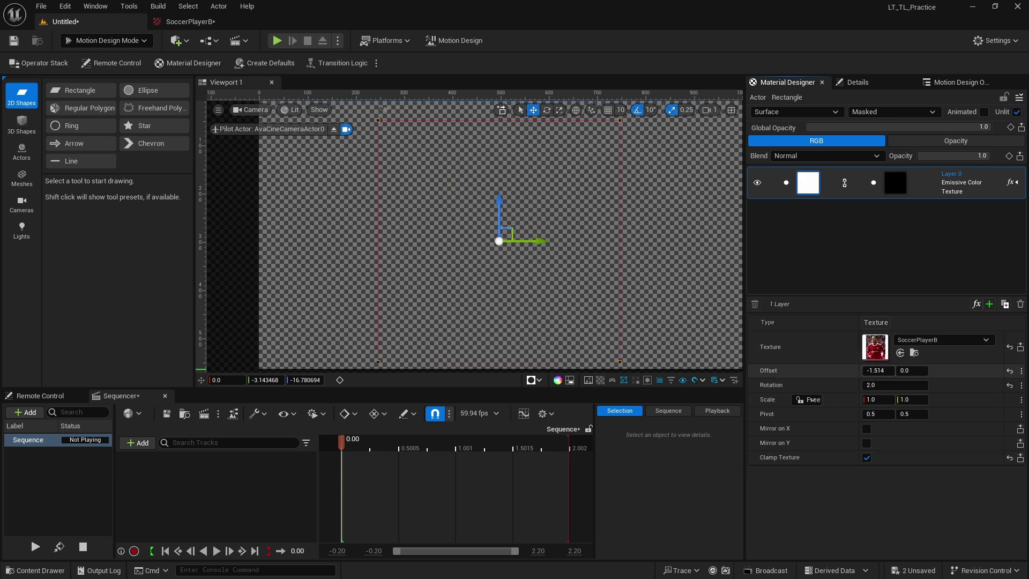
text(0)
key(Return)
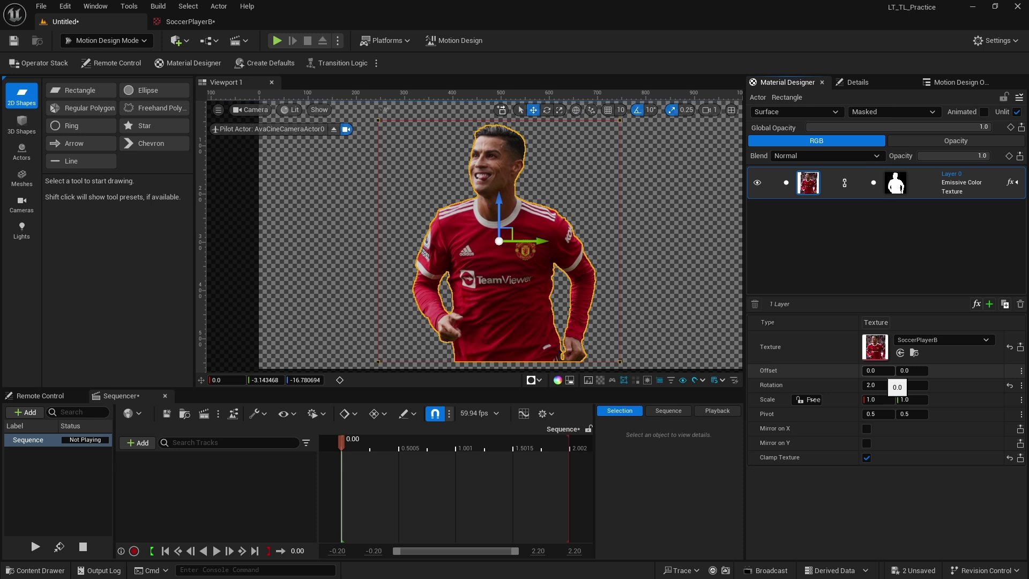
Shift Layer 0's texture to an X offset of about -0.082 with Clamp Texture off, and add a new Texture layer above it.
mouse_move(878, 370)
mouse_down()
mouse_move(825, 370)
mouse_move(927, 370)
mouse_move(857, 370)
mouse_move(876, 371)
mouse_up()
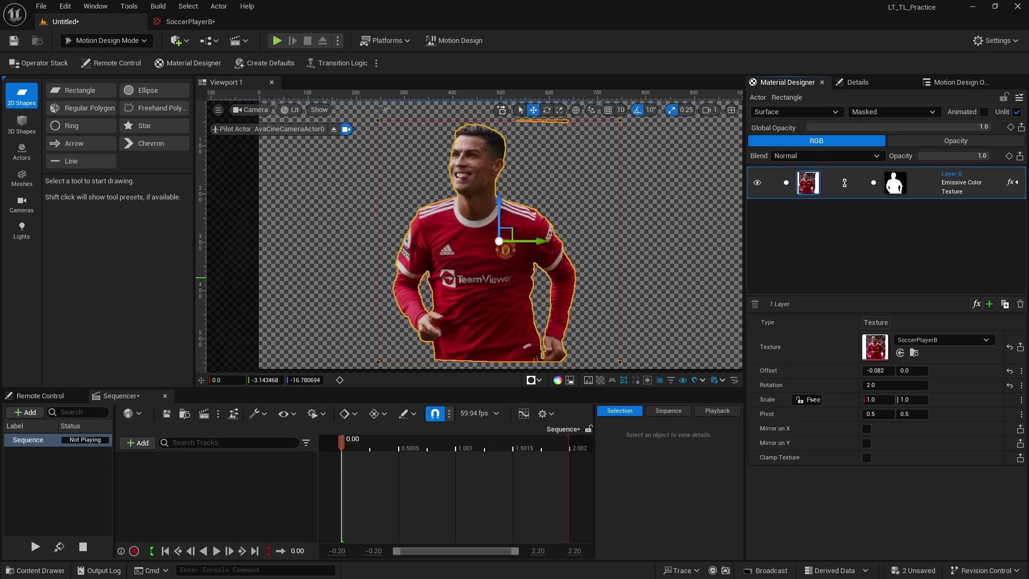
click(989, 304)
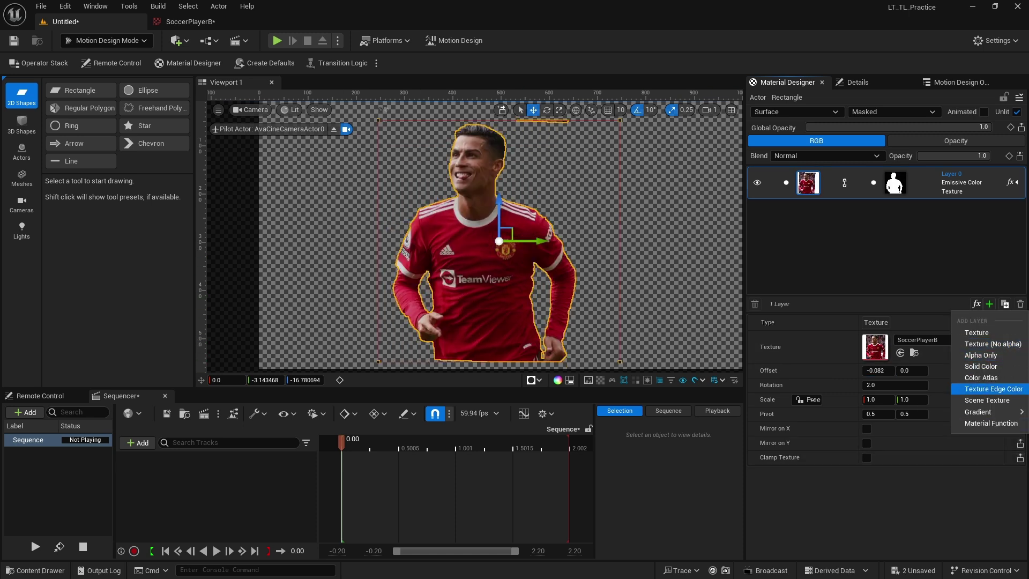
click(978, 333)
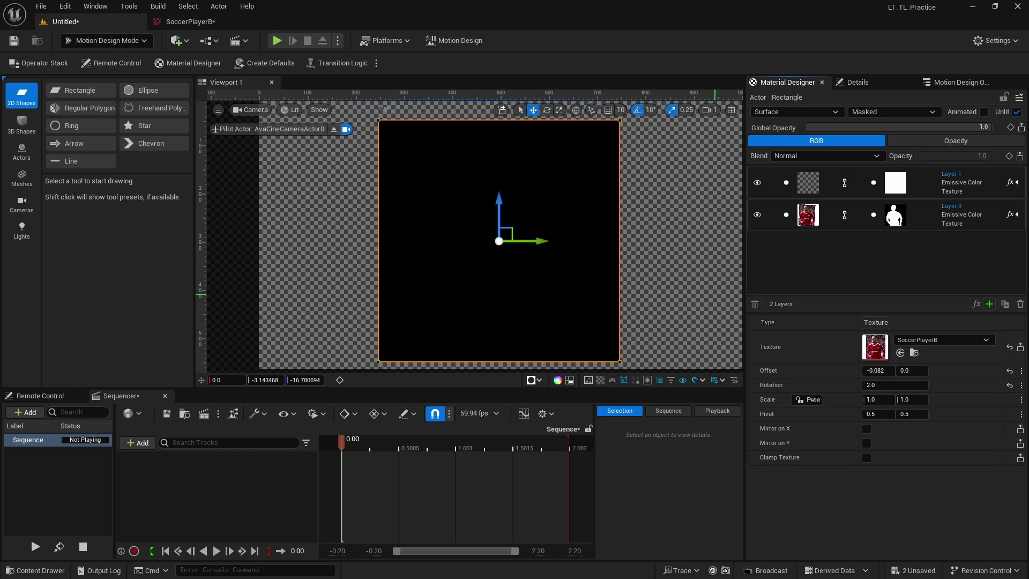
Import SoccerPlayerA.png into the Content folder and assign it as Layer 1's texture.
key(ctrl+space)
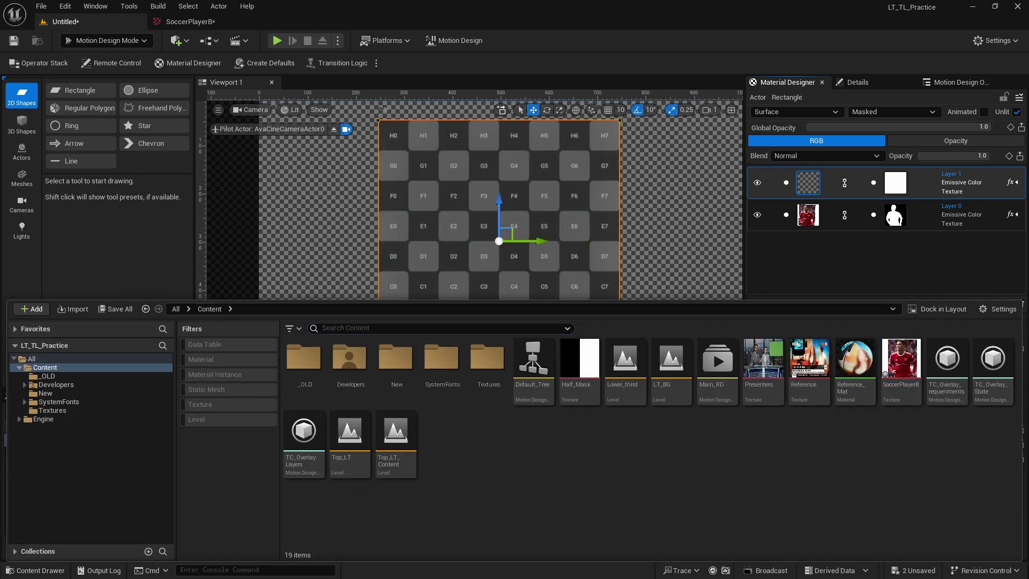
key(alt+Tab)
drag(225, 241, 825, 455)
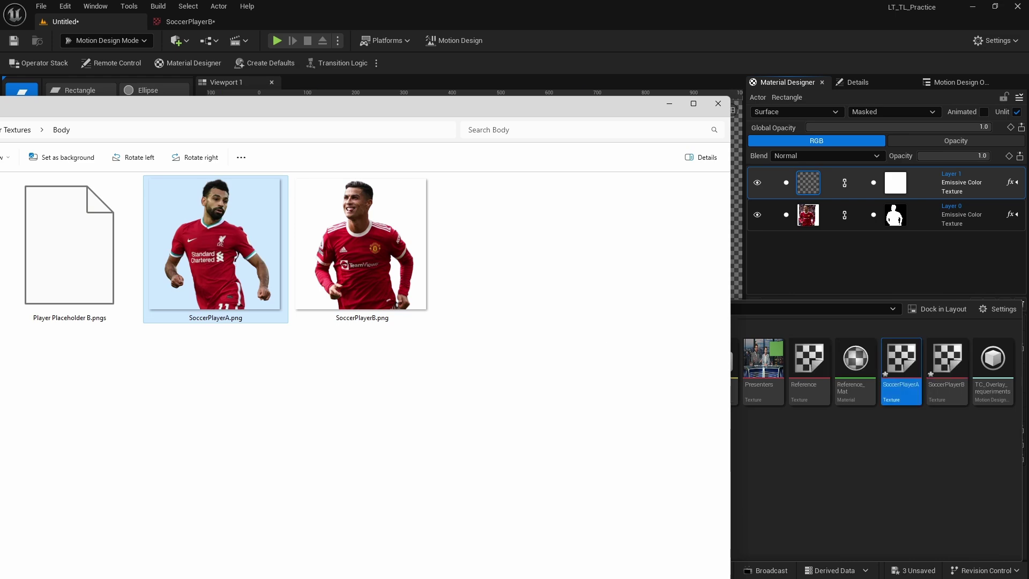
click(946, 369)
click(901, 370)
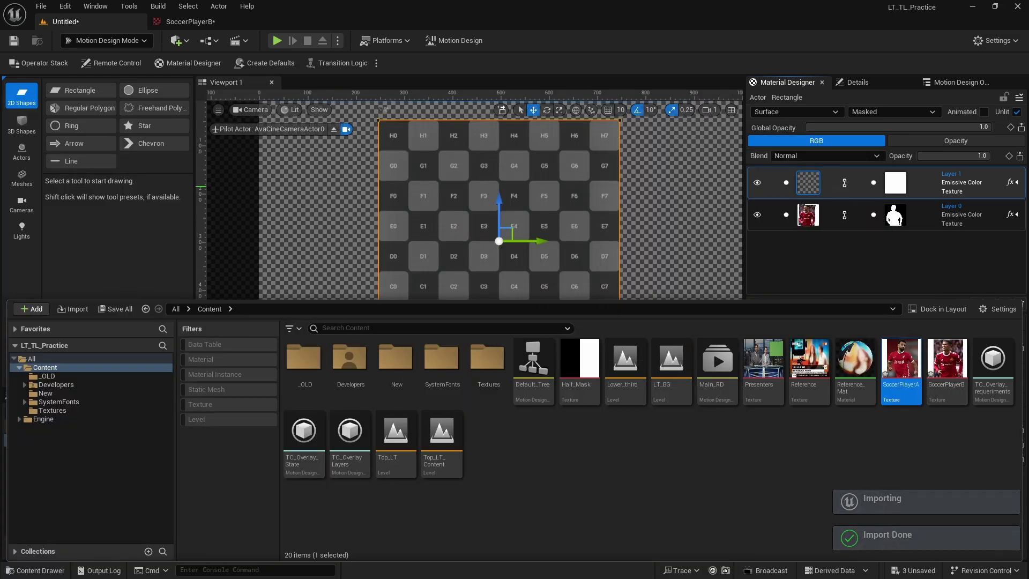
click(900, 353)
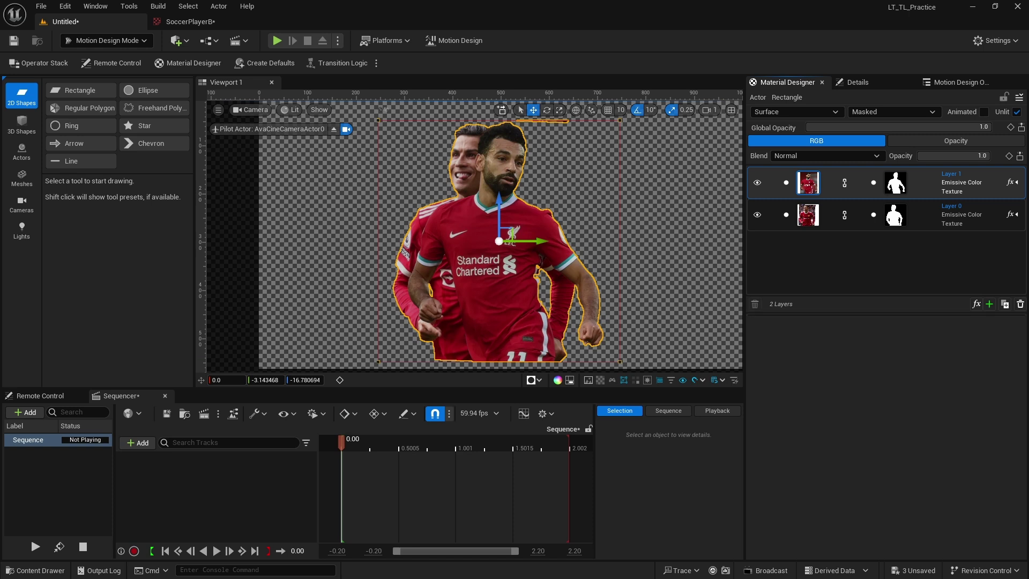
Offset Layer 1's texture horizontally, enable Clamp Texture on Layer 0 and move its X offset to about -0.225.
drag(880, 371, 857, 370)
click(808, 214)
click(866, 457)
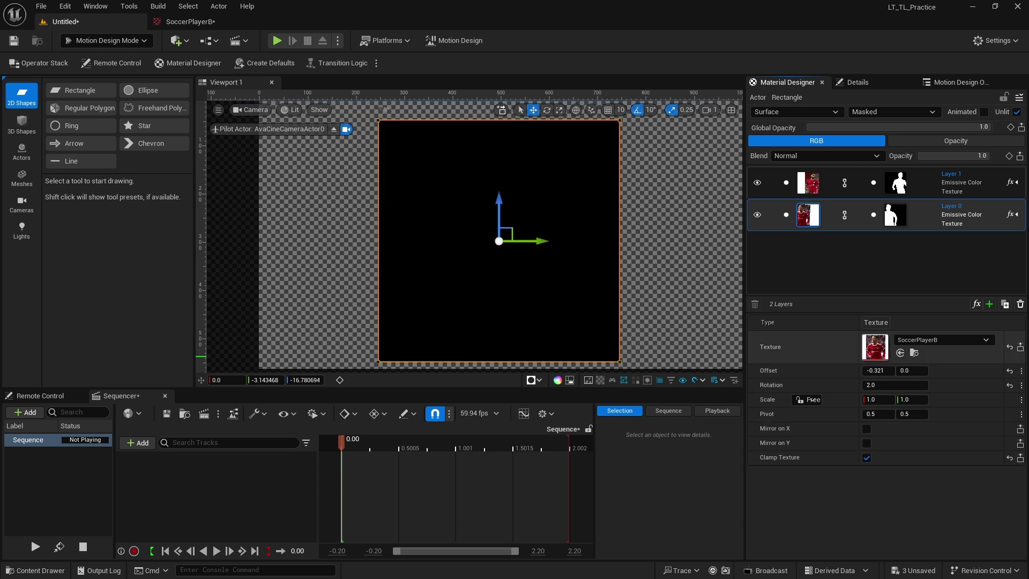
drag(877, 370, 926, 370)
Check the Offset property's options for exposing and keyframing, along with the Remote Control preset and the Sequencer.
click(1020, 370)
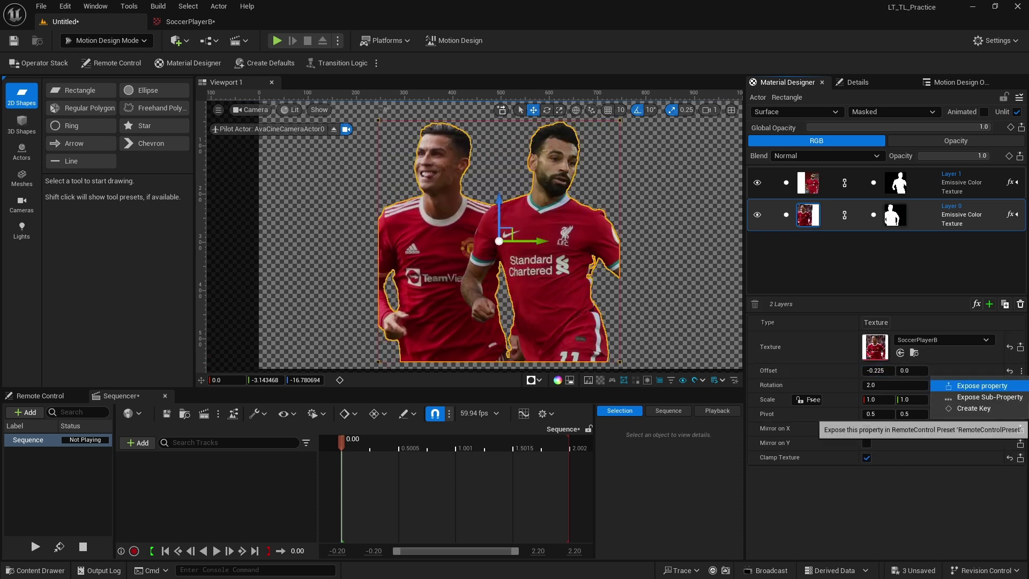
click(43, 395)
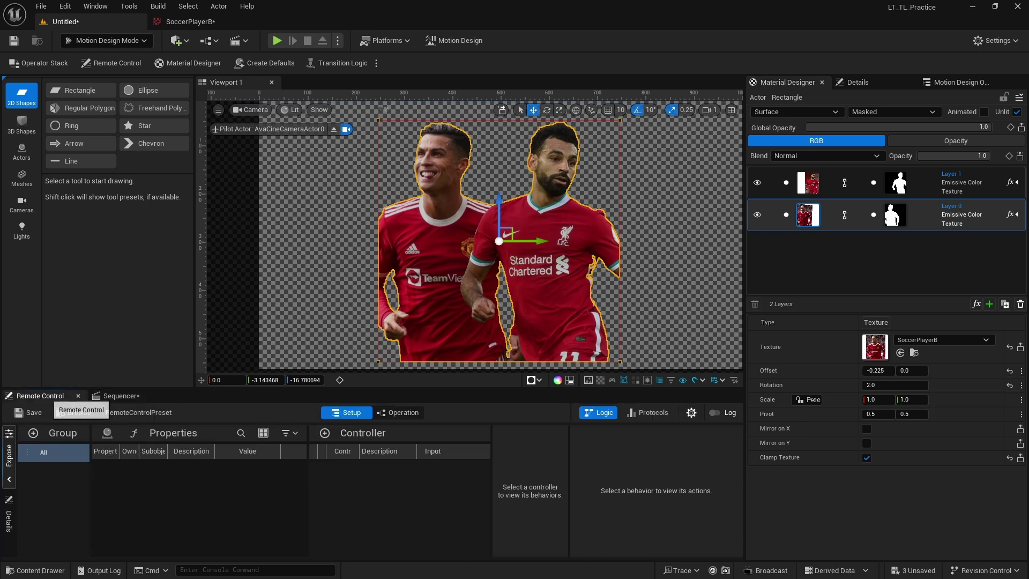
click(120, 396)
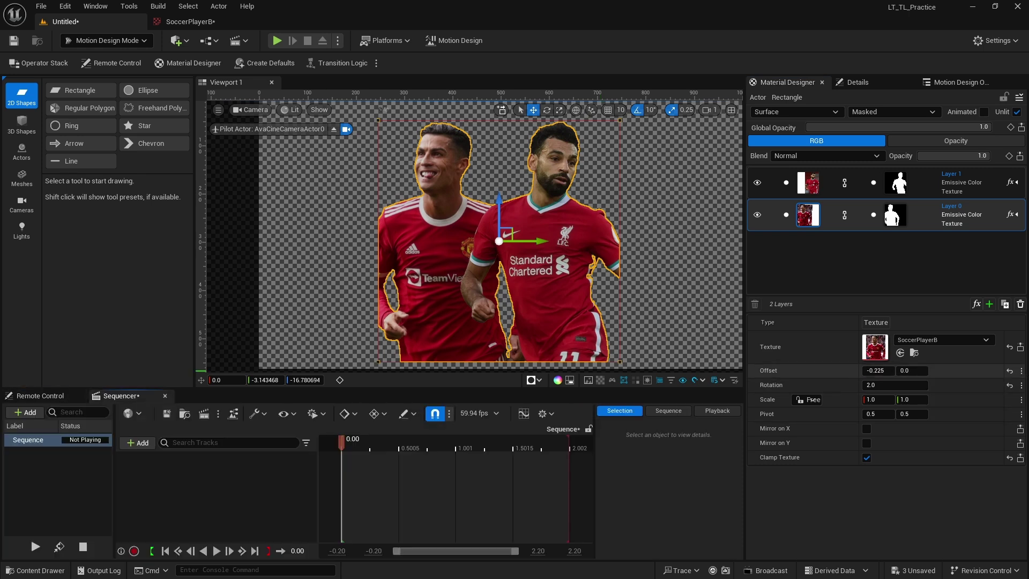
click(1021, 370)
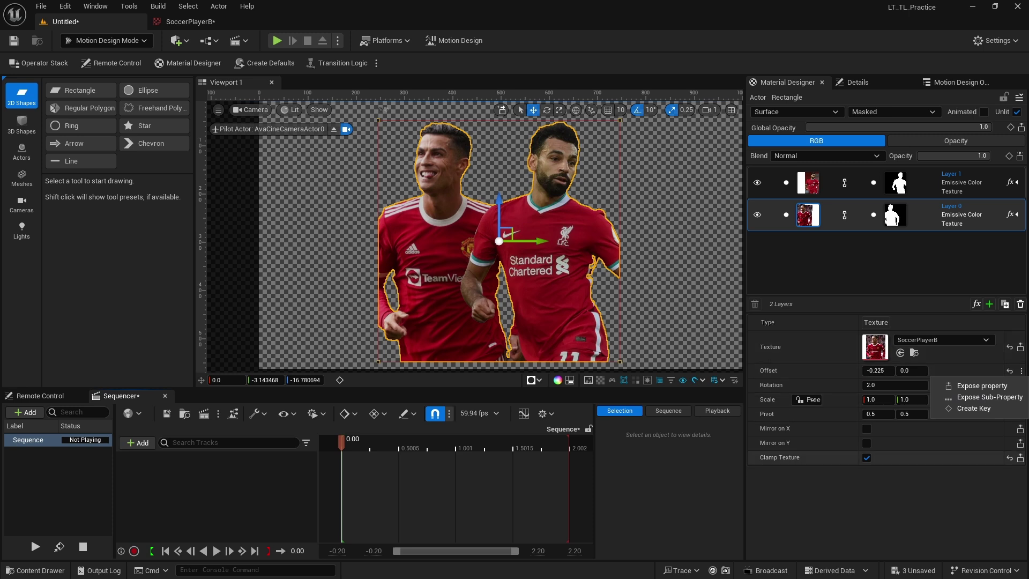
key(Escape)
Key the Offset of both layers at 0.00, with X at about 0.939 on Layer 1 and about -0.885 on Layer 0.
drag(878, 370, 933, 371)
click(808, 182)
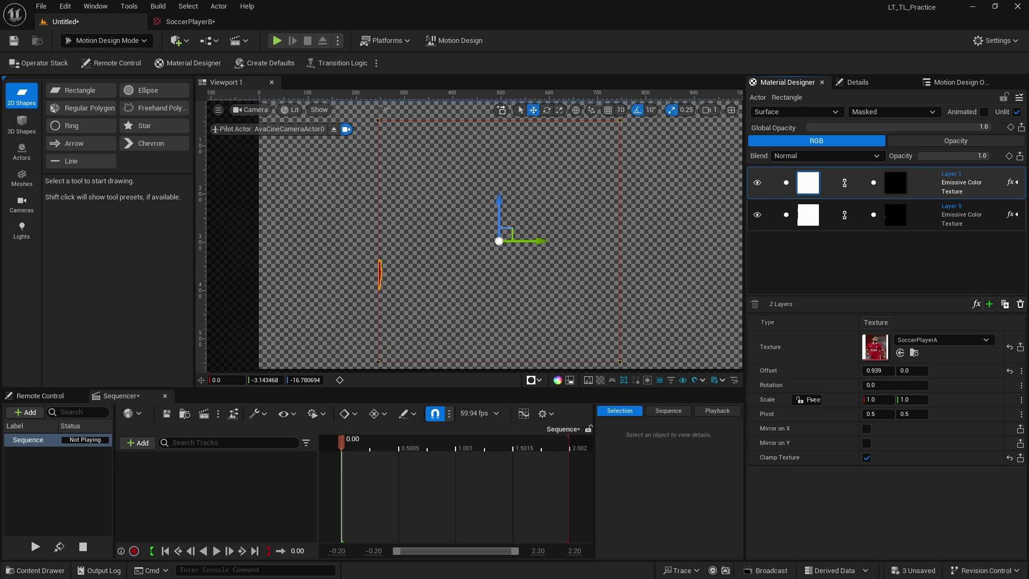
click(1021, 370)
click(973, 408)
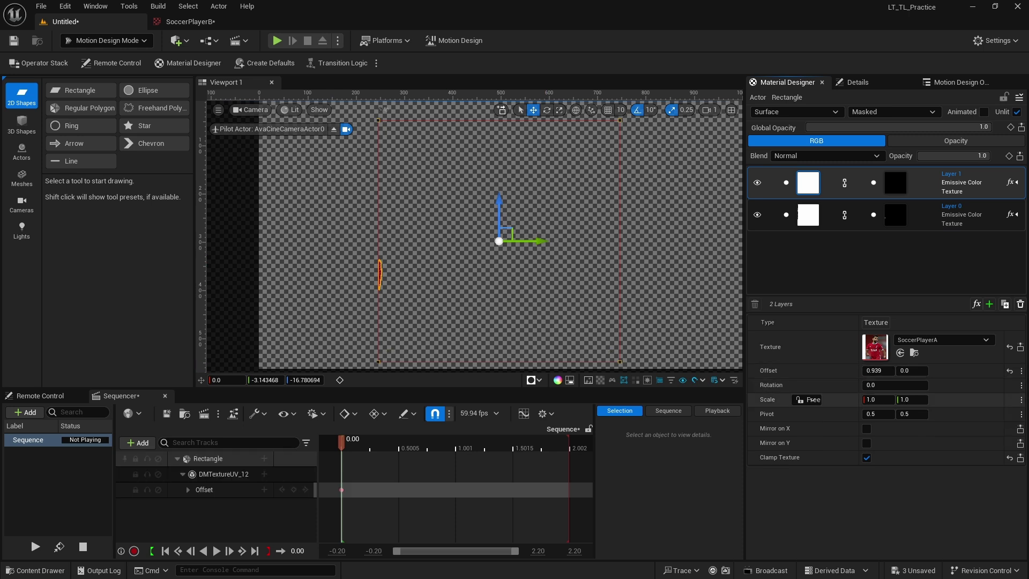
click(808, 214)
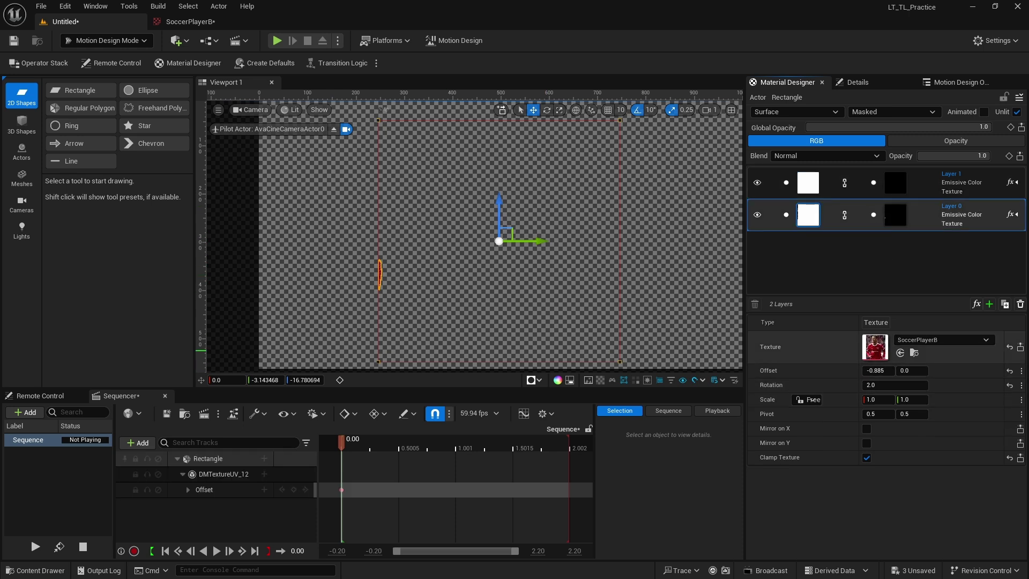
click(1021, 370)
click(970, 408)
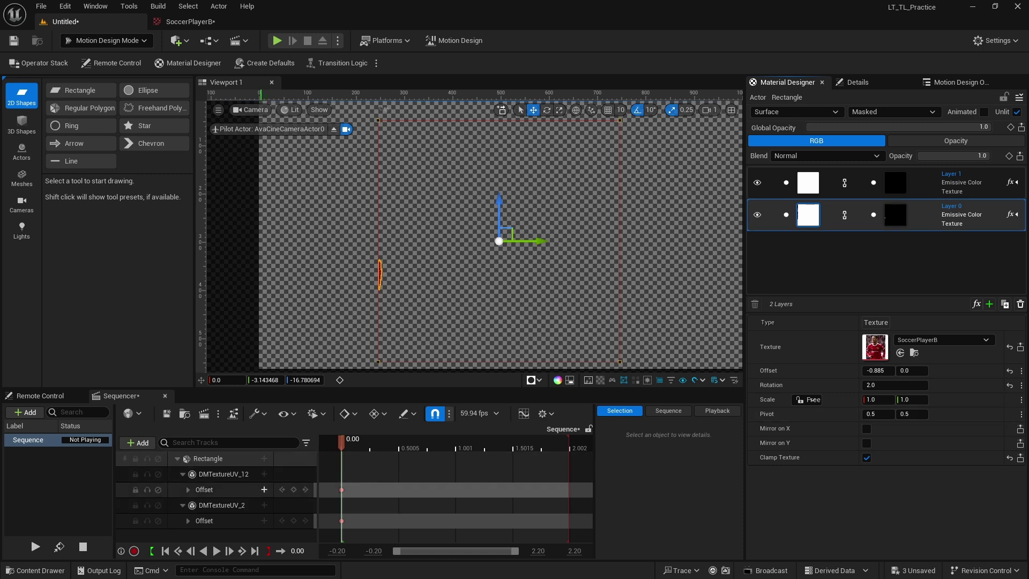
Key the X offset at 0.9843, with about -0.091 for Layer 1 and about 0.185 for Layer 0.
click(188, 489)
scroll(214, 515, down, 1)
click(187, 534)
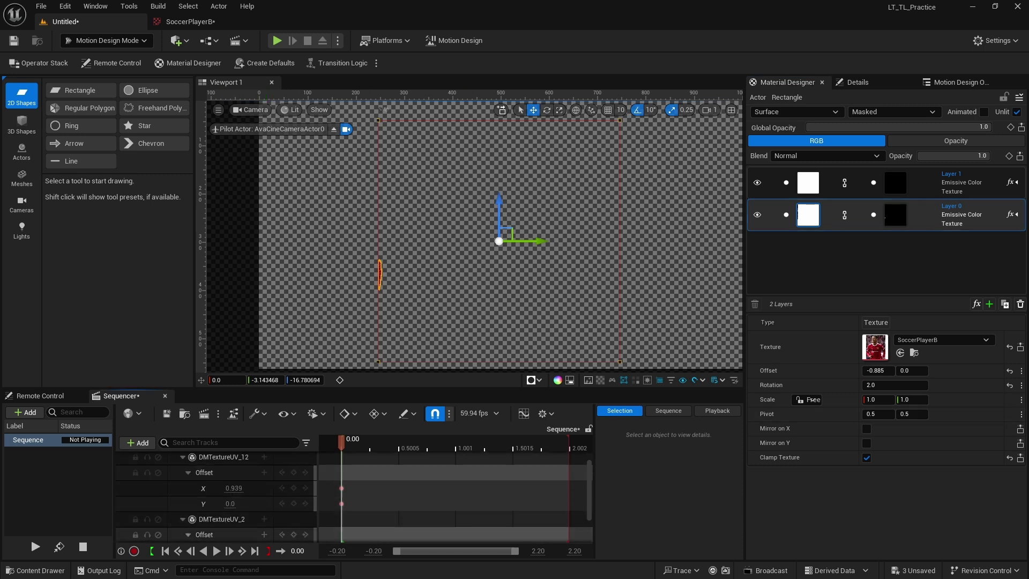
scroll(214, 498, down, 2)
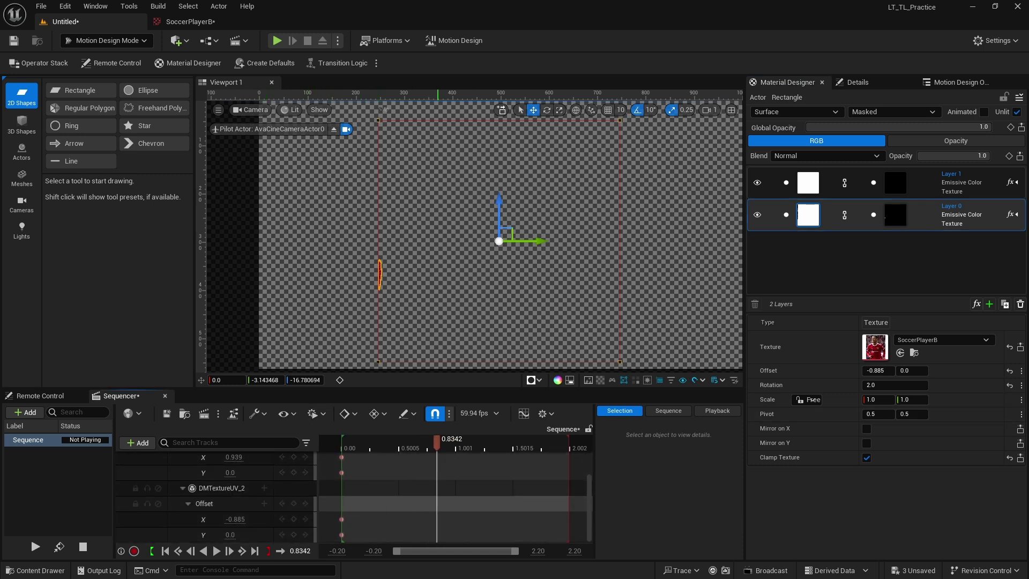
drag(258, 457, 236, 457)
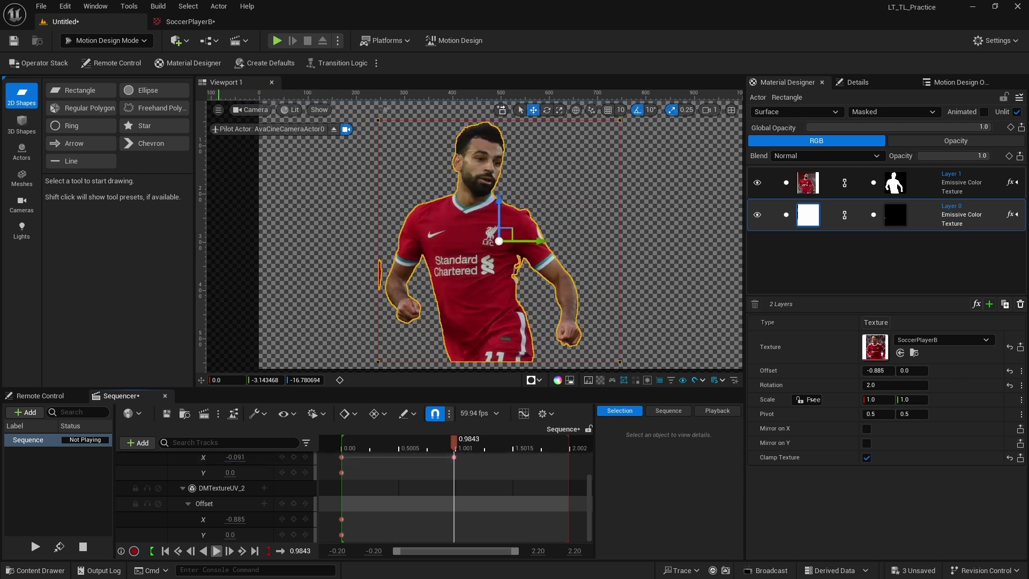
drag(235, 518, 271, 520)
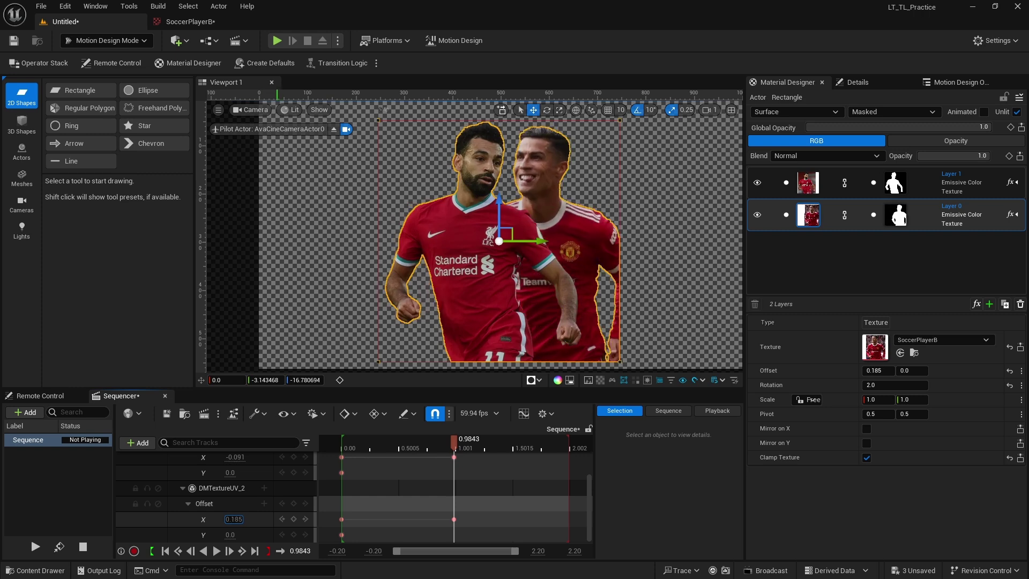
Scrub back to the sequence start and play the offset animation without the selection outline.
drag(454, 440, 345, 439)
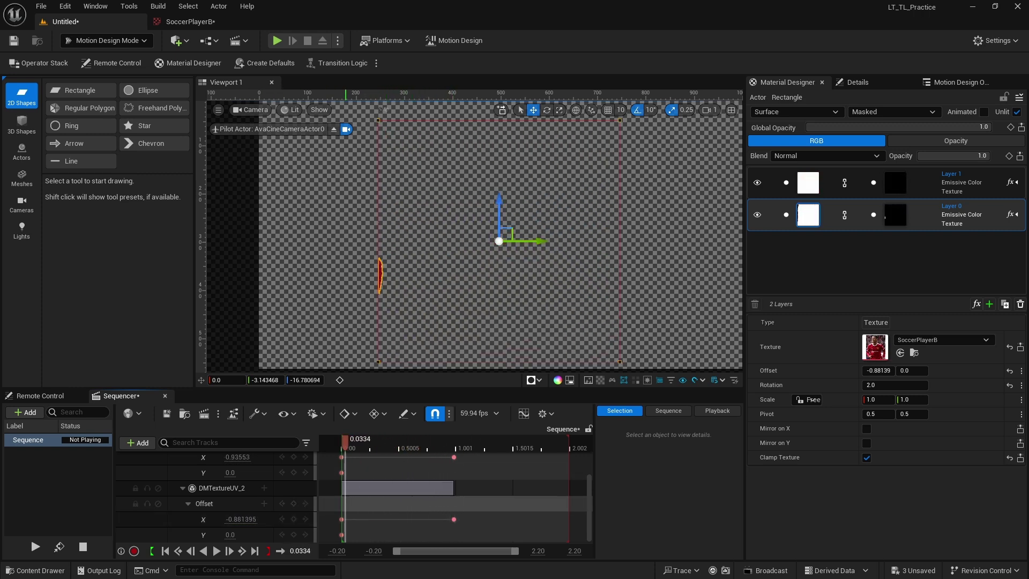
key(g)
key(space)
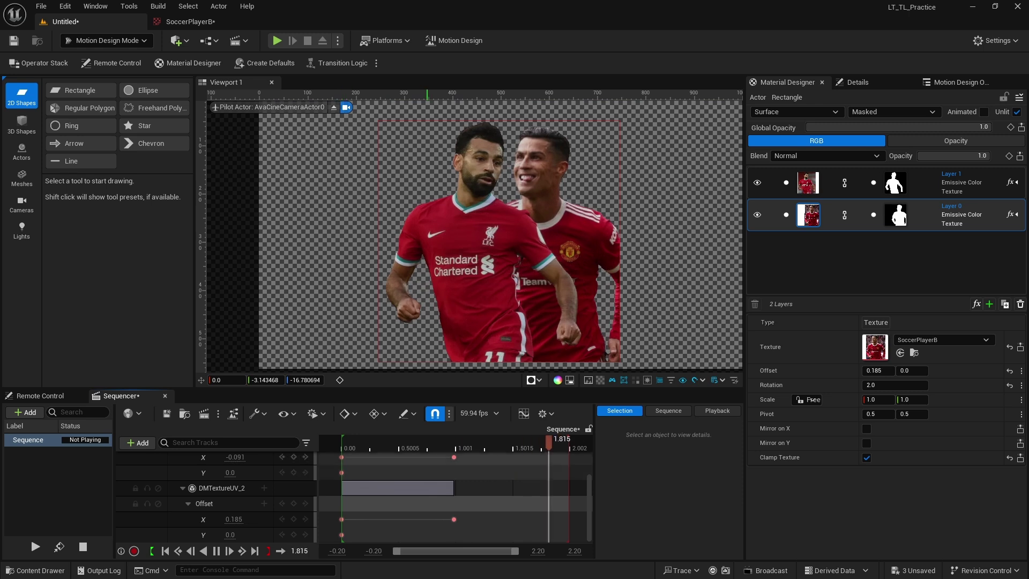
Collapse the Offset tracks and remove the rectangle's animation tracks from the sequence.
click(187, 504)
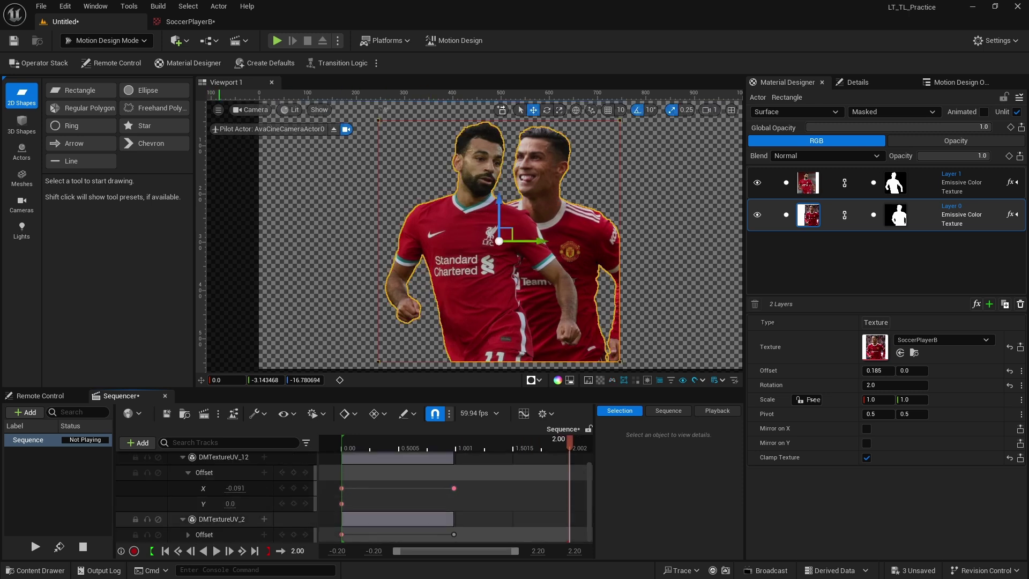
scroll(187, 506, up, 1)
click(182, 474)
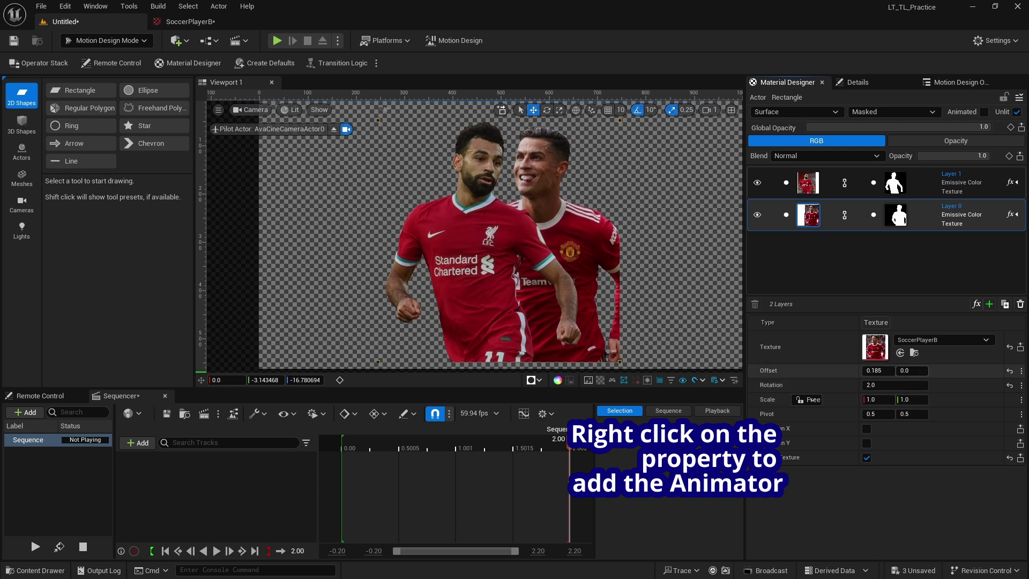
Add an Oscillate animator to the Offset.X property of Layer 0's texture.
right_click(828, 373)
mouse_move(863, 432)
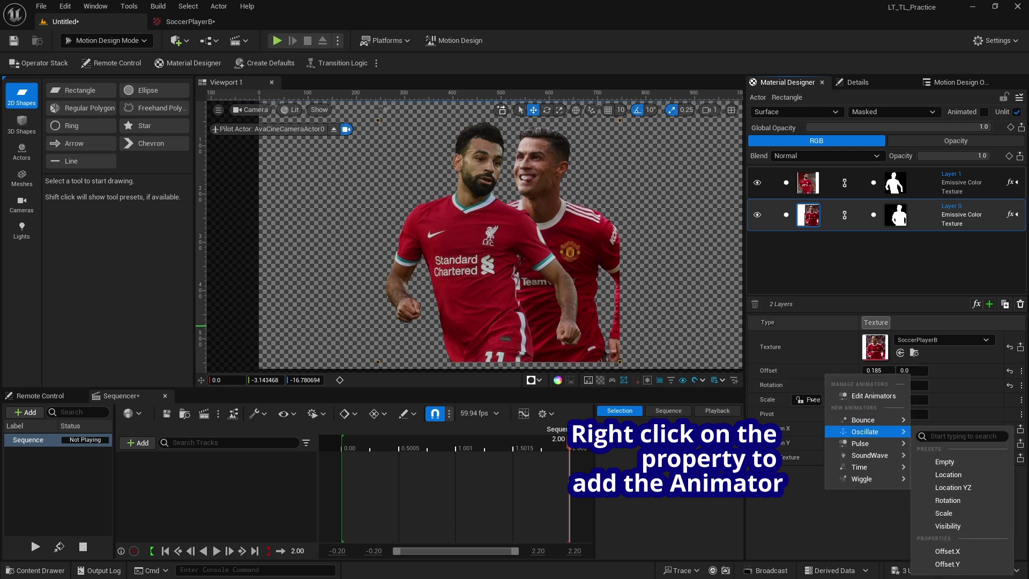
click(868, 324)
right_click(828, 371)
mouse_move(865, 433)
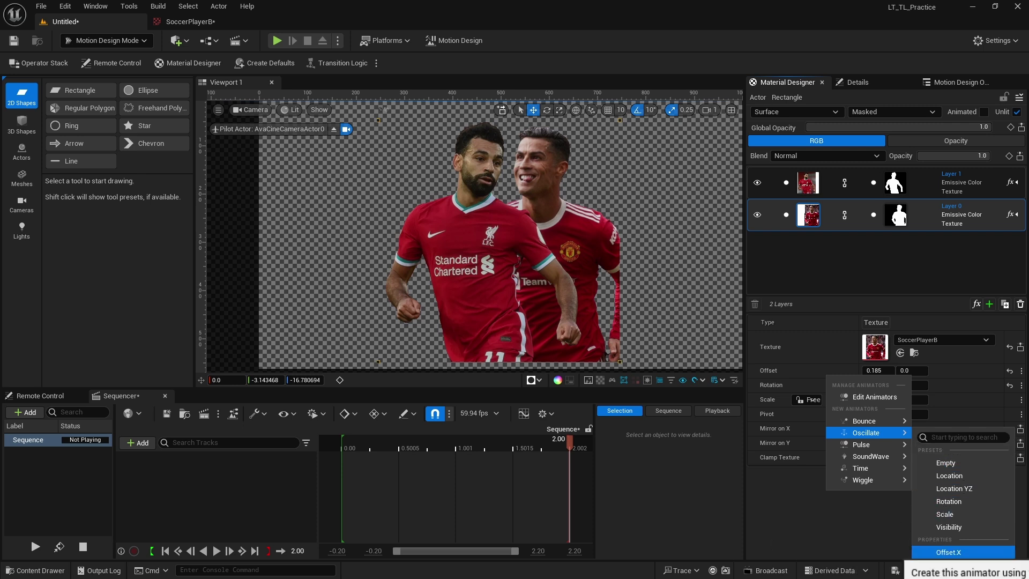
click(948, 504)
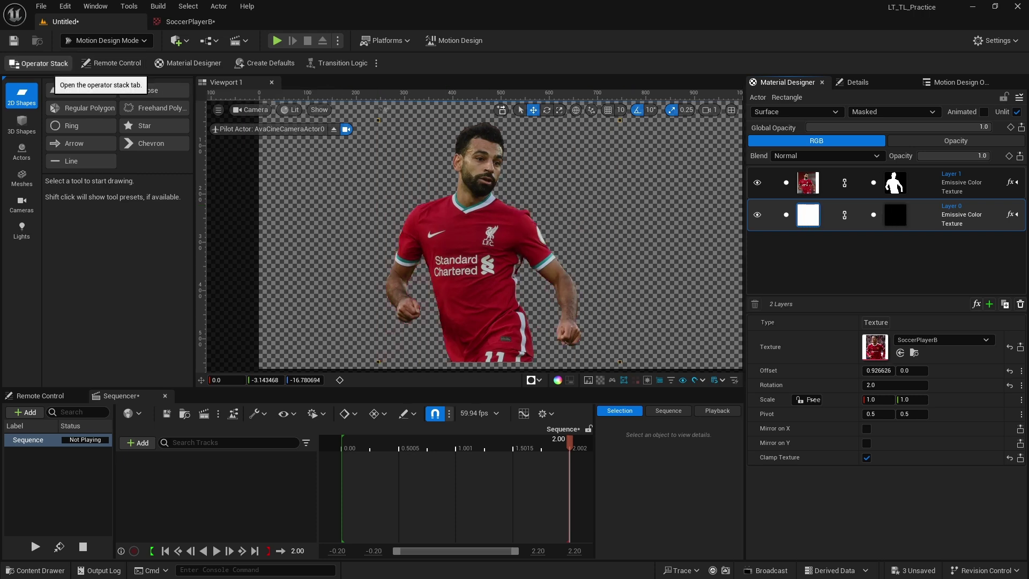
Show the rectangle's animators in the Operator Stack and set the Oscillate animator's Global Magnitude to about 0.312 and Global Frequency to about 0.072.
click(39, 63)
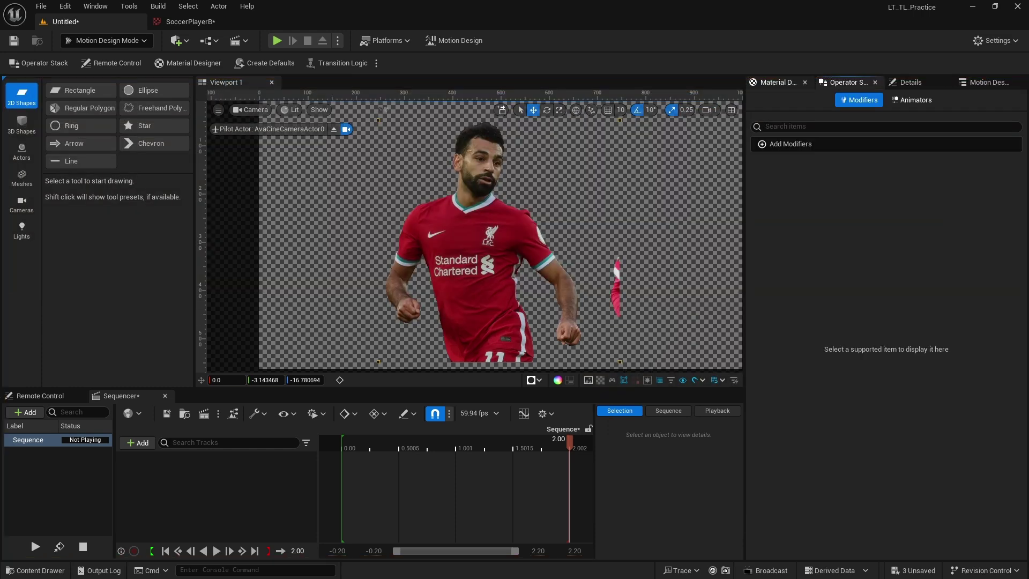
click(911, 100)
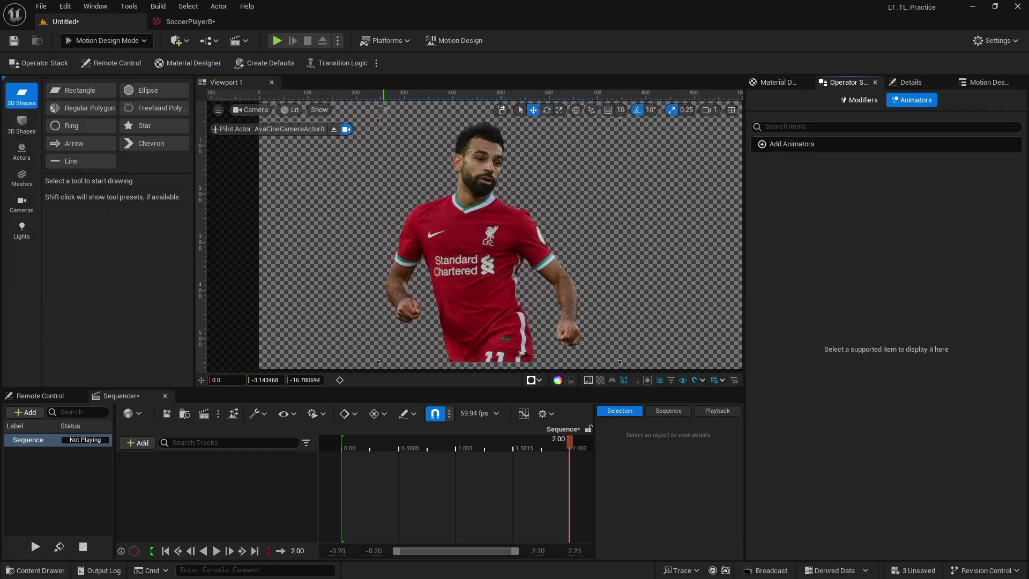
click(489, 189)
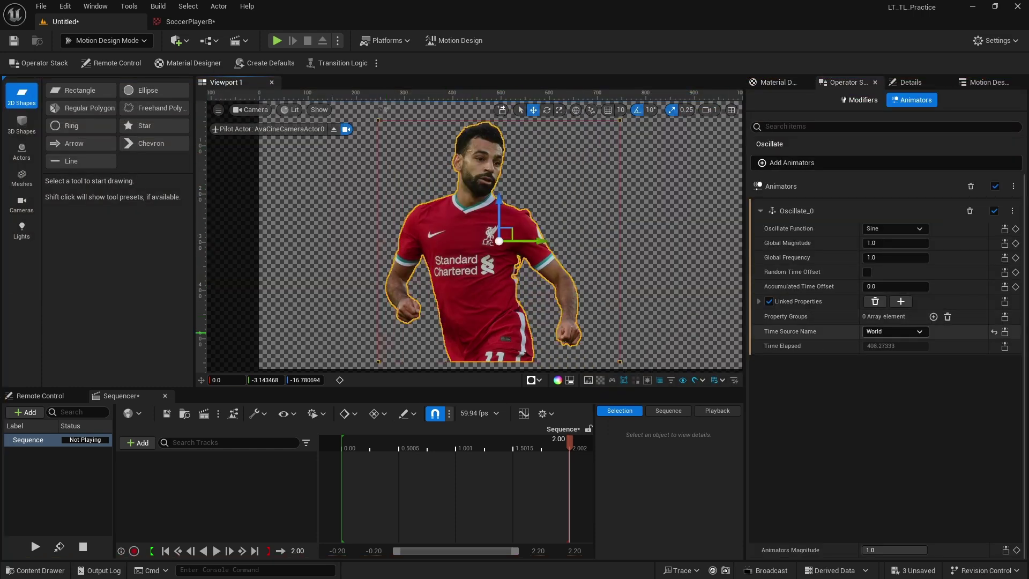
drag(904, 243, 884, 244)
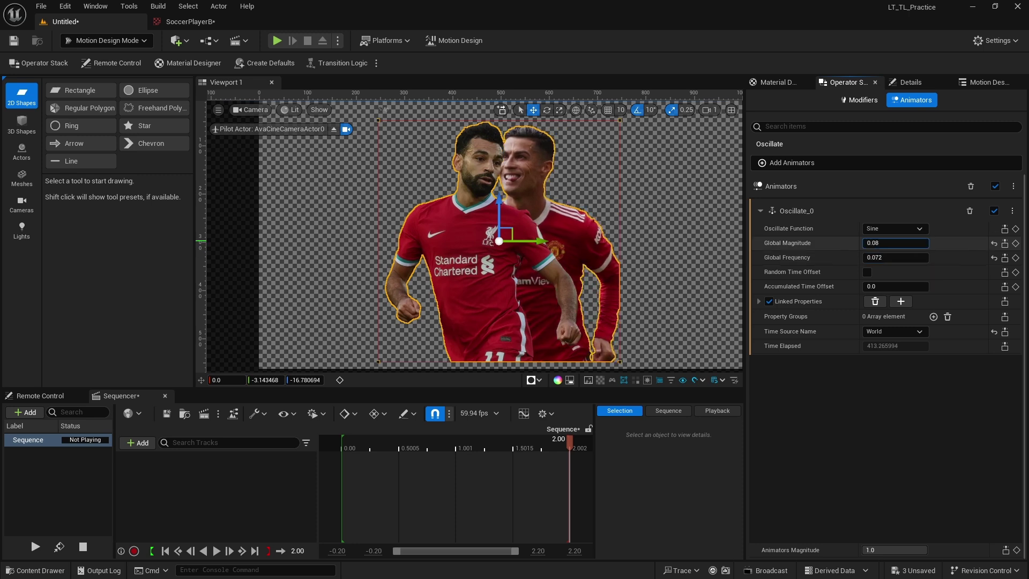
drag(897, 243, 927, 243)
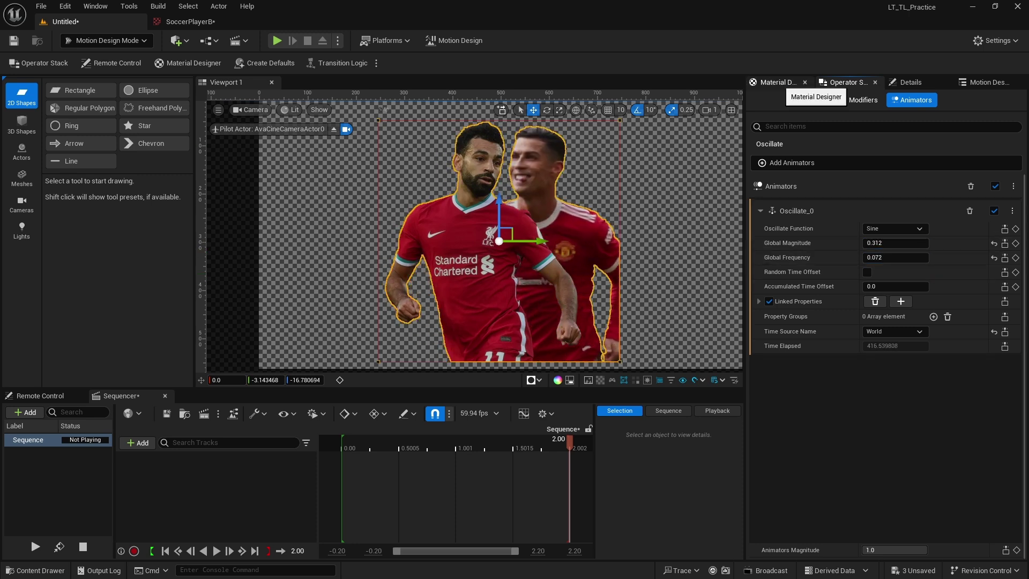
Check the Oscillate animator's linked properties, then remove that animator and return to the Material Designer.
click(759, 301)
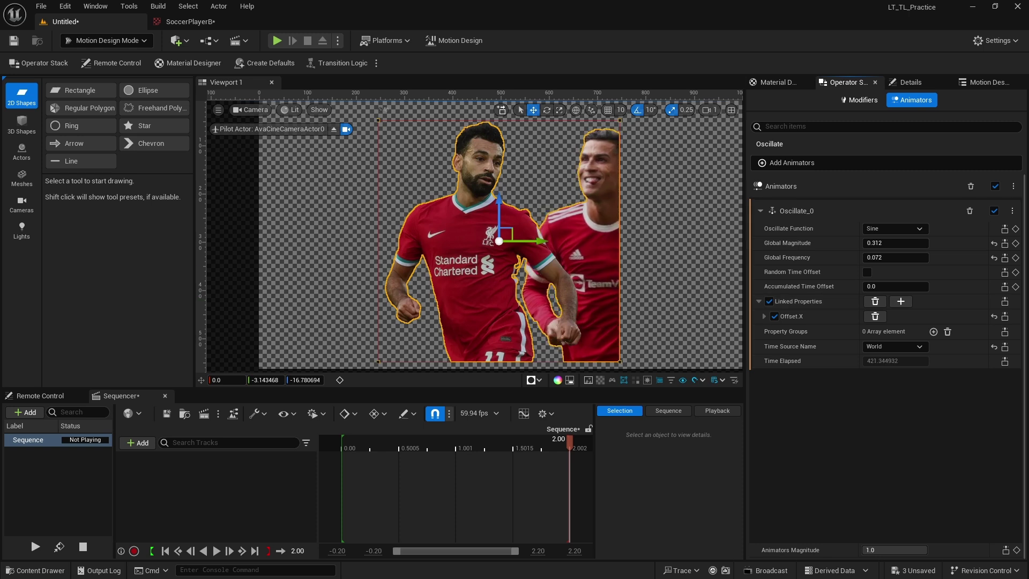
click(778, 82)
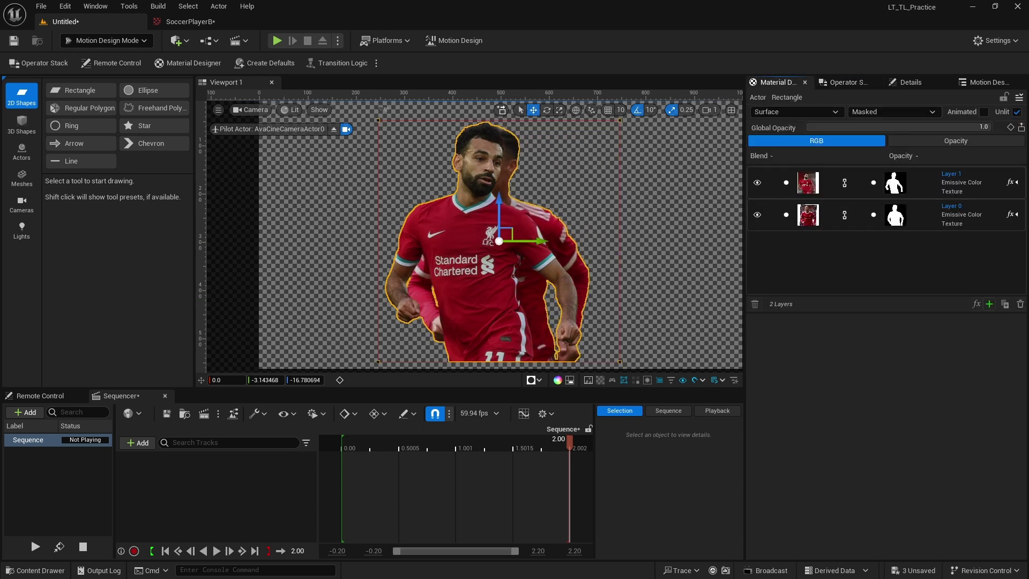
click(848, 82)
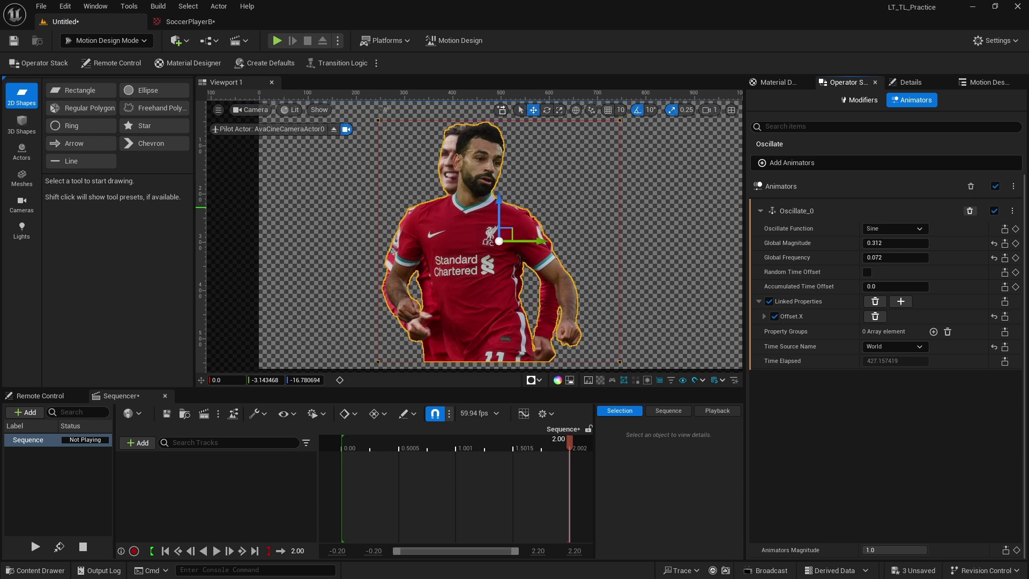
click(969, 210)
click(778, 82)
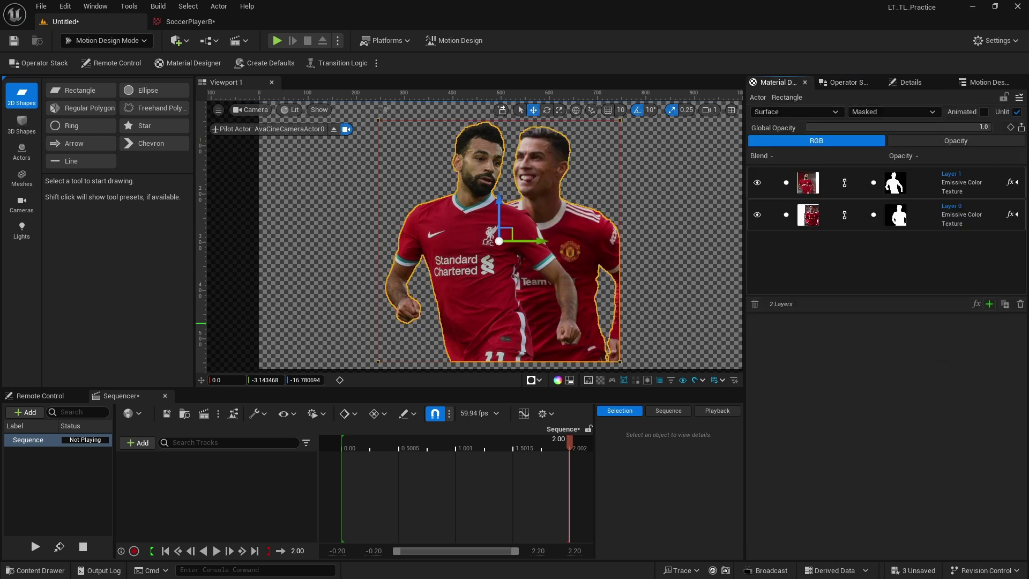
Add an Alpha Only layer to the rectangle's material and show the settings of its mask and base stages.
click(989, 303)
click(989, 304)
click(989, 304)
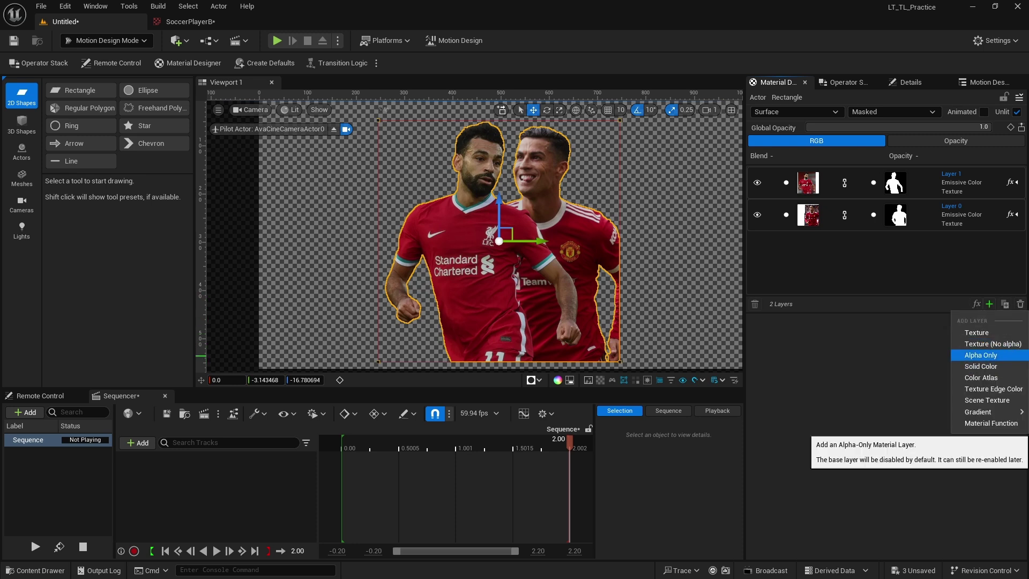
click(981, 355)
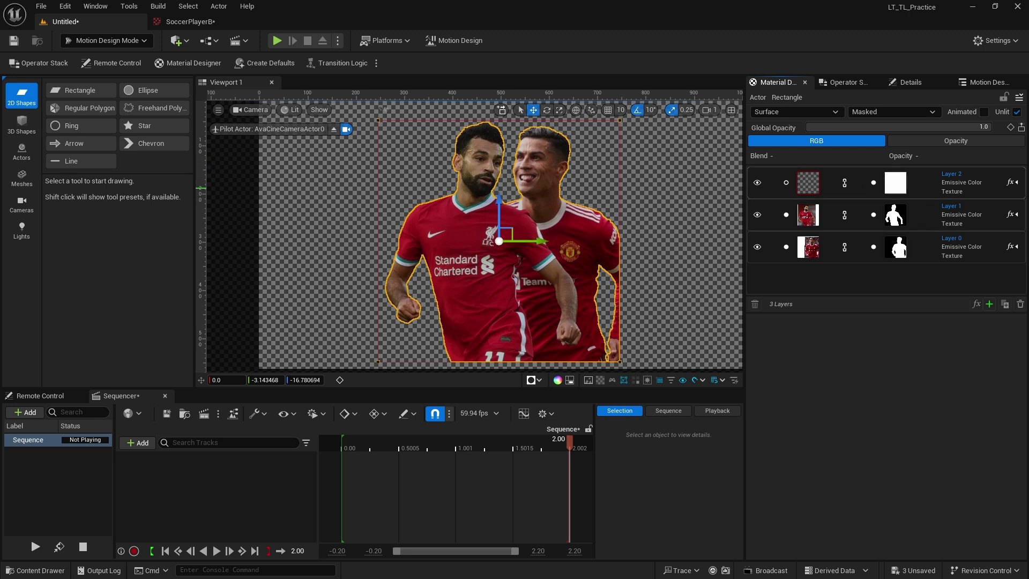
click(895, 182)
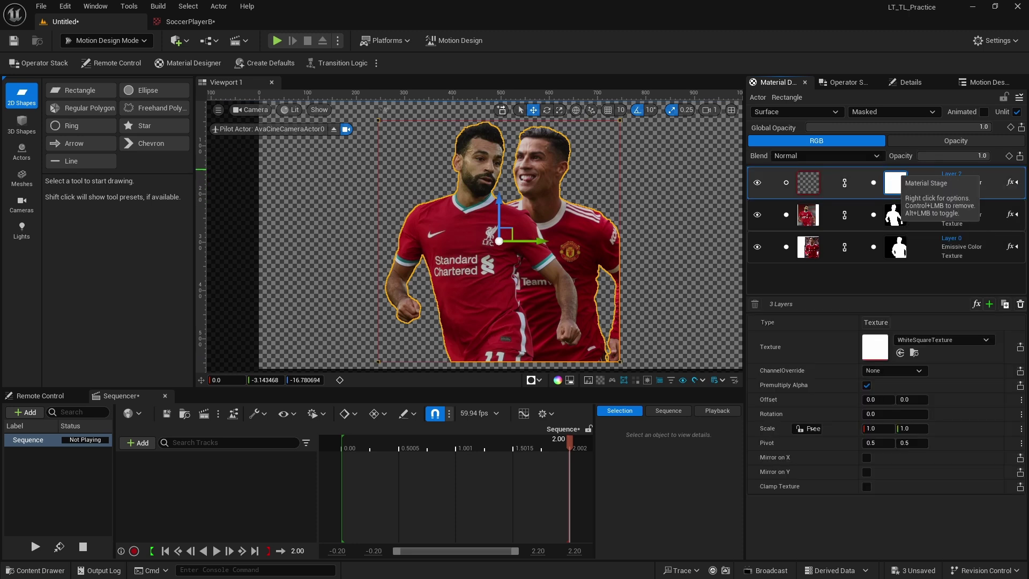
click(808, 182)
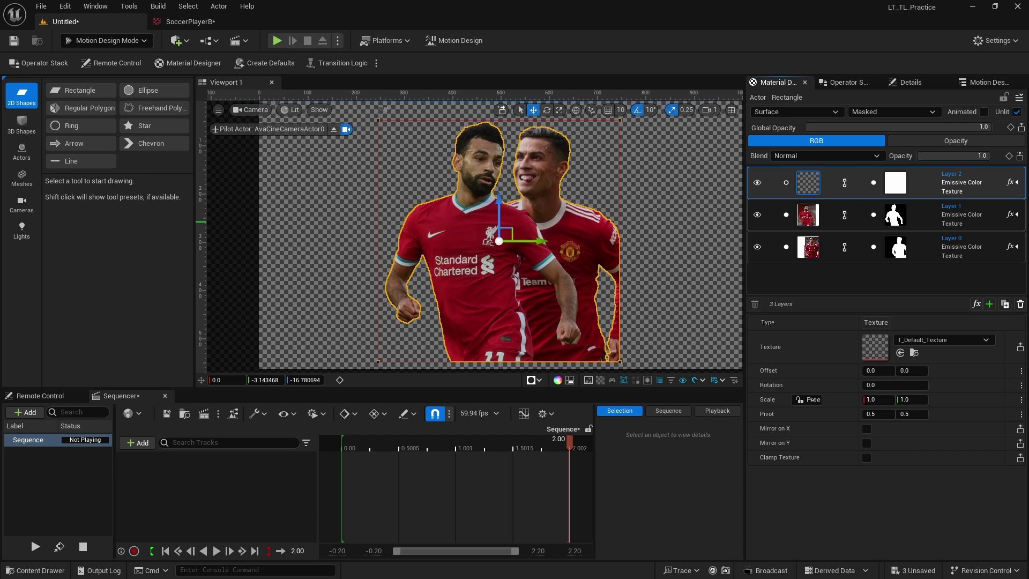
Set the Offset X of Layer 1's base texture to about -0.134.
click(808, 219)
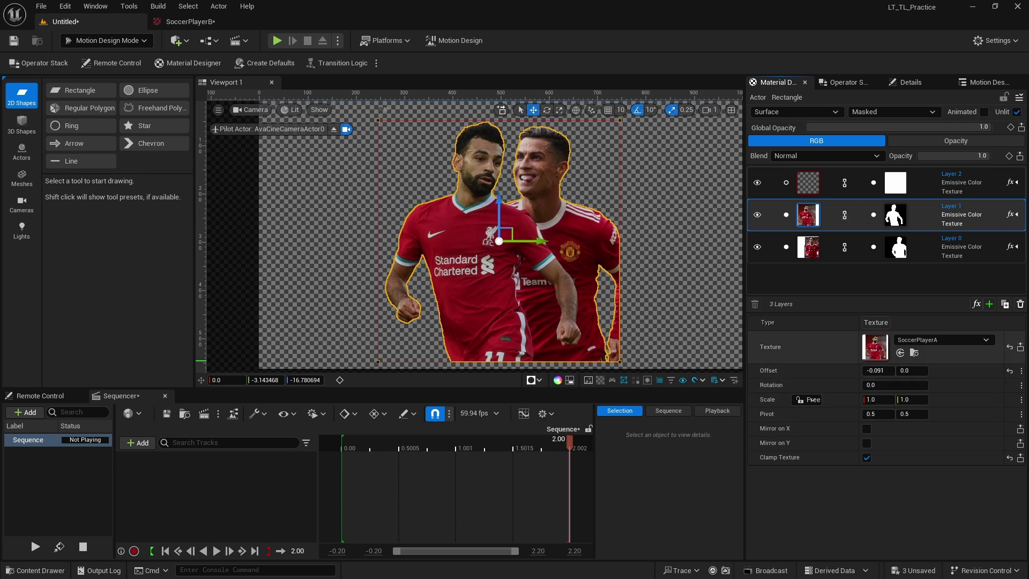
mouse_move(877, 370)
mouse_down()
mouse_move(893, 371)
mouse_move(857, 370)
mouse_move(871, 370)
mouse_up()
Try moving Layer 1's mask independently, unlinked from its base, with Offset X about -0.095 and Rotation -4, and relink it.
click(844, 214)
click(895, 215)
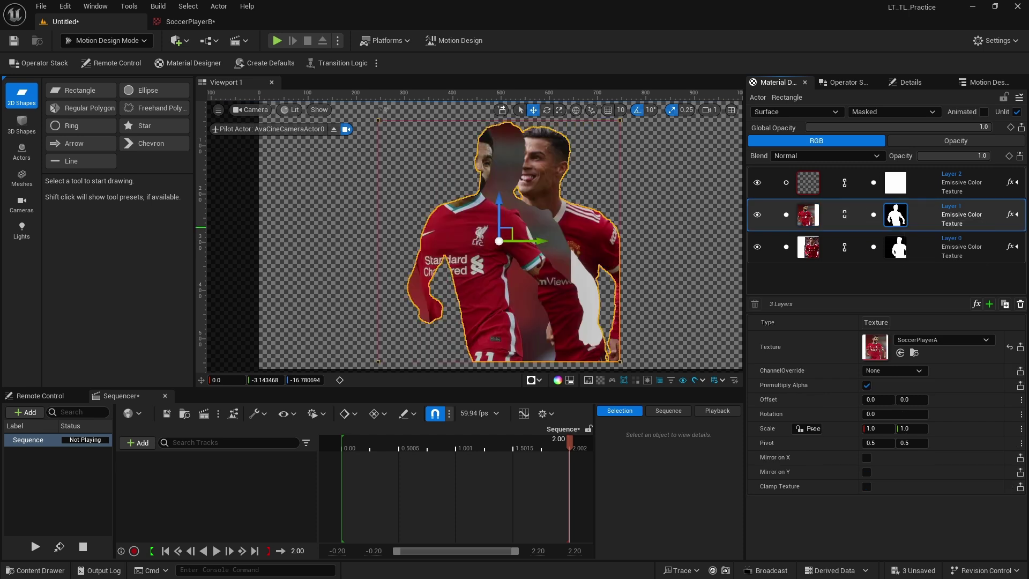
mouse_move(877, 399)
mouse_down()
mouse_move(849, 399)
mouse_move(905, 414)
mouse_move(880, 414)
mouse_up()
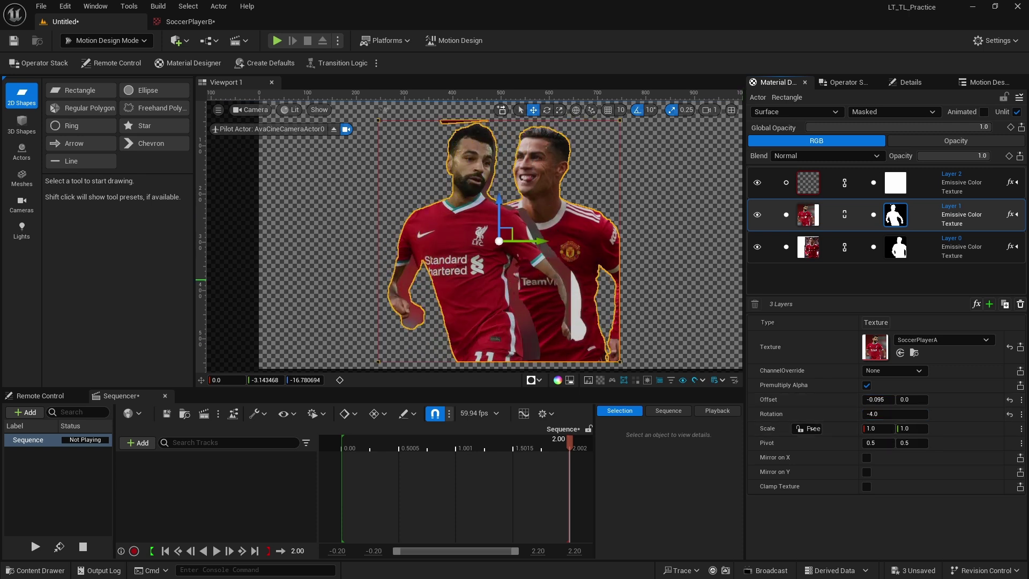
click(844, 214)
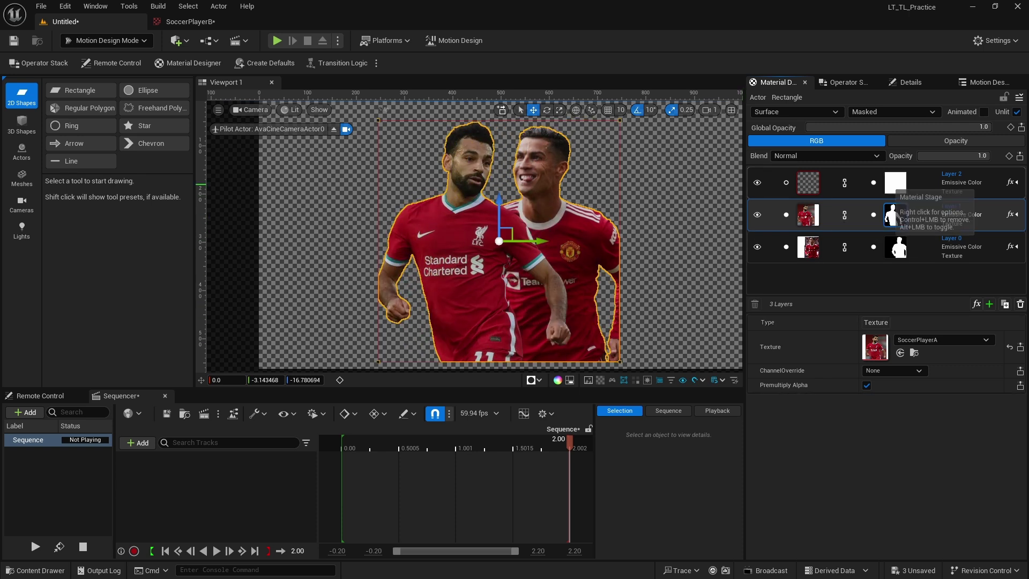
Compare Layer 2's stages by toggling Layer 1's base off and on, and list the source types for Layer 2's mask.
click(895, 184)
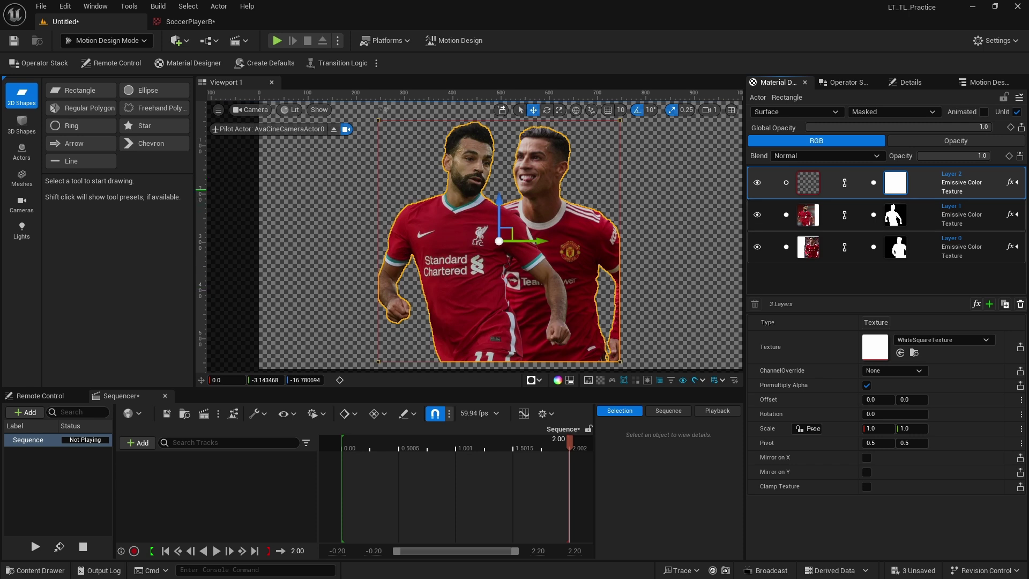
click(808, 182)
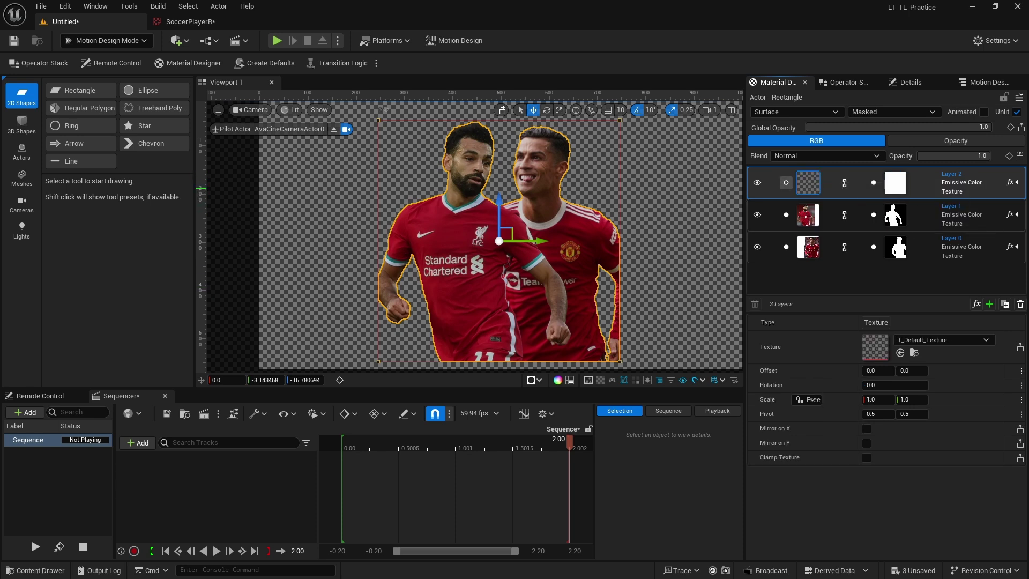
click(786, 215)
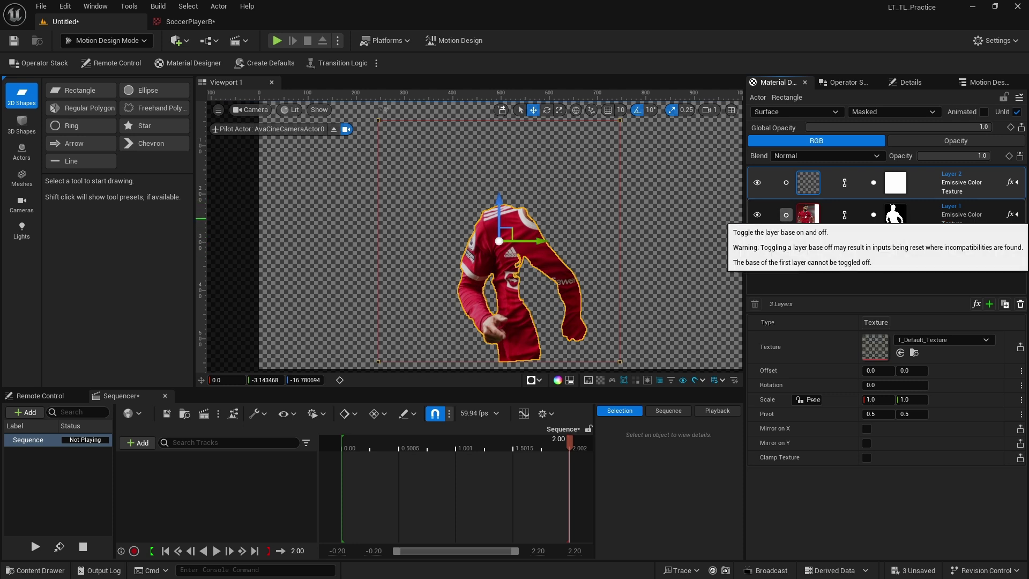
click(786, 214)
click(895, 183)
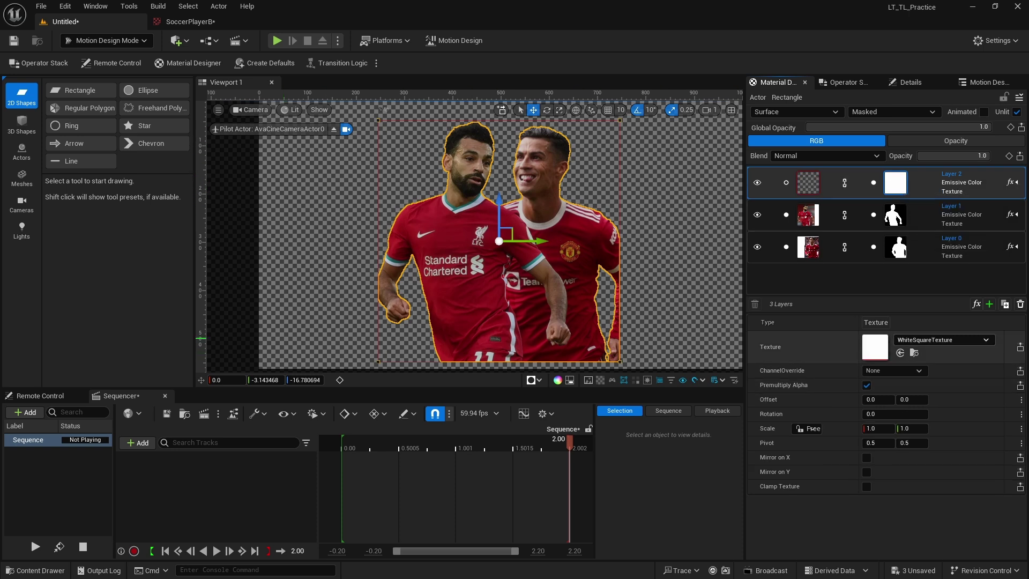
click(876, 322)
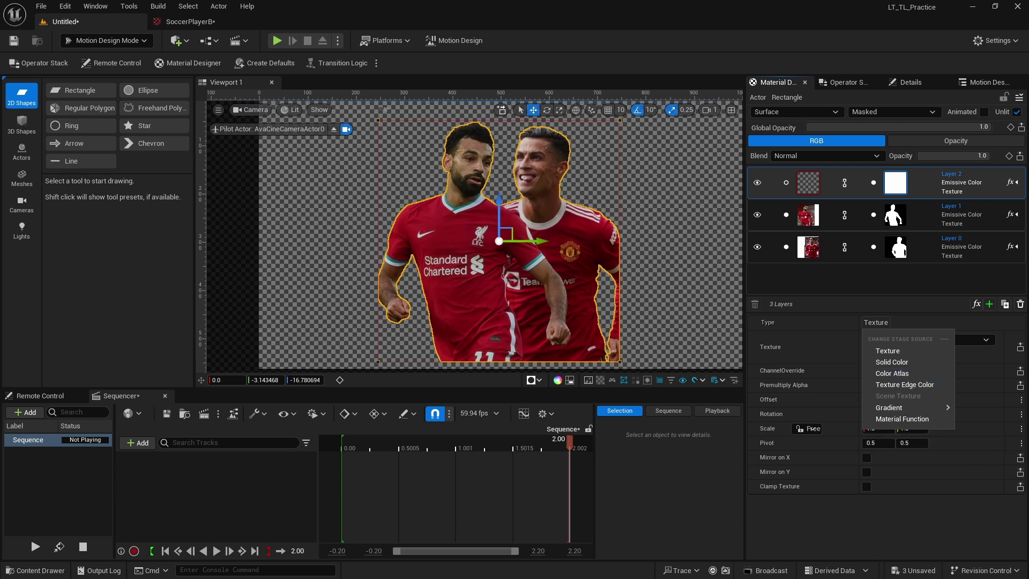
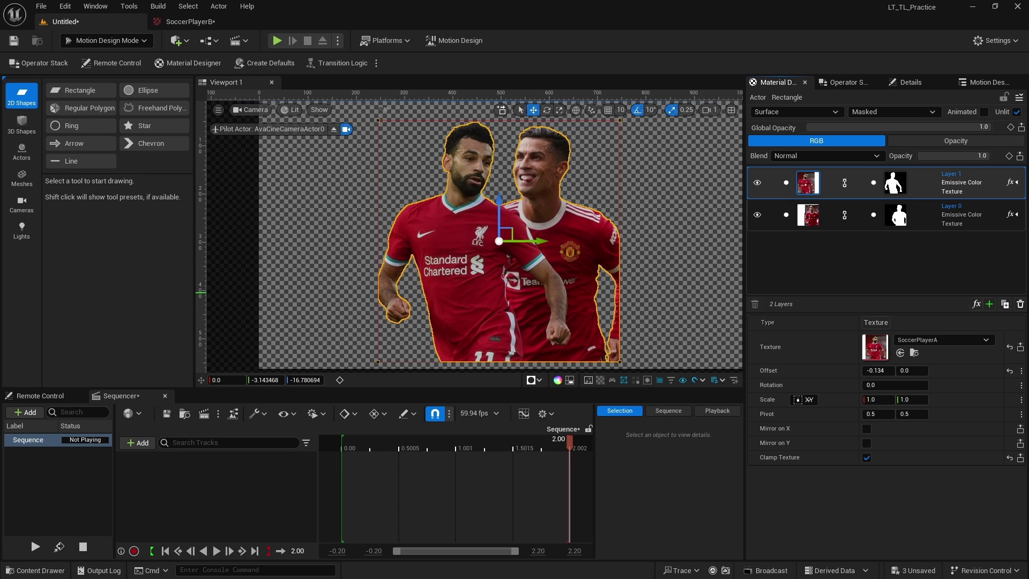
Add a Photo Filter effect to Layer 1 and set its Color Tint to about 2.369, 1.262, 16.156.
click(977, 304)
mouse_move(996, 344)
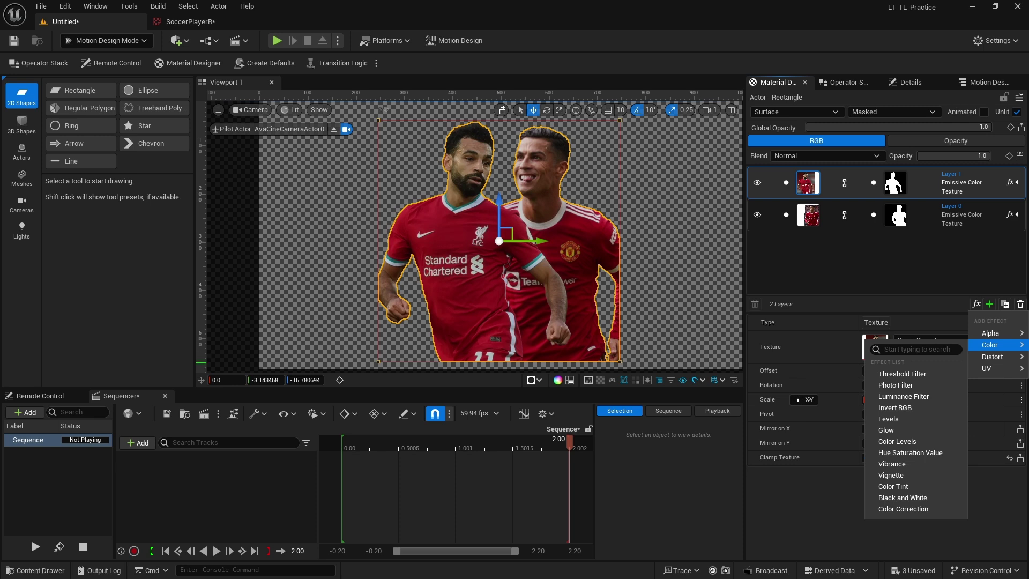
click(902, 374)
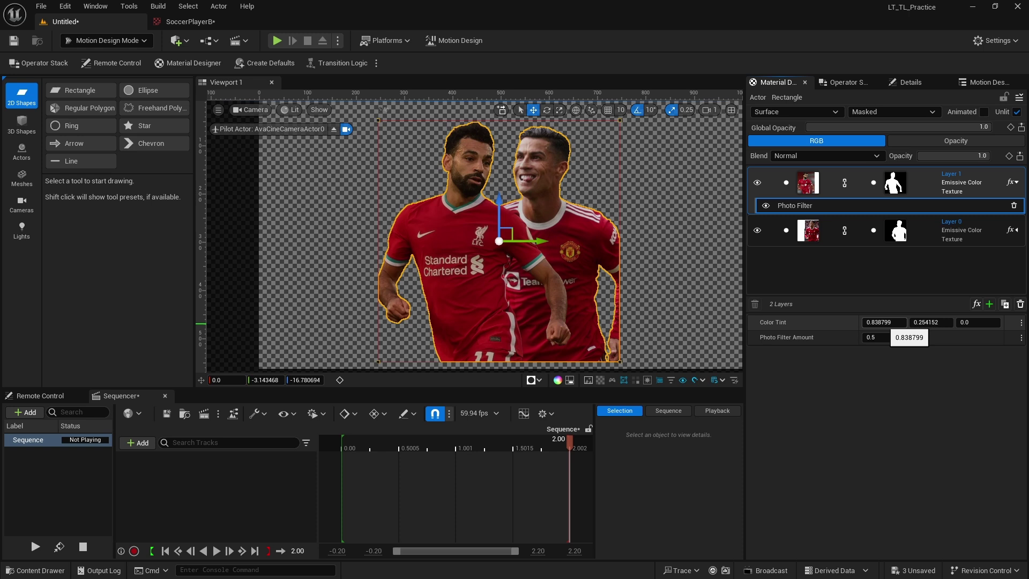
drag(884, 322, 890, 322)
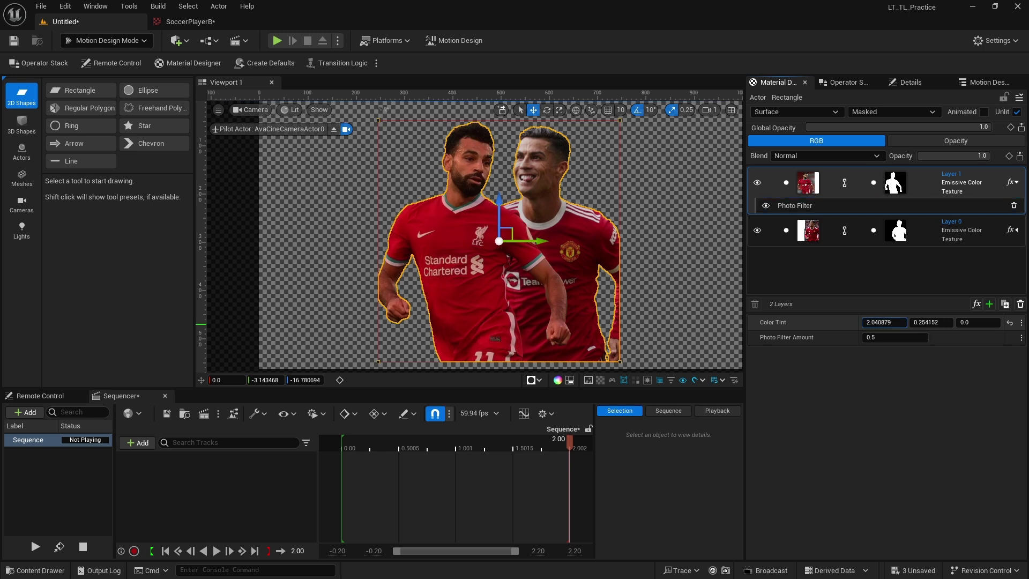
drag(925, 322, 1018, 323)
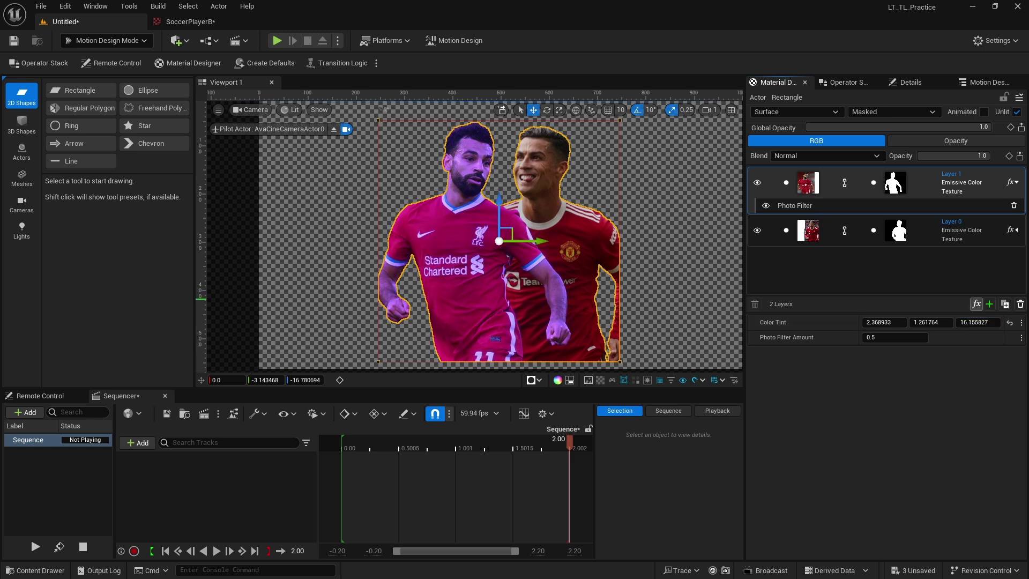
Add a Levels color effect to Layer 1 and show its input and output parameters.
click(976, 304)
mouse_move(989, 345)
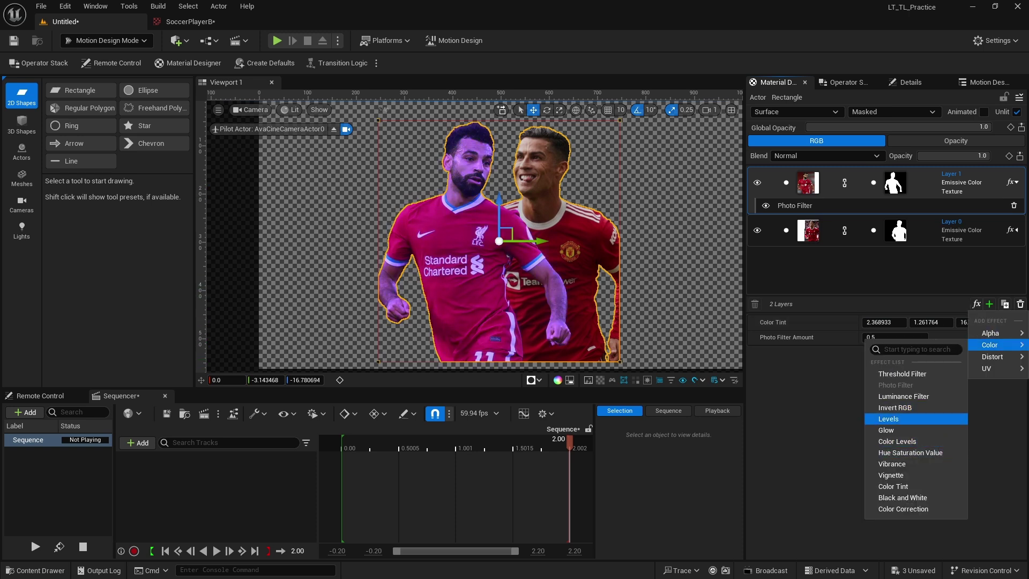
click(889, 418)
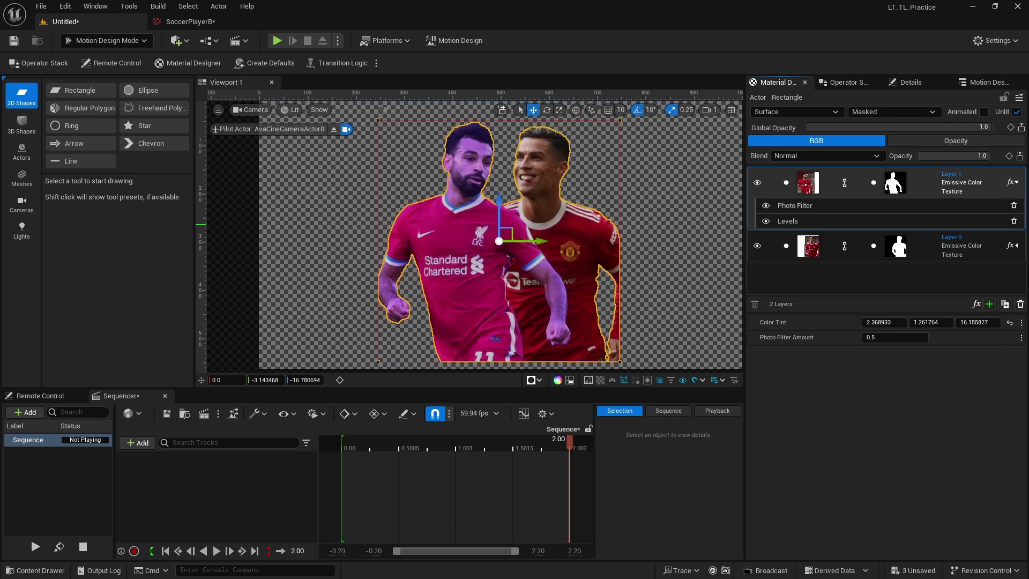
click(884, 221)
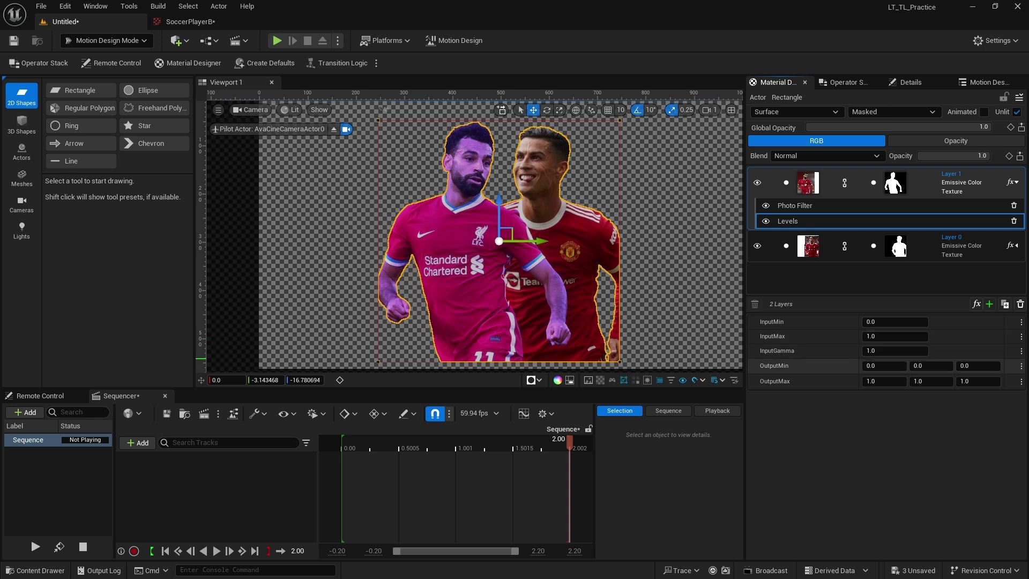
Add a Wave Warp distortion effect to Layer 1 and set its Amplitude X to about 6.877.
click(976, 303)
mouse_move(990, 345)
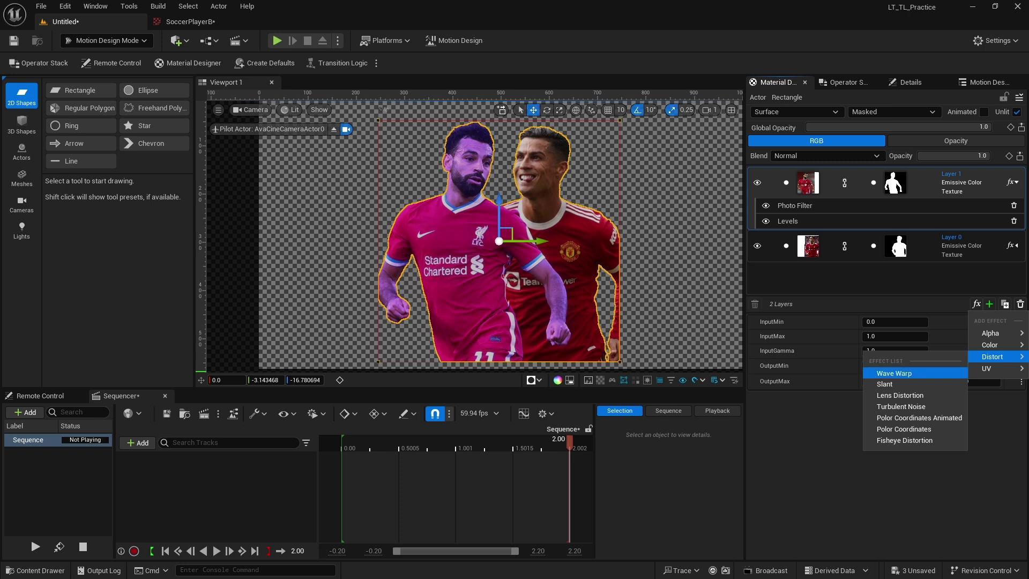
click(894, 372)
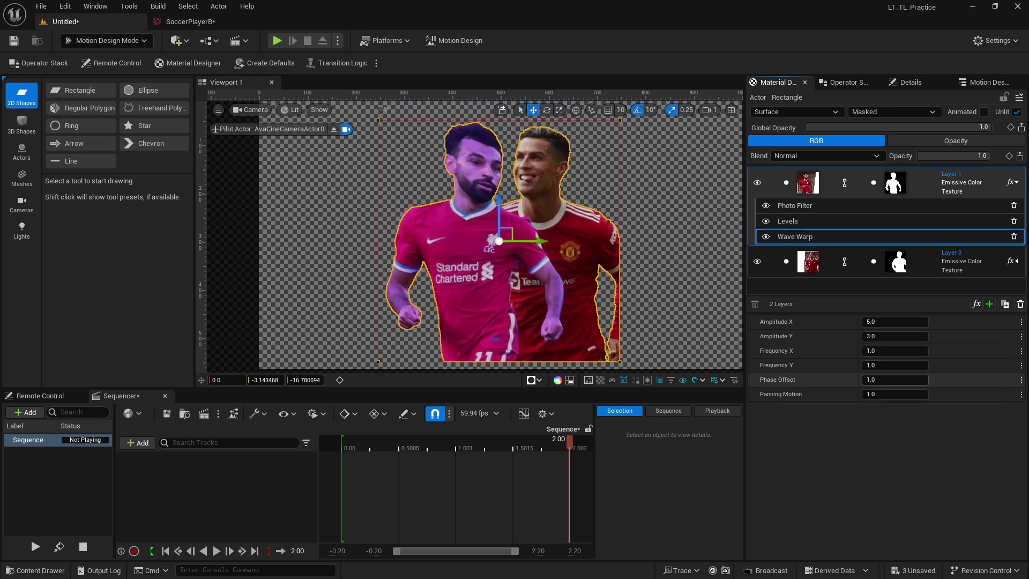
drag(894, 321, 922, 321)
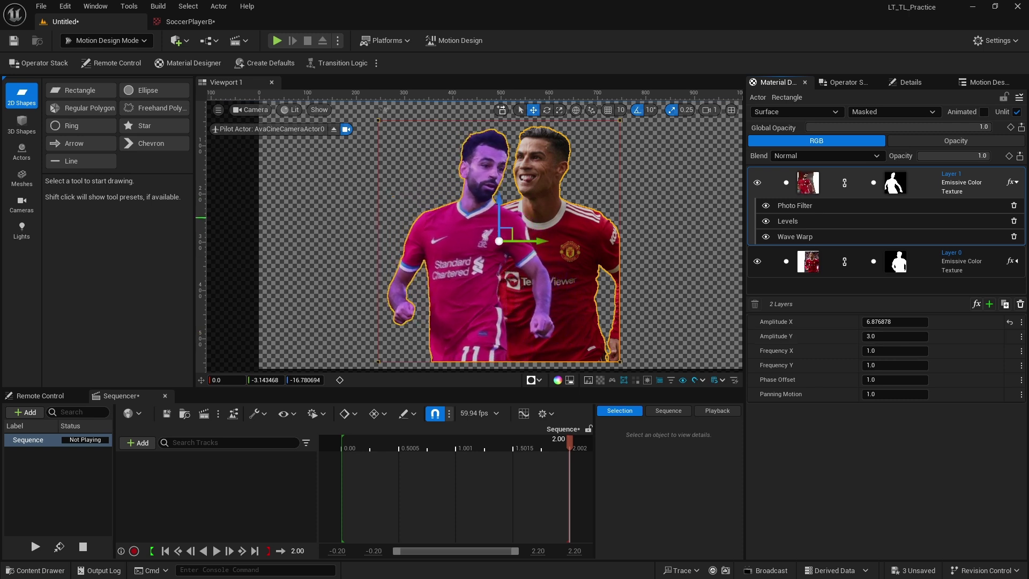
Remove the Photo Filter, Levels and Wave Warp effects from Layer 1.
click(1013, 205)
click(1013, 206)
click(1013, 205)
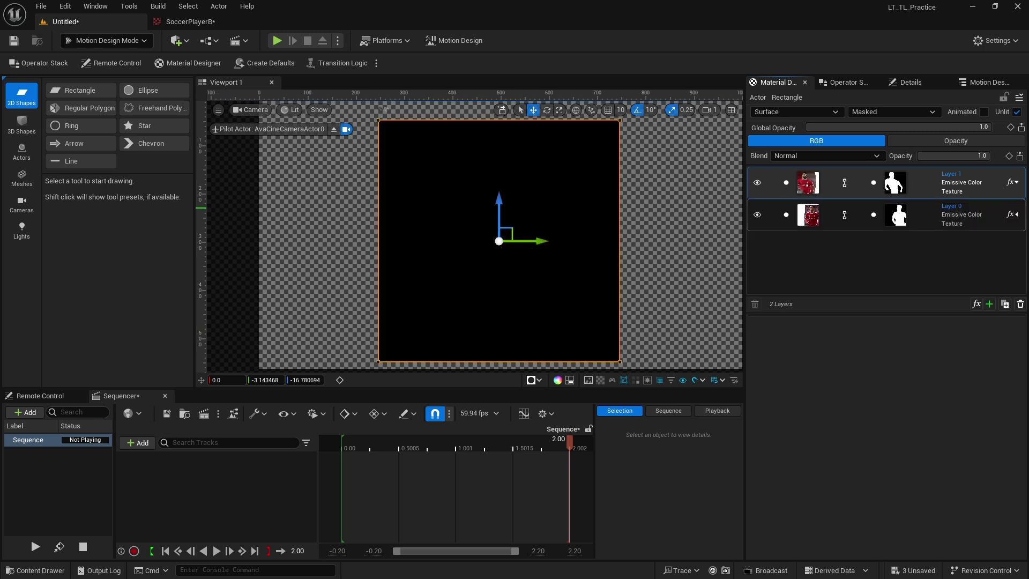
Add a UV Panner effect to Layer 1 and turn off Clamp Texture on its base texture.
click(807, 182)
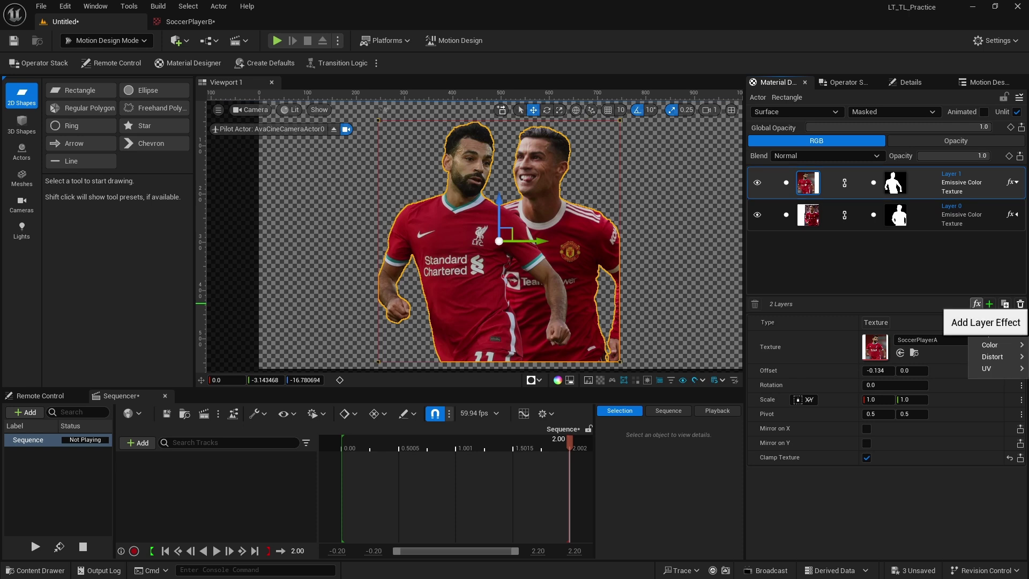
click(976, 304)
mouse_move(992, 356)
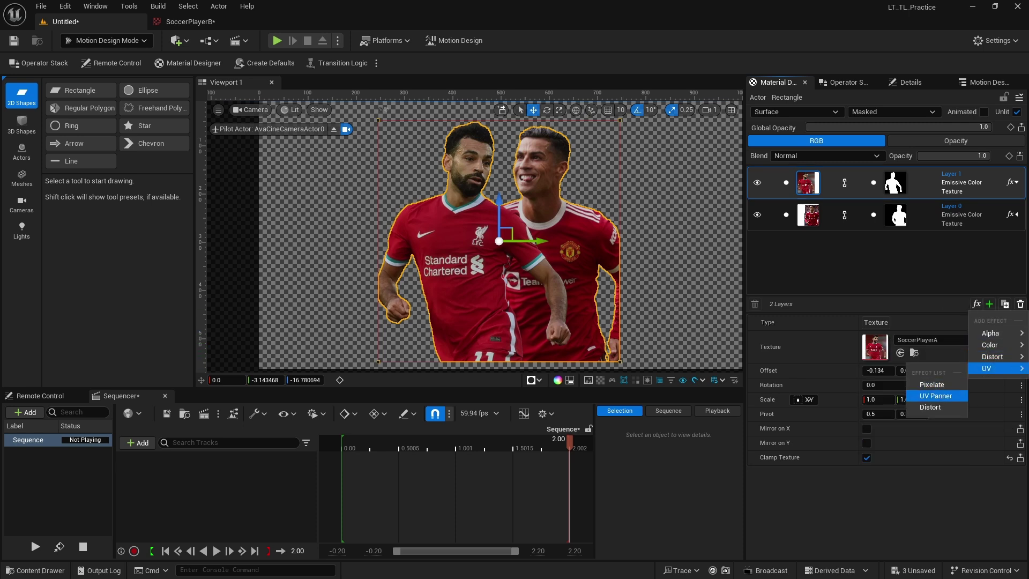
click(936, 396)
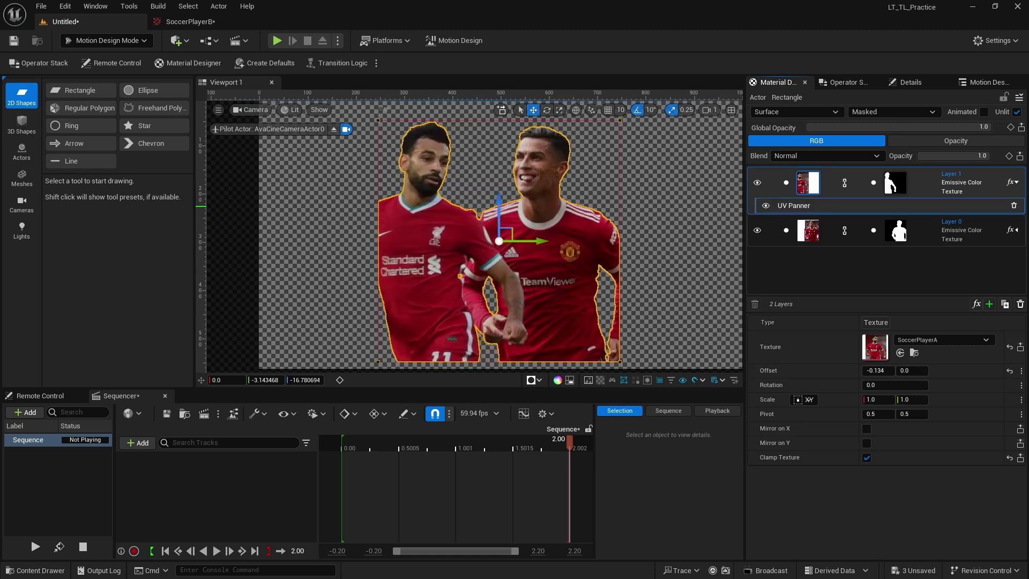
click(793, 205)
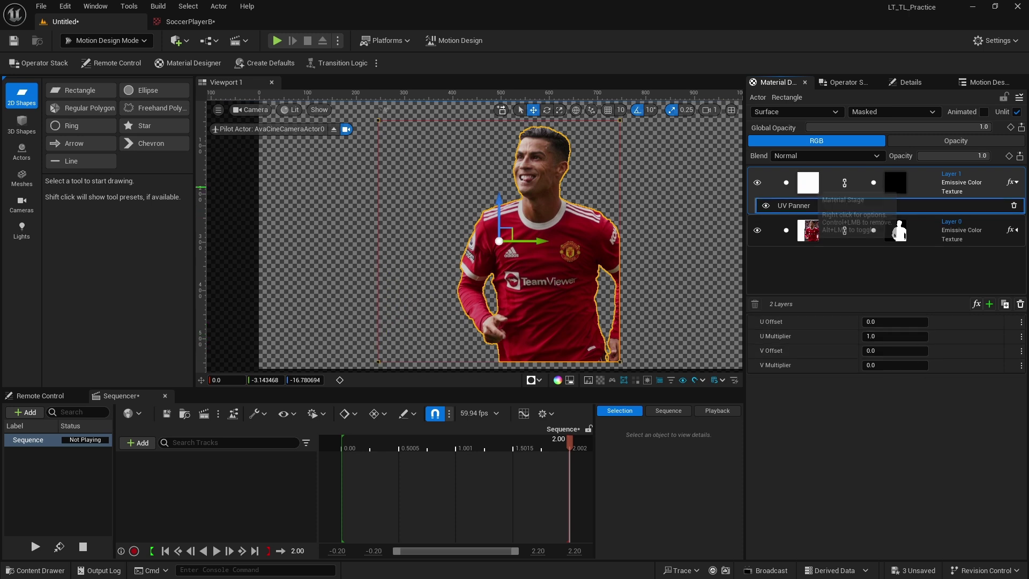
click(809, 186)
click(866, 457)
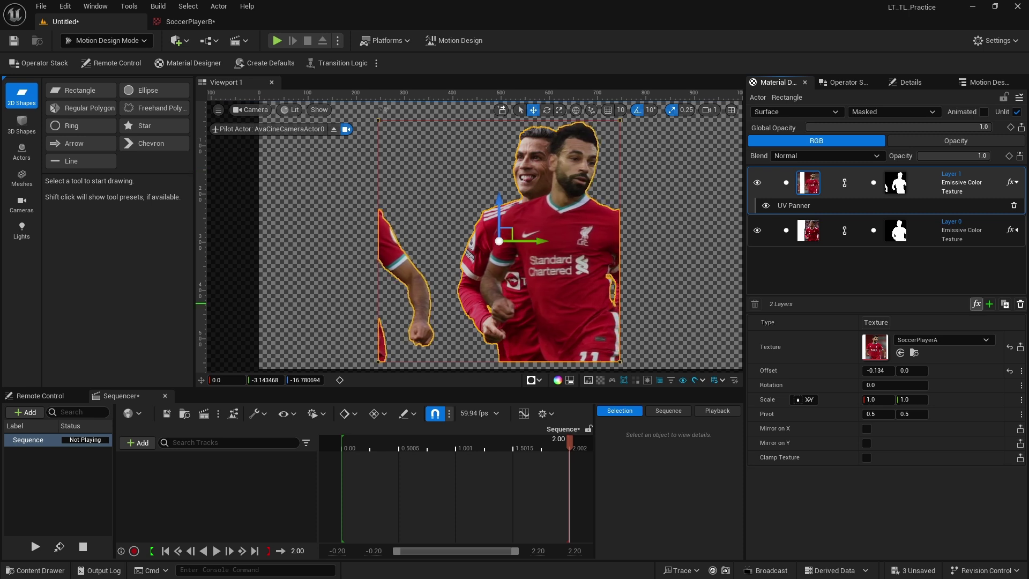
Add a Pixelate UV effect to Layer 1 and adjust its pixelation amount.
click(976, 304)
mouse_move(991, 368)
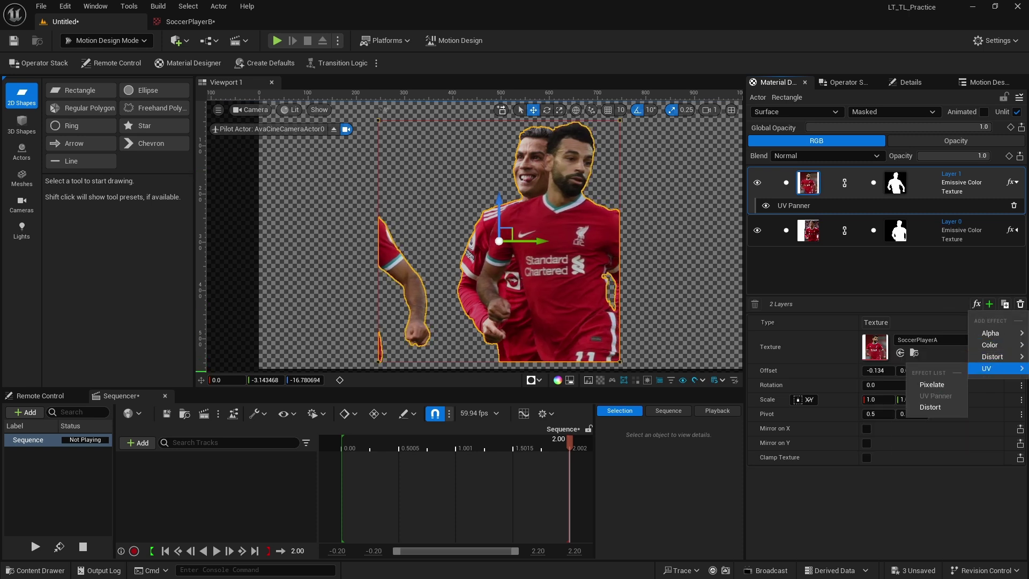
click(919, 384)
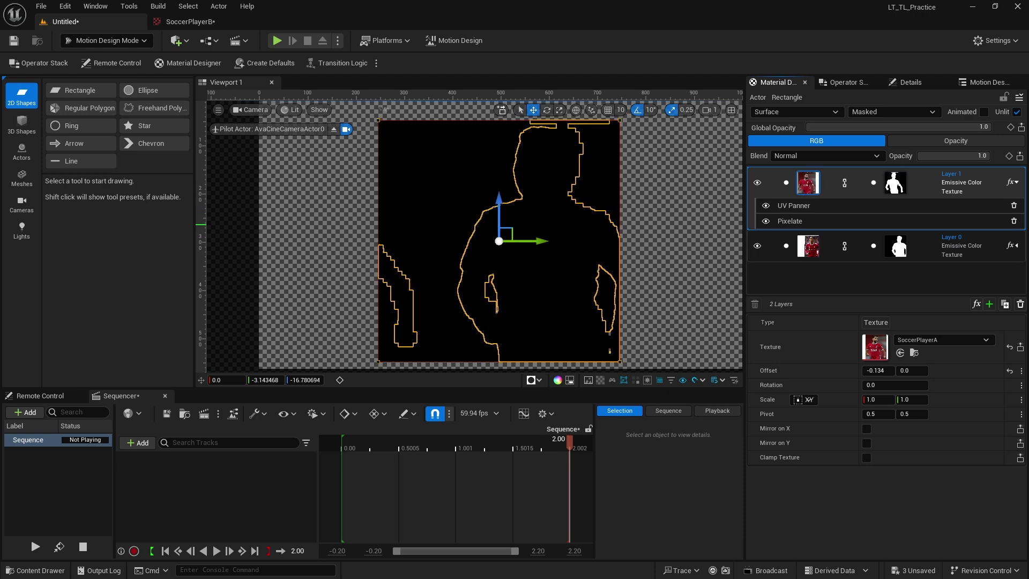
click(789, 220)
drag(893, 321, 871, 323)
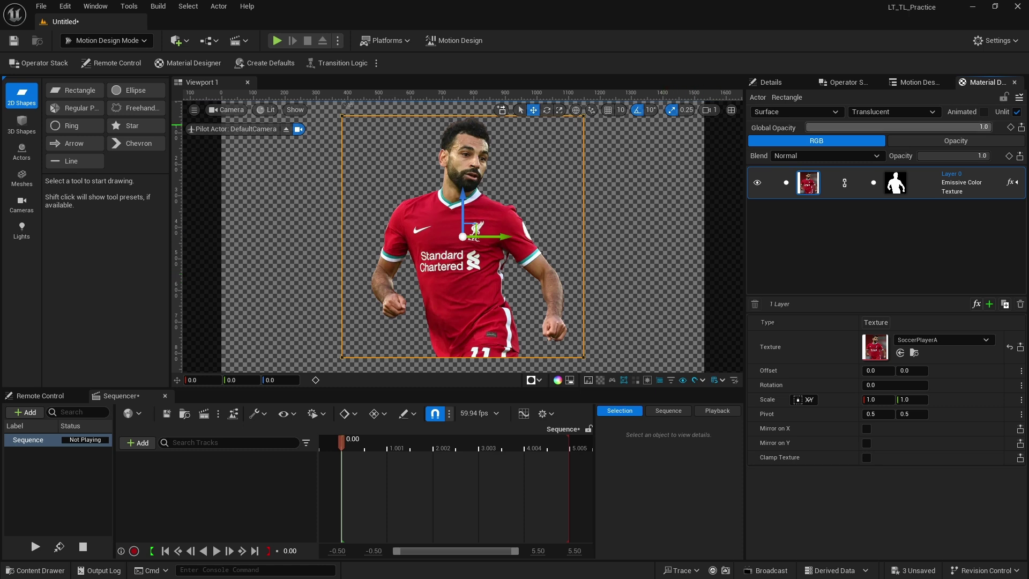
Try lowering the Translucent material's Global Opacity to about 0.979.
mouse_move(986, 127)
mouse_down()
mouse_move(837, 127)
mouse_move(988, 127)
mouse_up()
click(893, 111)
click(892, 112)
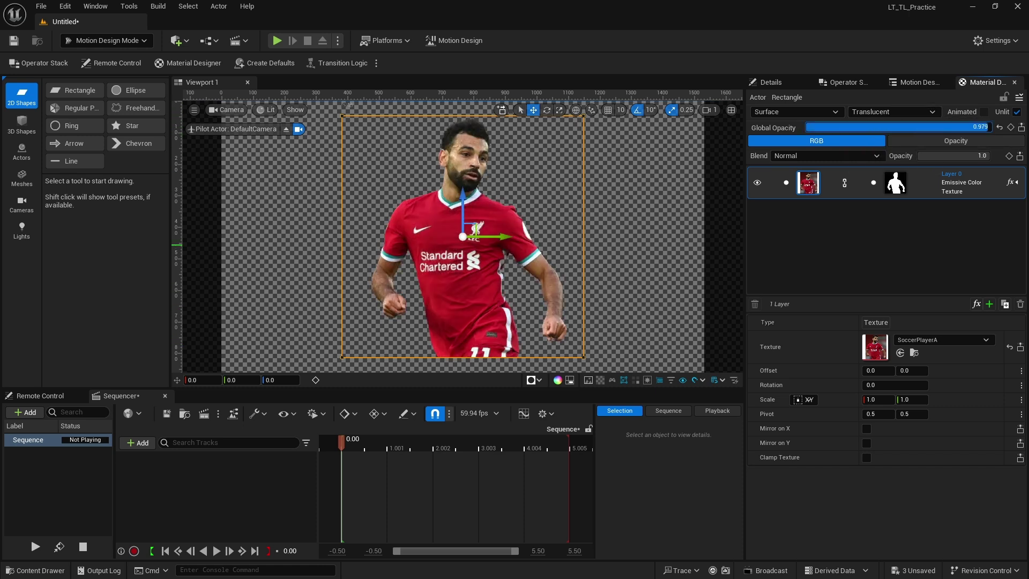
Inspect the gradient layer in the Opacity channel and return to the RGB channel.
click(956, 141)
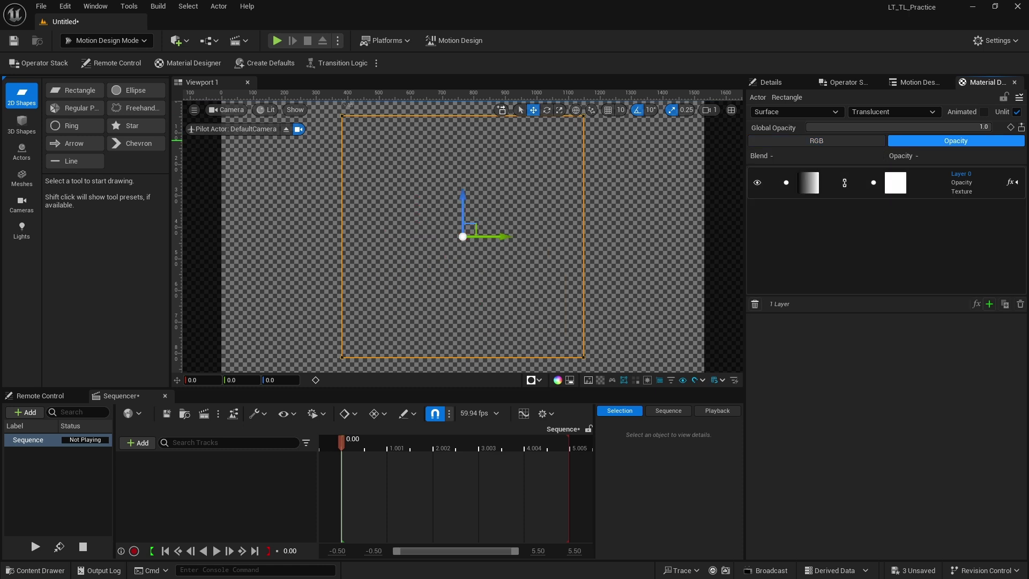
click(858, 182)
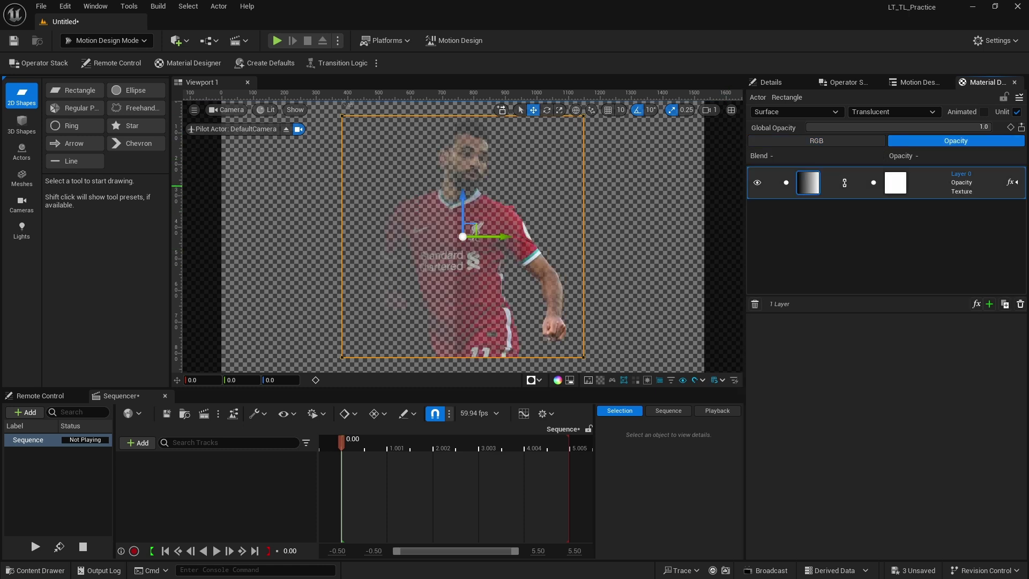
click(816, 140)
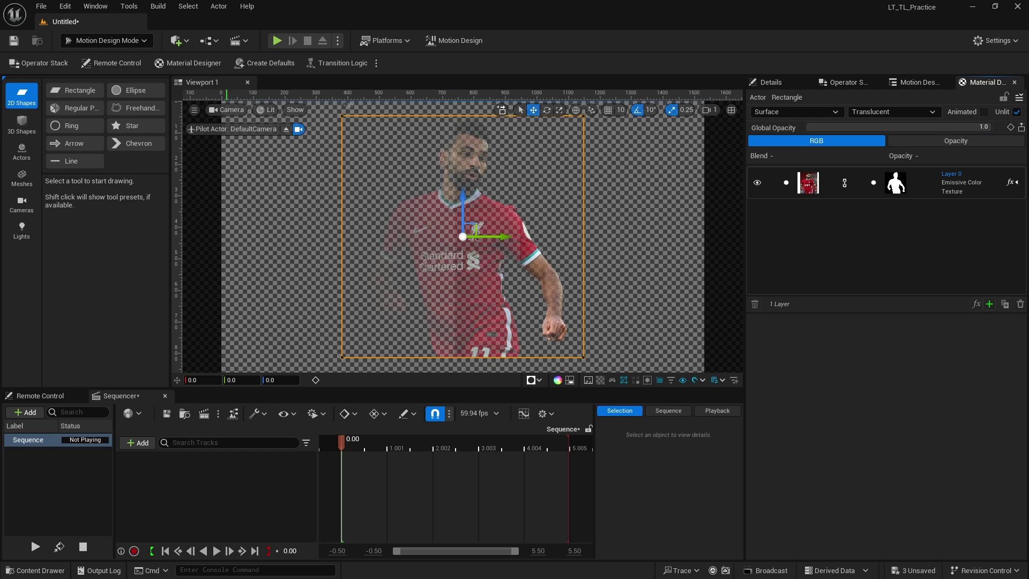
Add a texture layer above Layer 0 in the RGB channel and assign SoccerPlayerB as its texture.
click(34, 570)
key(ctrl+space)
click(989, 304)
click(989, 344)
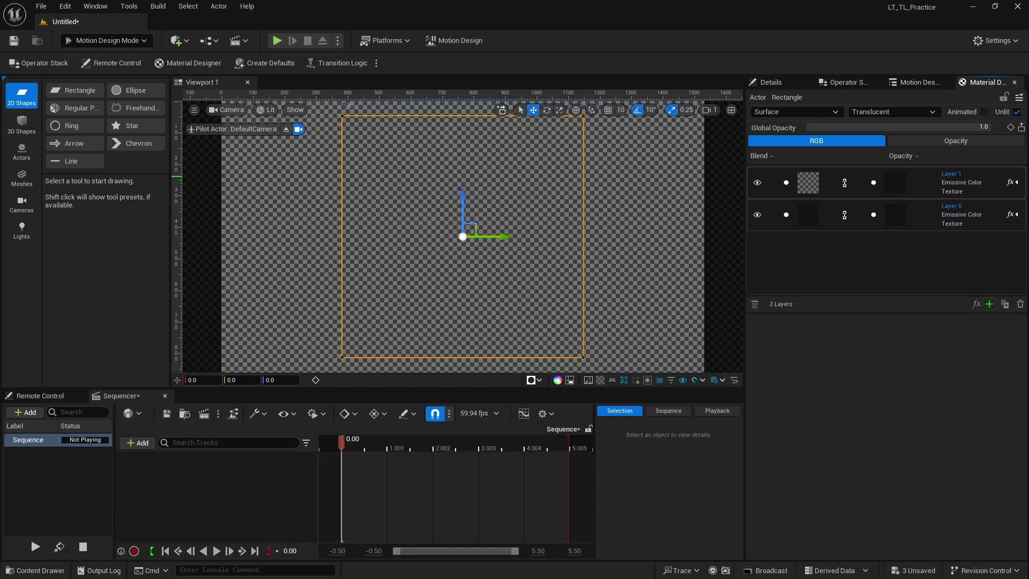
key(ctrl+space)
click(937, 371)
key(ctrl+space)
click(900, 353)
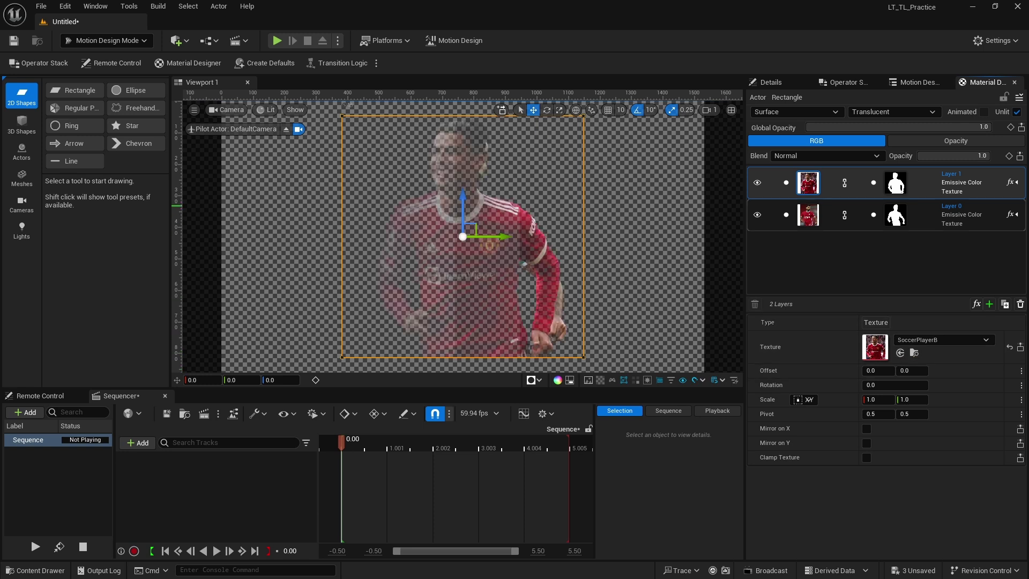
Offset the Layer 1 and Layer 0 textures horizontally in opposite directions so the two players stand side by side.
drag(879, 371, 905, 370)
click(807, 214)
In the Opacity channel, shift the gradient texture's X offset to about -0.188 and set its rotation to 90.
click(955, 140)
click(809, 182)
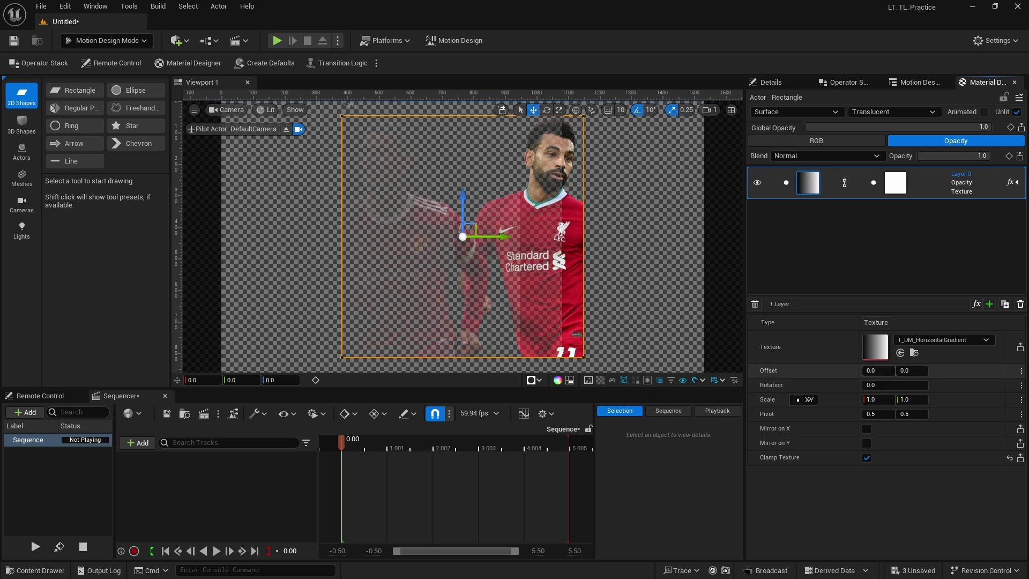
mouse_move(877, 371)
mouse_down()
mouse_move(918, 370)
mouse_move(842, 370)
mouse_move(884, 370)
mouse_up()
click(905, 385)
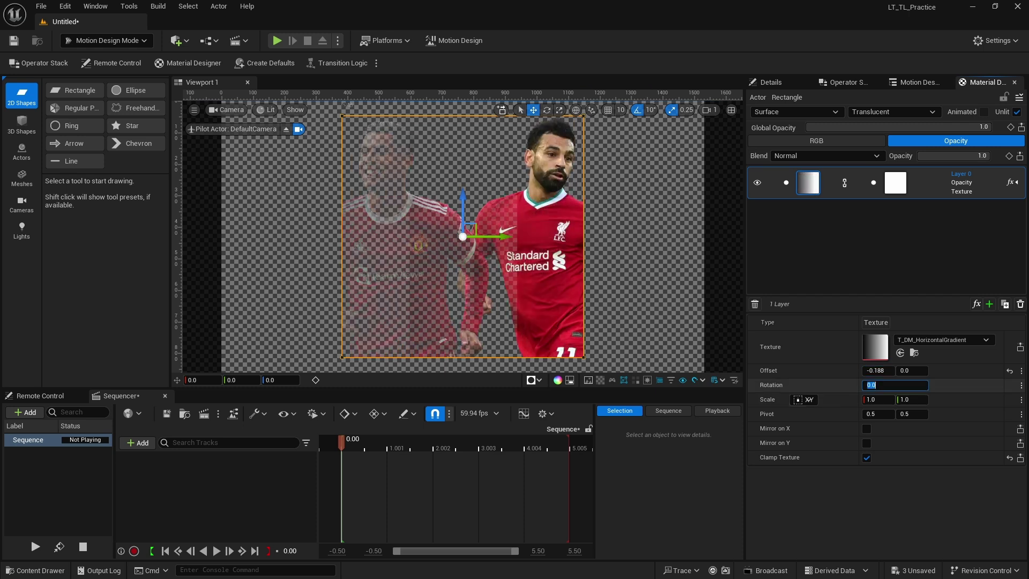
text(90)
key(Return)
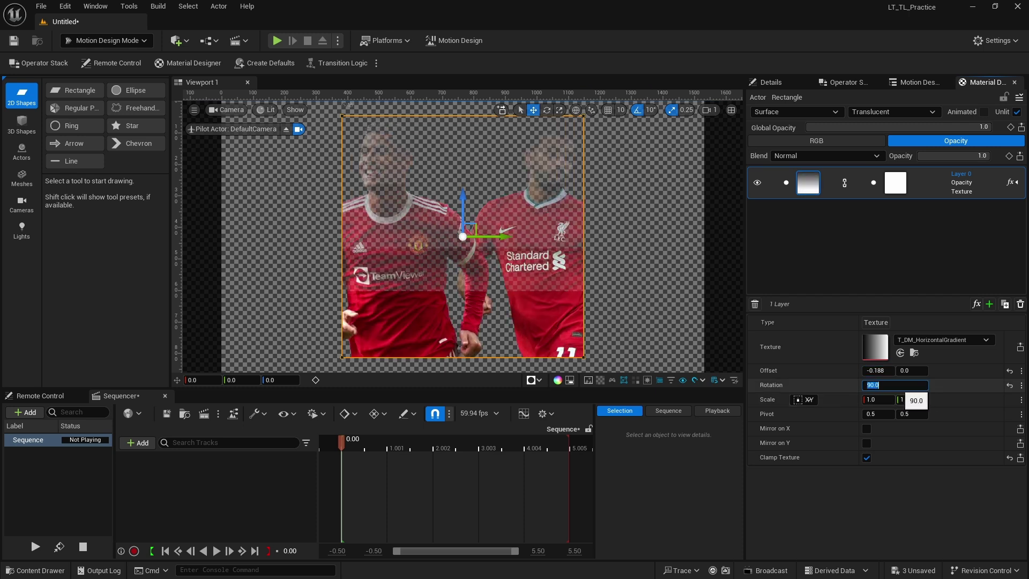
Set the opacity gradient's X offset to 0 and nudge its Y offset to about 0.037.
click(889, 369)
text(0)
key(Return)
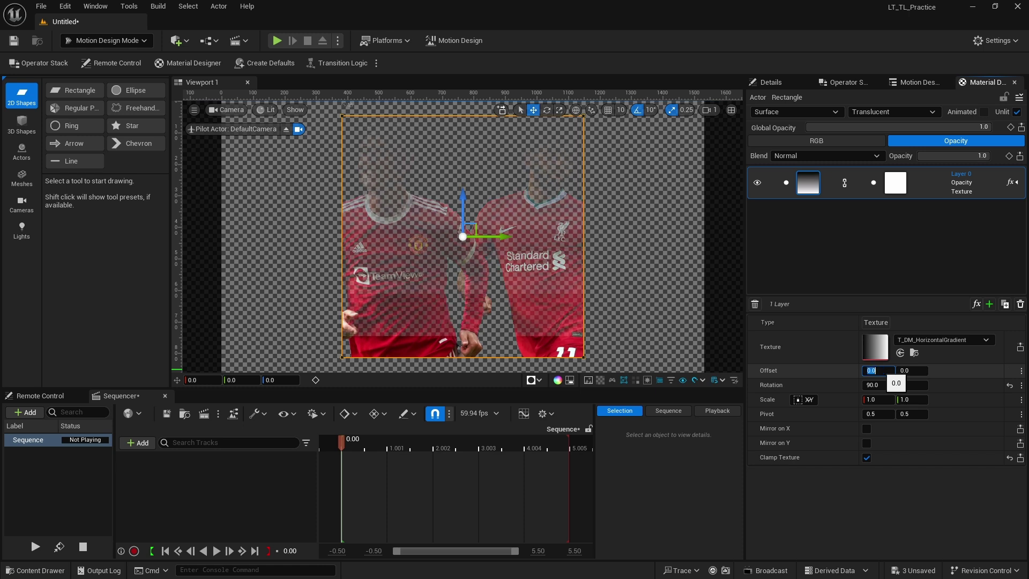
drag(911, 370, 945, 371)
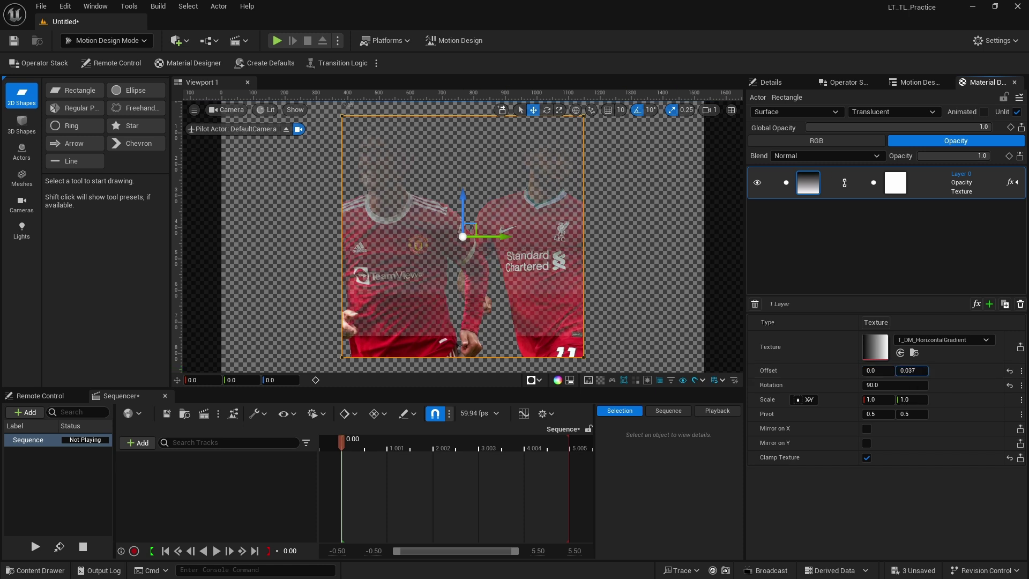
Undo the opacity gradient's Y offset and shift its X offset to about -0.873.
key(ctrl+z)
key(ctrl+z)
key(ctrl+z)
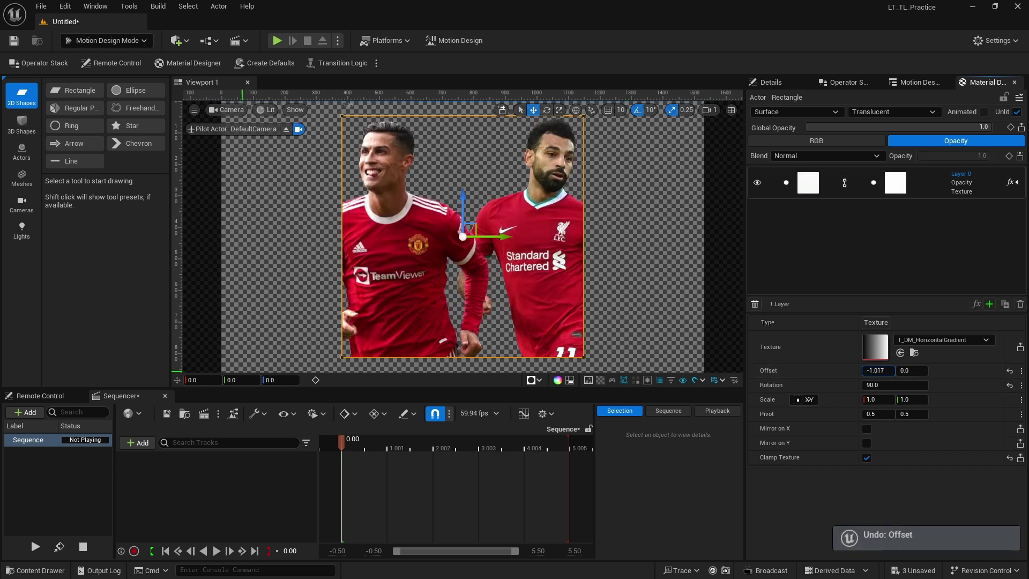
key(ctrl+z)
key(ctrl+z)
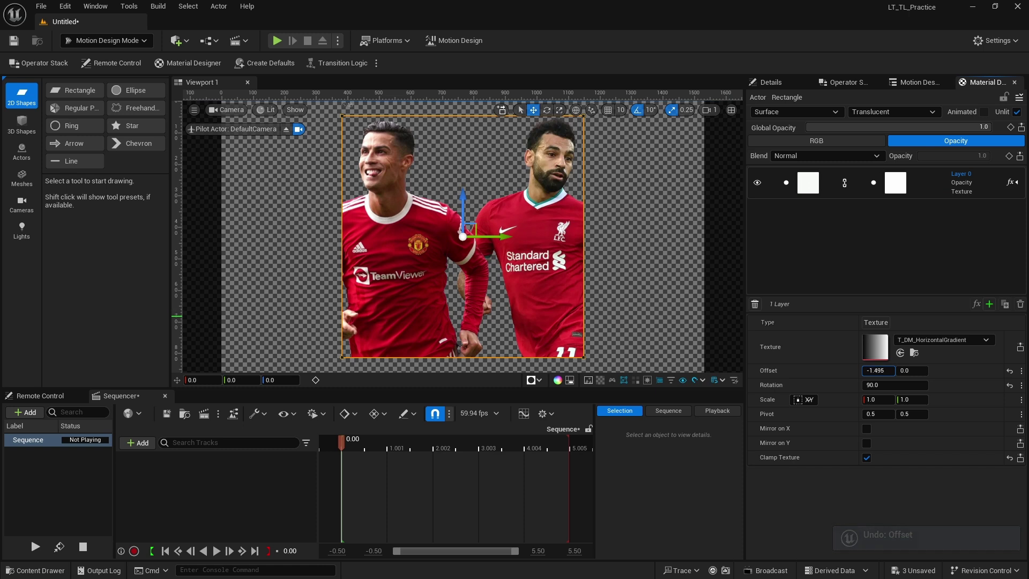
key(ctrl+z)
key(ctrl+z)
key(ctrl+z)
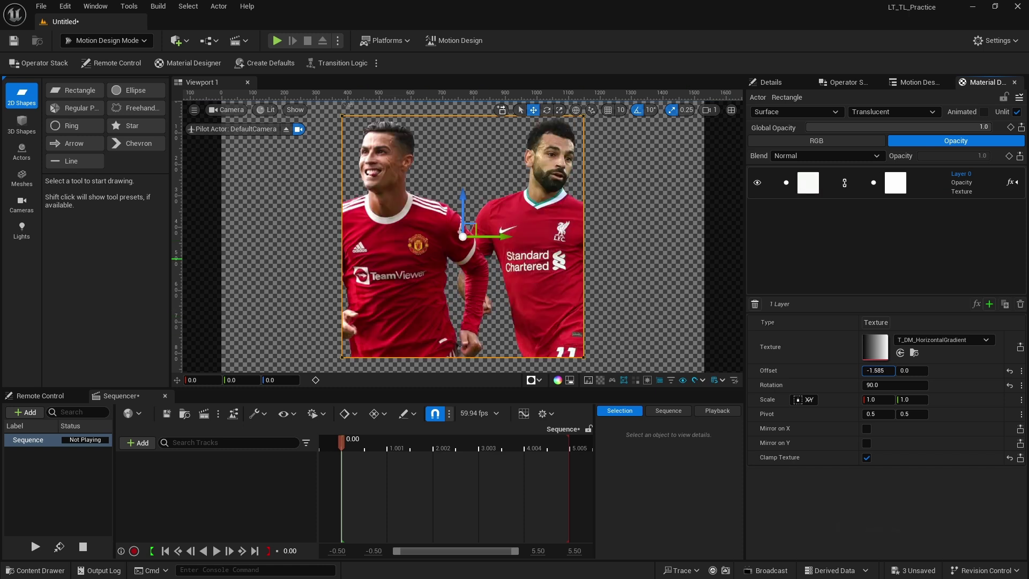
key(ctrl+z)
key(ctrl+z)
key(ctrl+z)
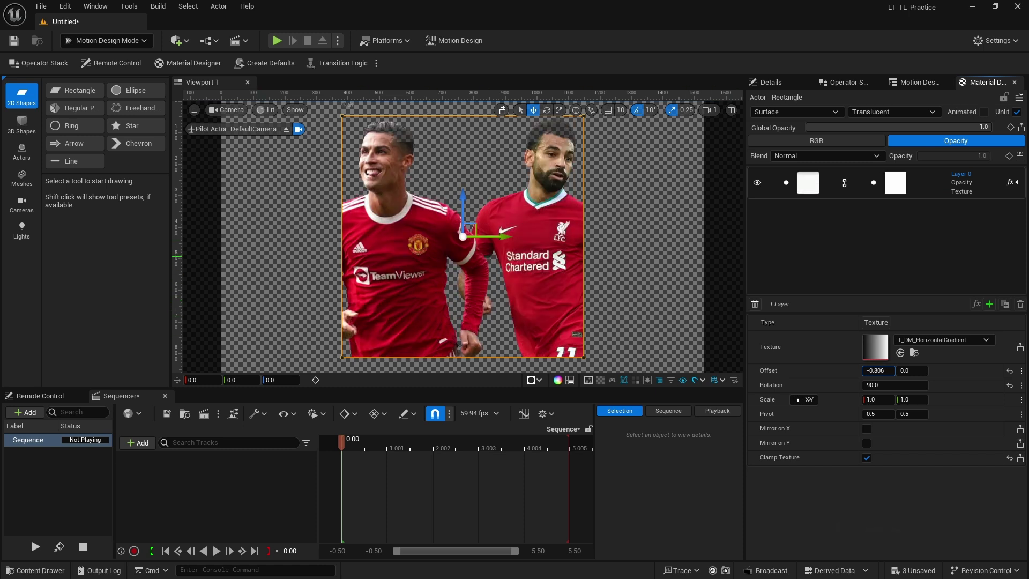
key(ctrl+z)
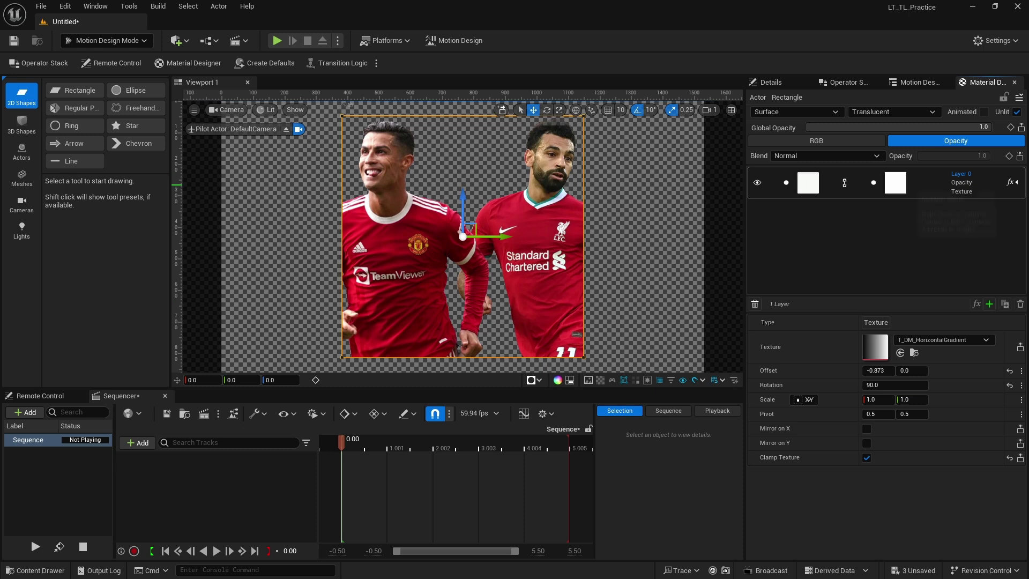
Change the opacity layer's source to a Radial Gradient and scale it uniformly to about 3.375.
click(875, 322)
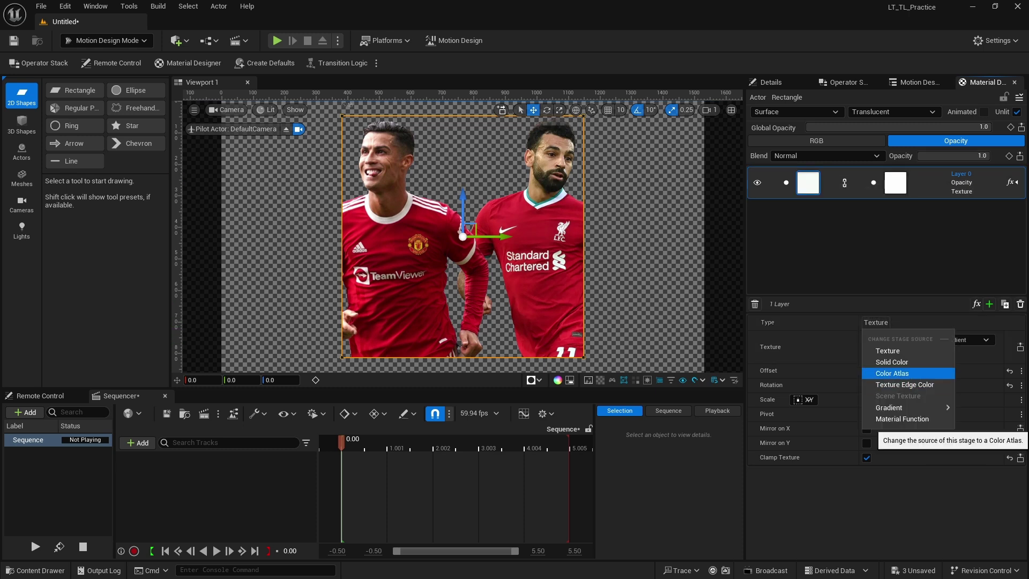
mouse_move(889, 408)
click(986, 421)
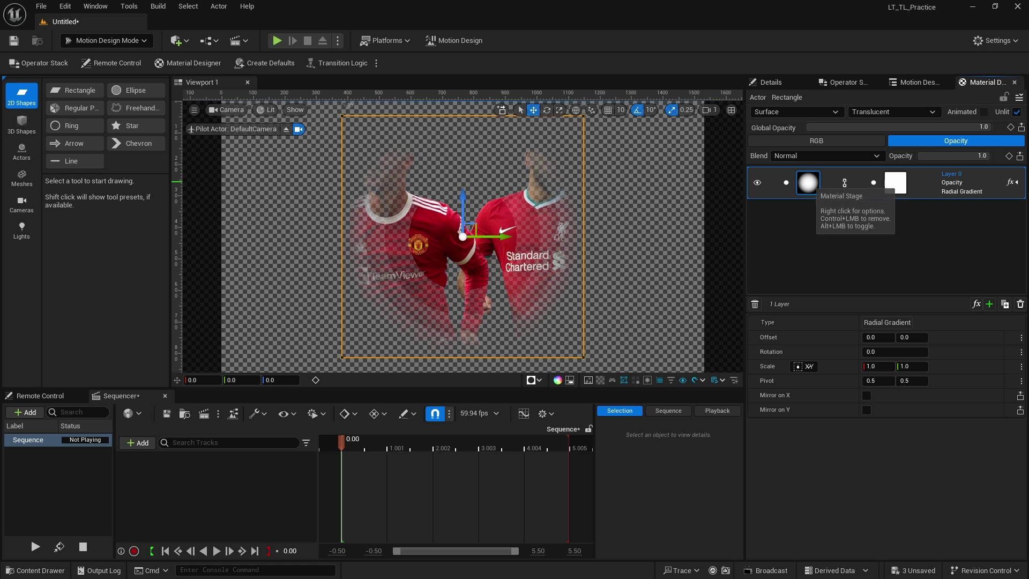
drag(877, 366, 906, 366)
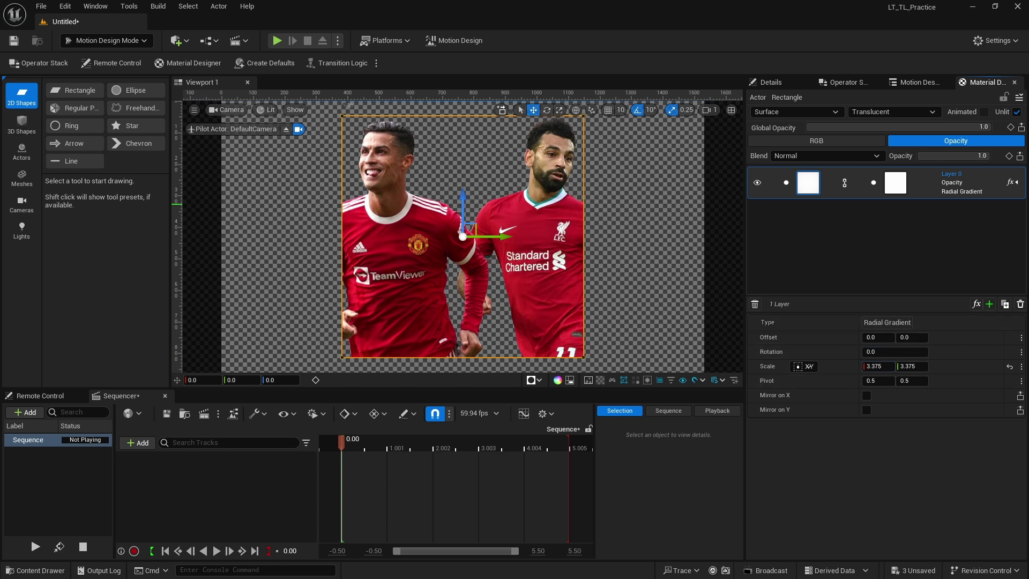
Review the RGB channel's two player layers and reselect the Radial Gradient in the Opacity channel.
click(816, 140)
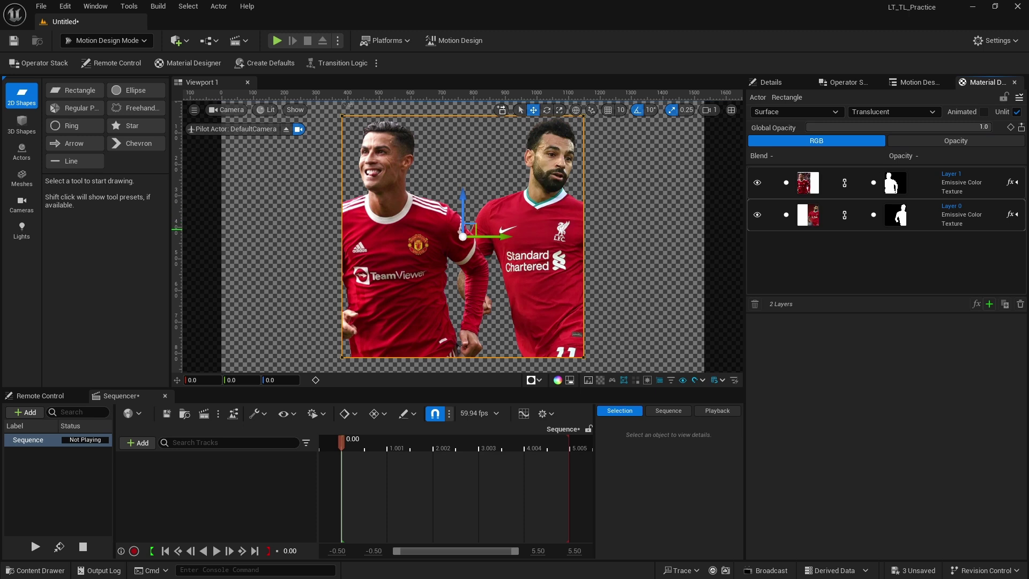
click(956, 140)
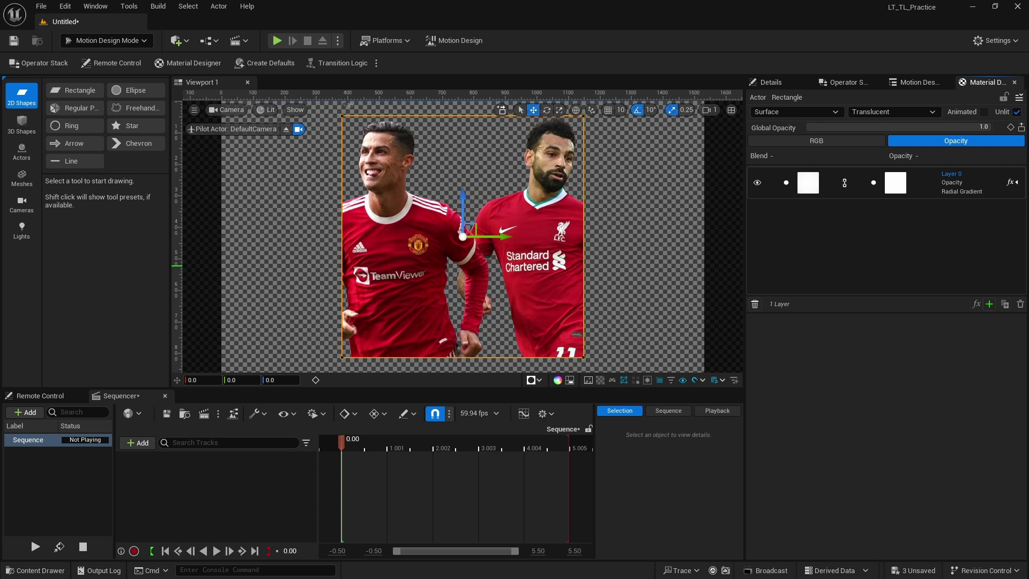
click(808, 182)
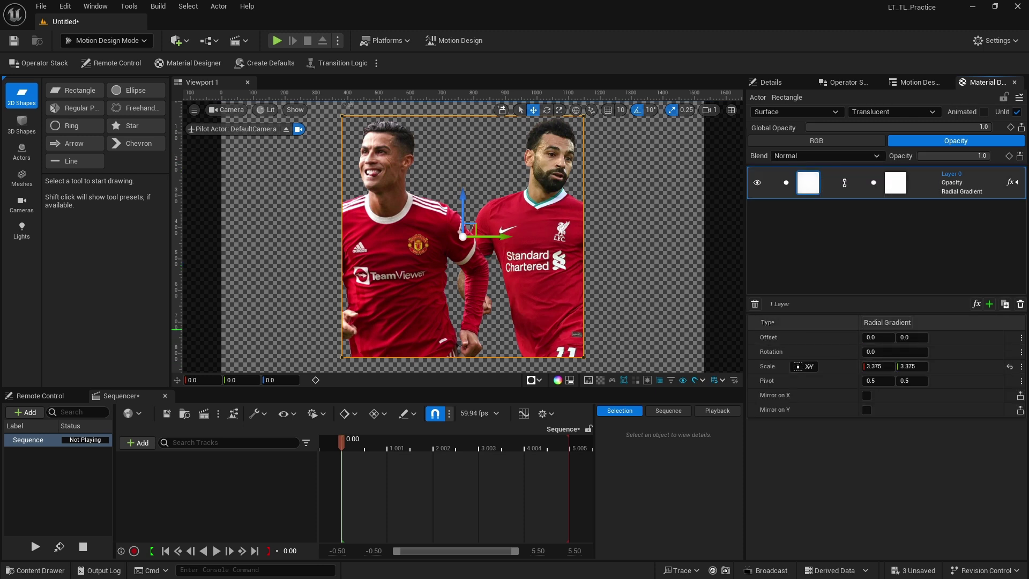
Check the expose and keyframe options for the radial gradient's Offset and bring up the Remote Control preset.
click(1021, 337)
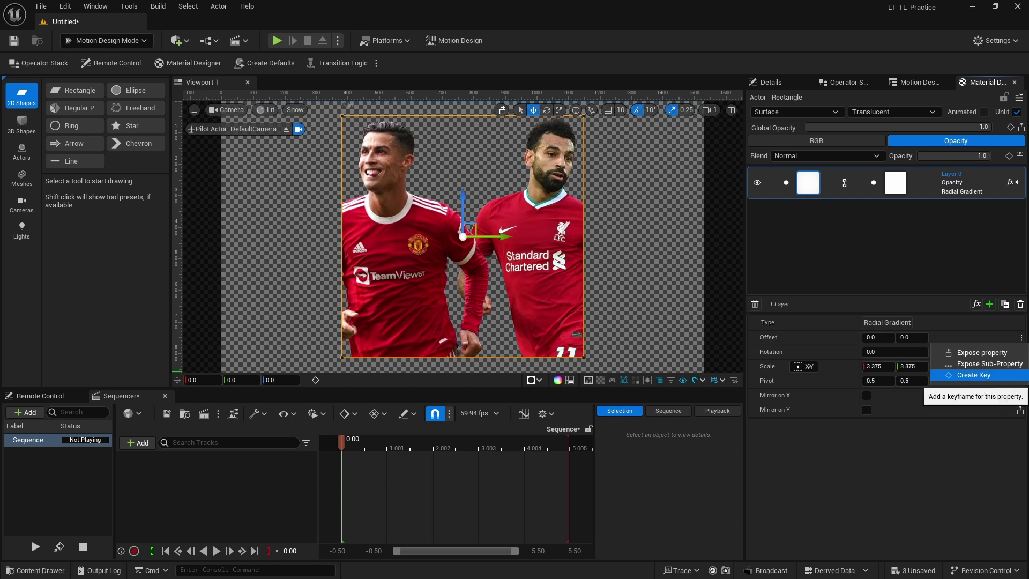
key(Escape)
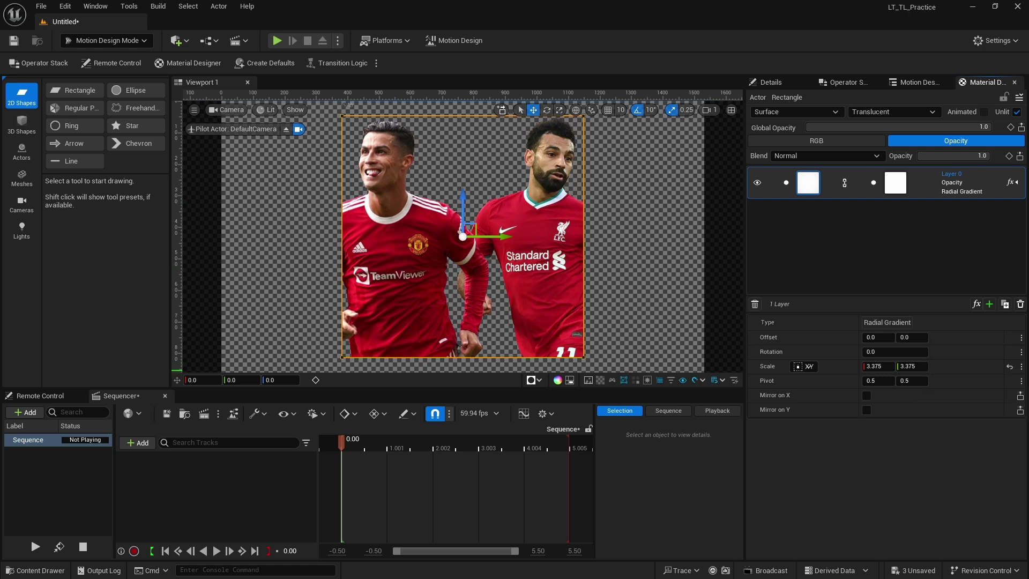
click(40, 395)
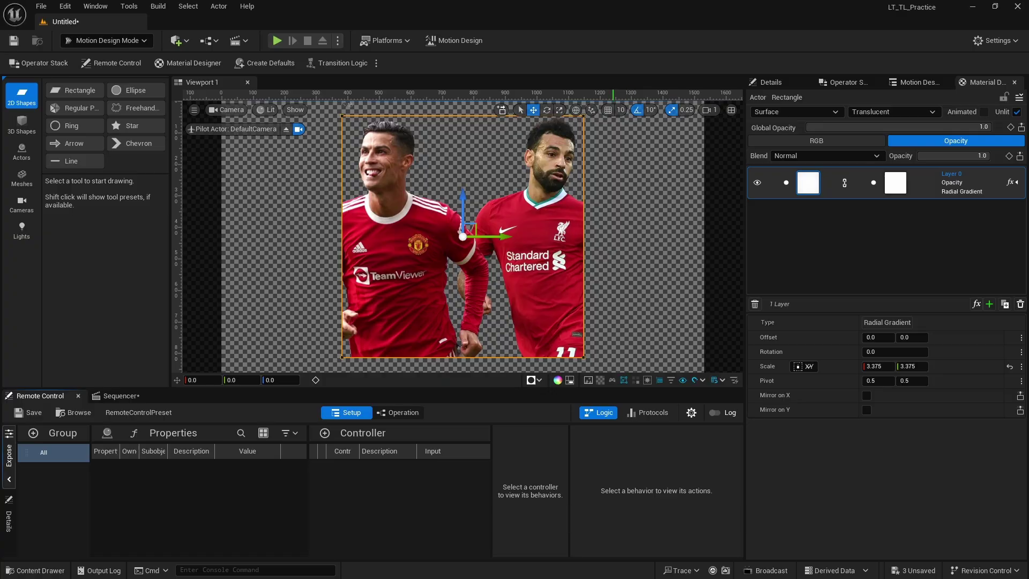